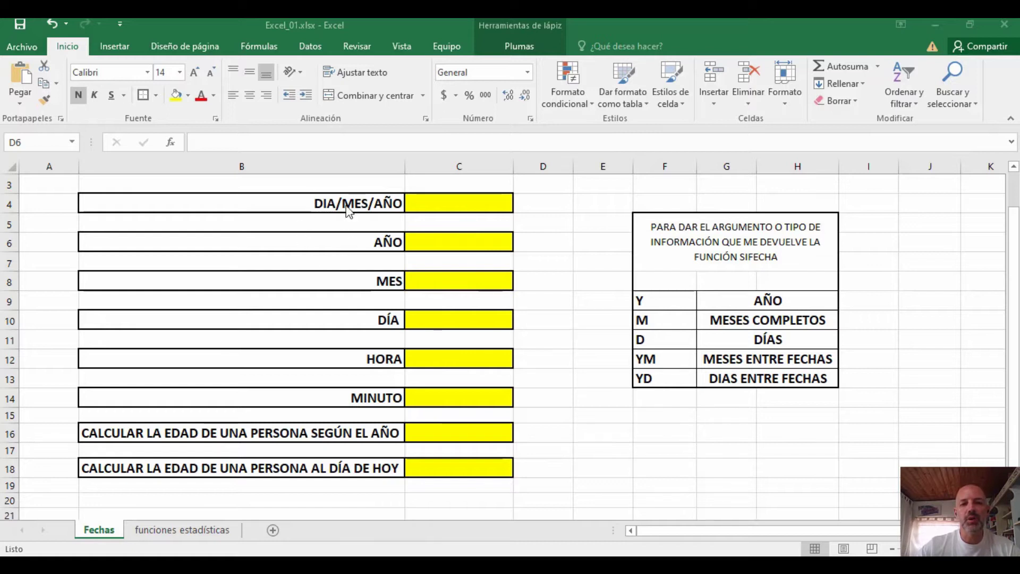
Enter the formula =ahora() in cell C2 to return the current date and time.
{"action": "scroll", "coordinate": [436, 245], "scroll_direction": "up", "scroll_amount": 1}
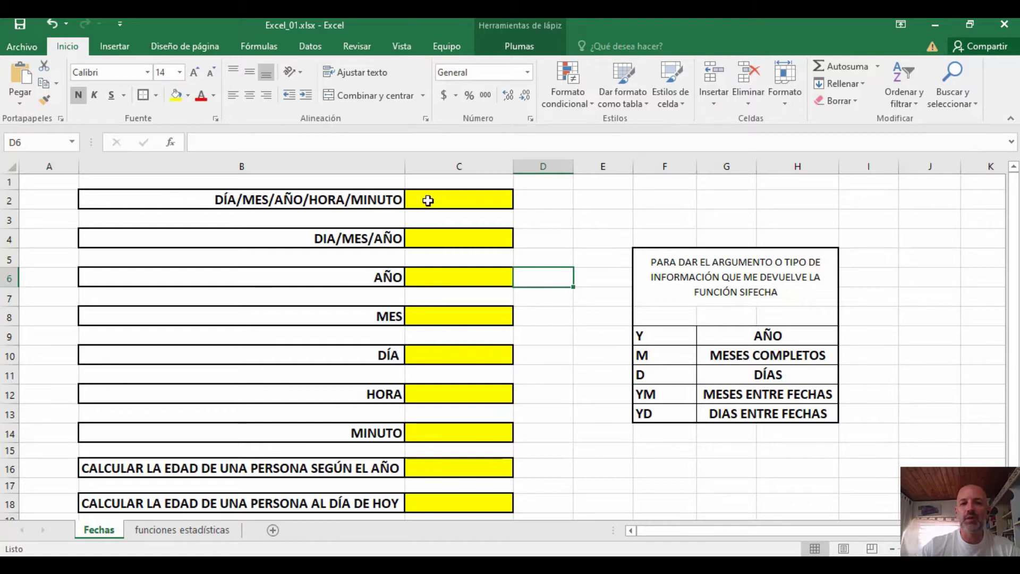
{"action": "left_click", "coordinate": [431, 200]}
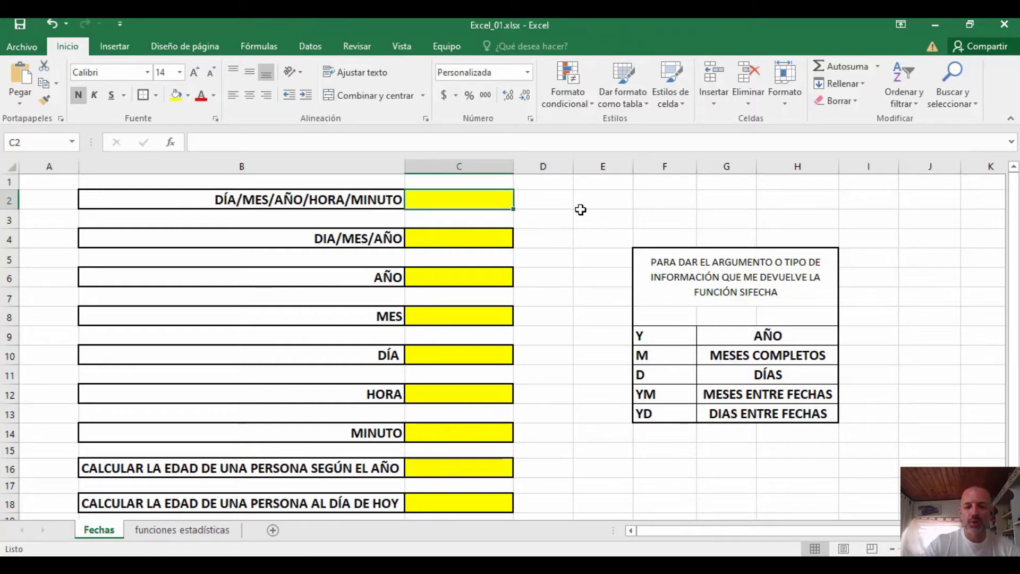
{"action": "type", "text": "="}
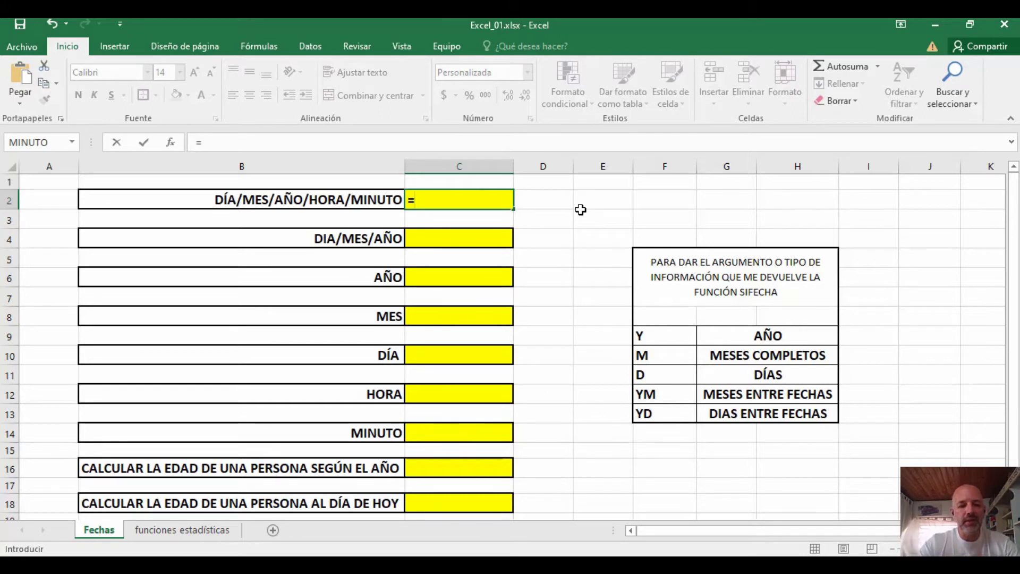
{"action": "type", "text": "ahoa"}
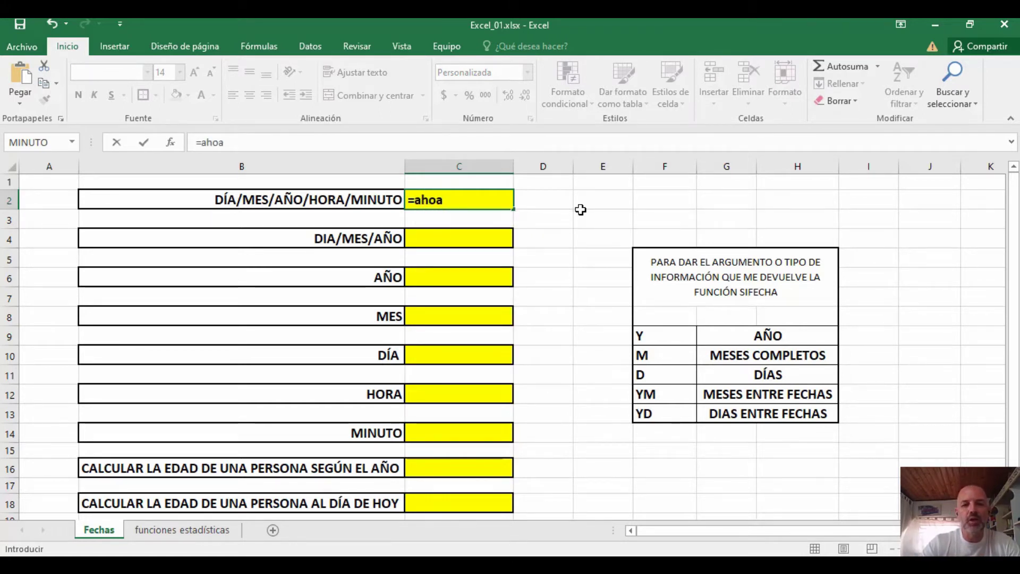
{"action": "key", "text": "BackSpace"}
{"action": "type", "text": "ra"}
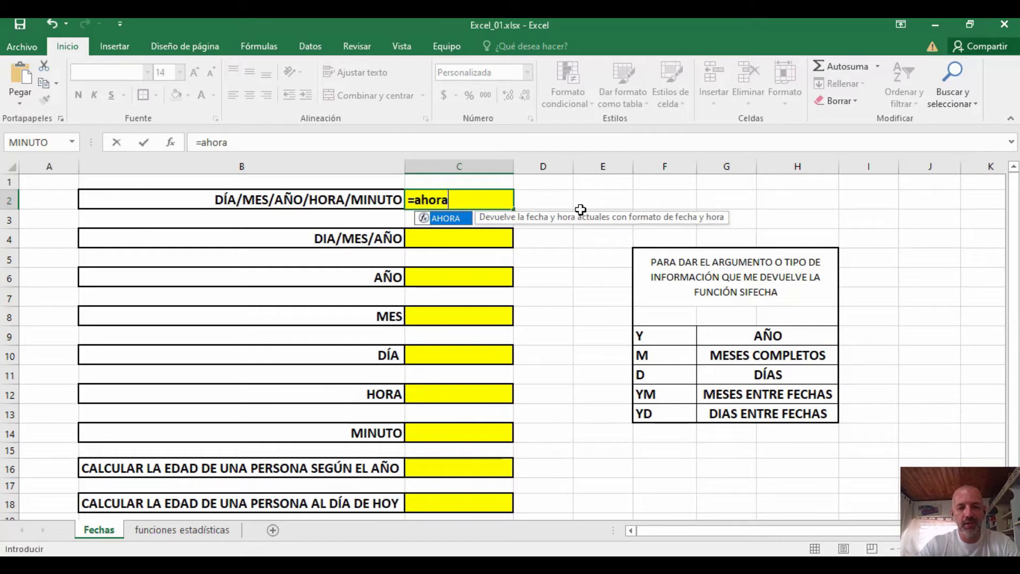
{"action": "type", "text": "()"}
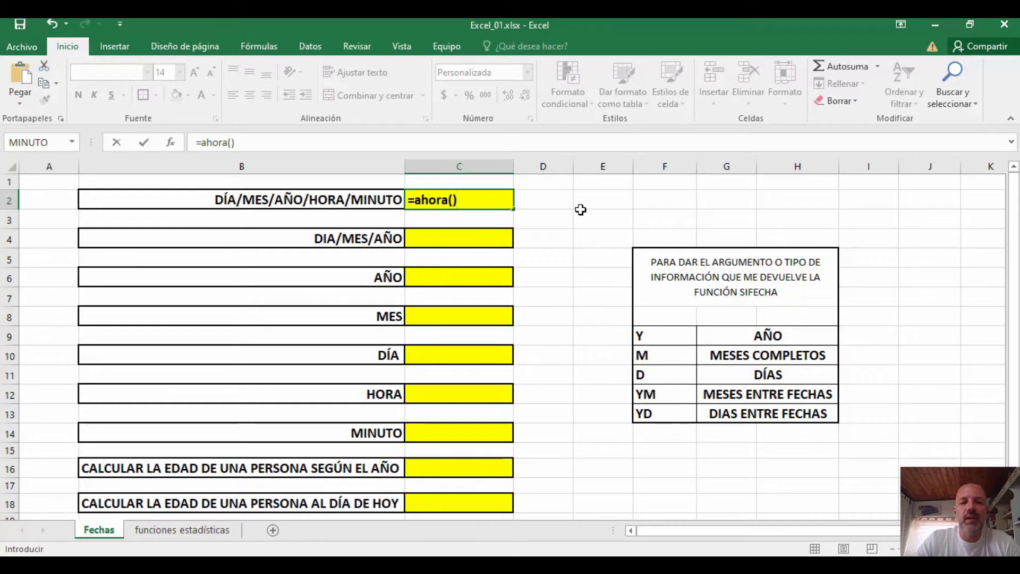
{"action": "key", "text": "Return"}
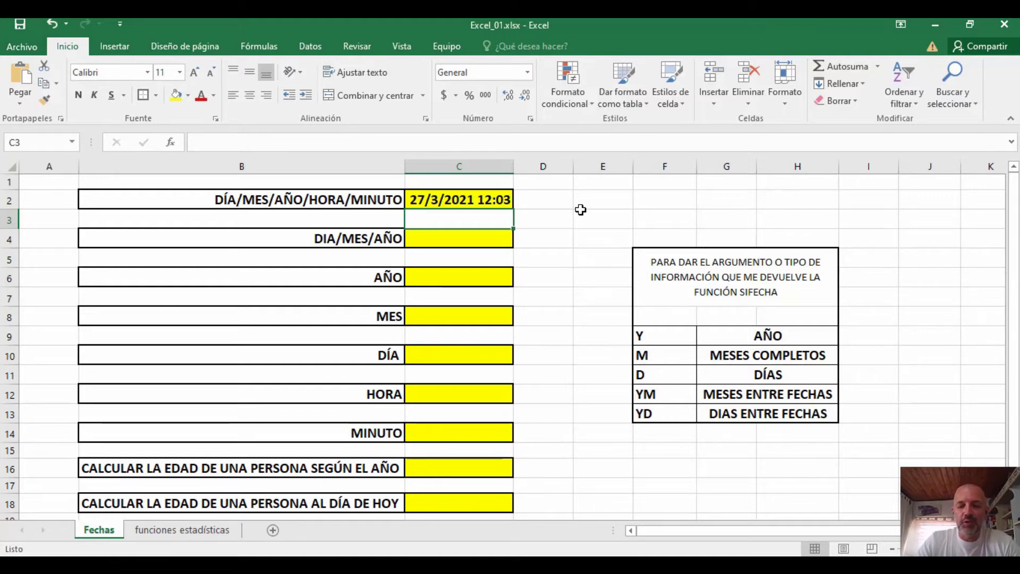
Enter the formula =hoy() in cell C4, beside DIA/MES/AÑO, to return the current date.
{"action": "key", "text": "Down"}
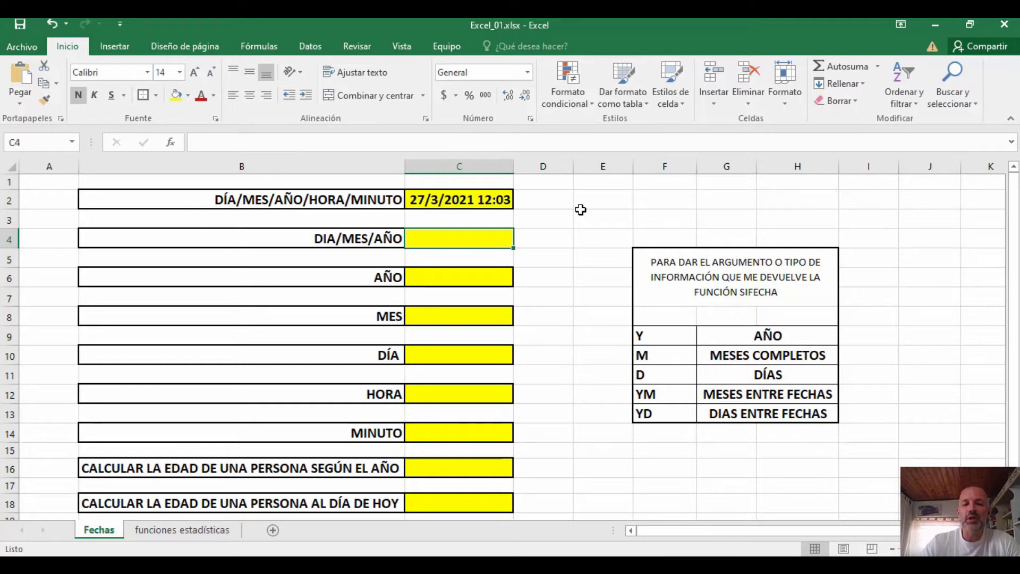
{"action": "type", "text": "=hoy"}
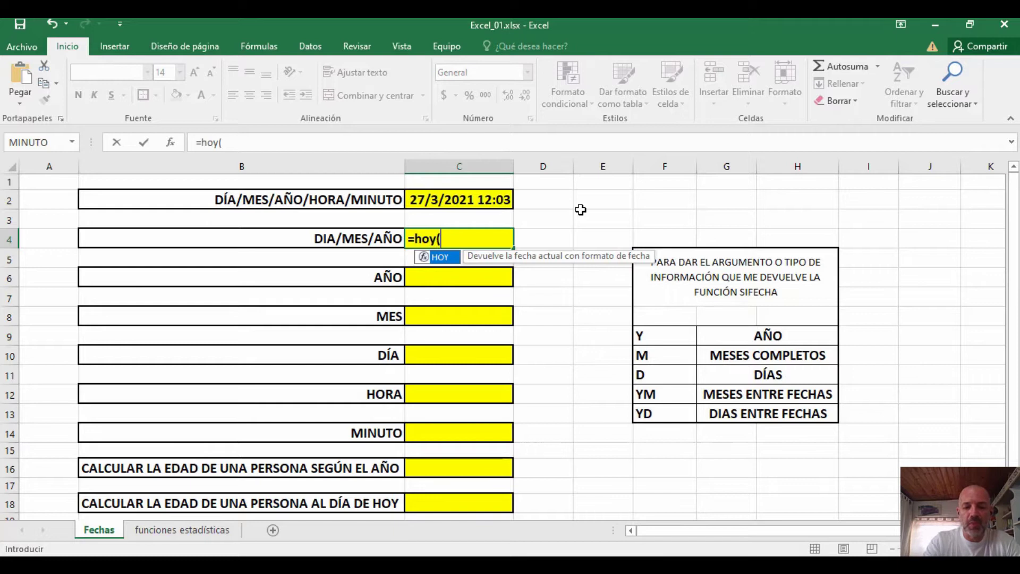
{"action": "type", "text": "()"}
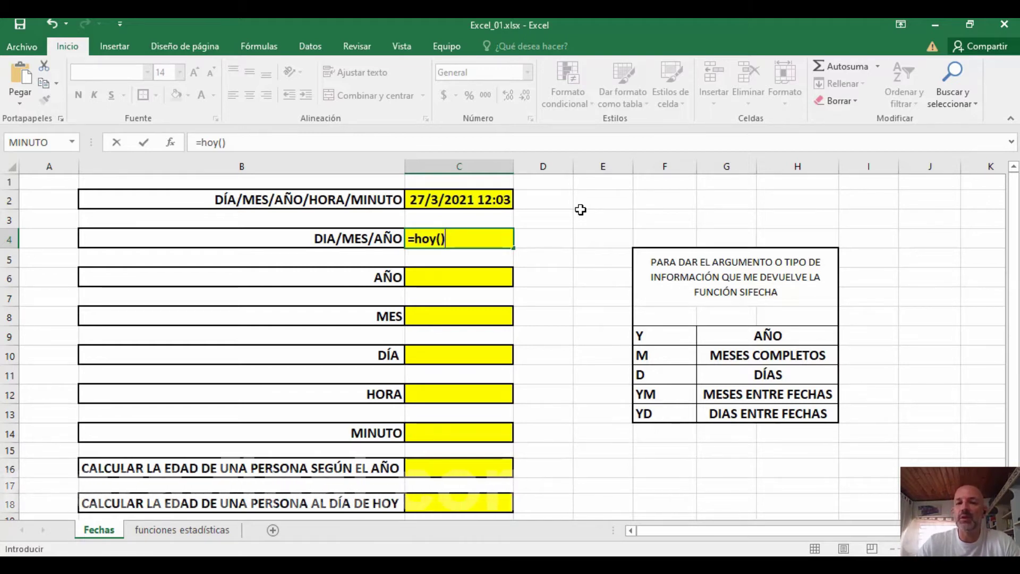
{"action": "key", "text": "Return"}
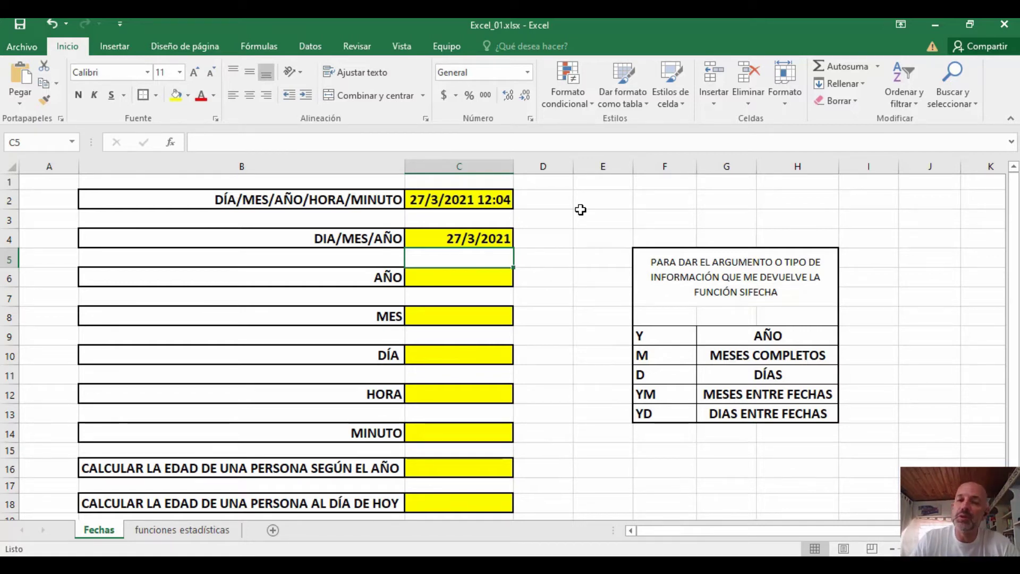
Enter the formula =año(C4) in cell C6 to extract the year from the date in C4.
{"action": "key", "text": "Down"}
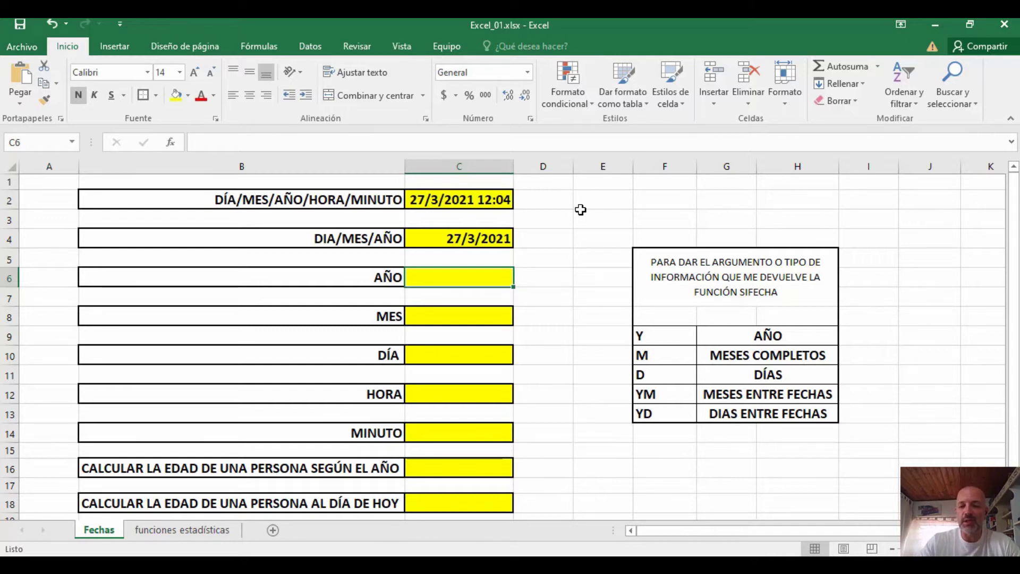
{"action": "type", "text": "="}
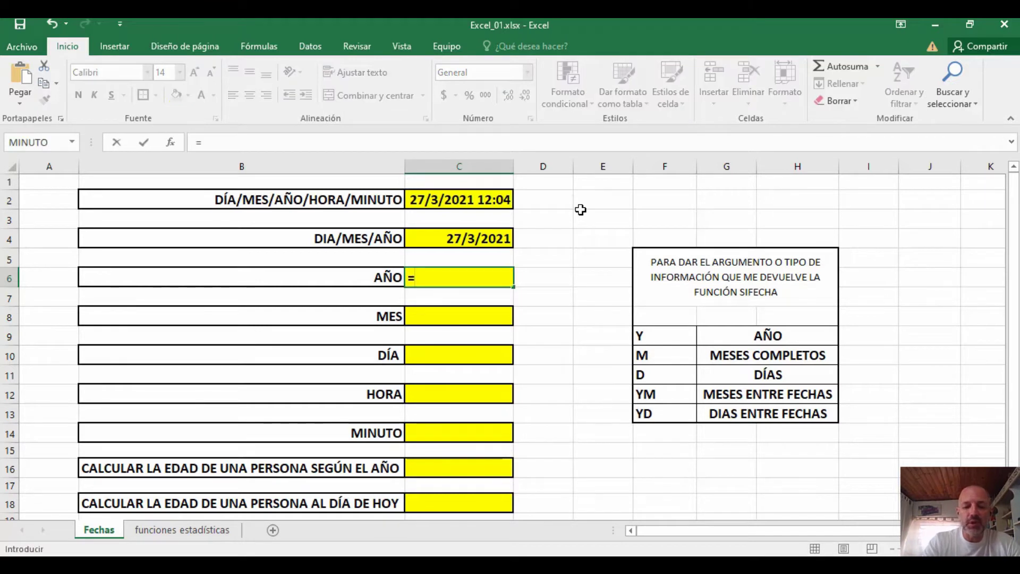
{"action": "type", "text": "año"}
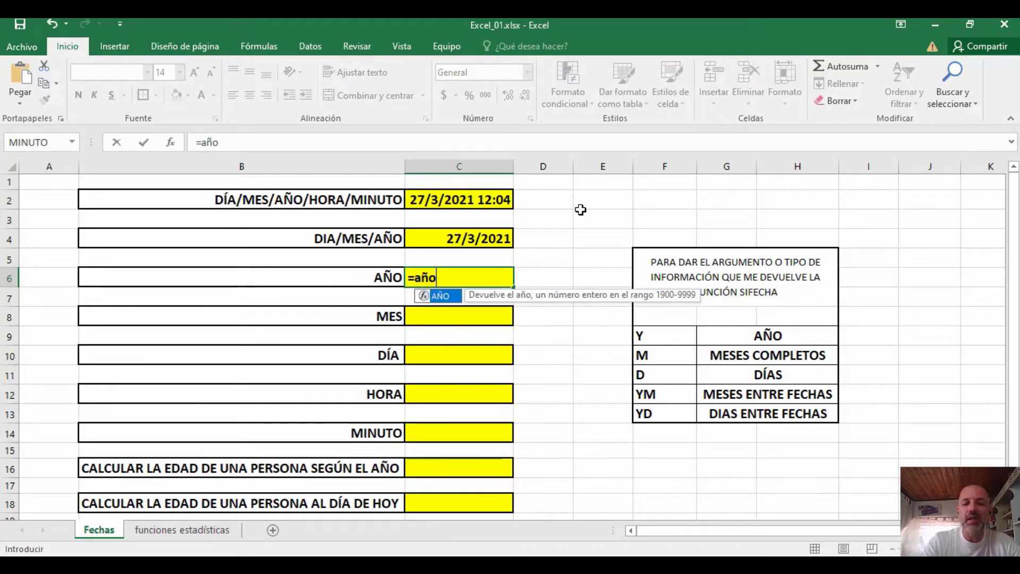
{"action": "type", "text": "("}
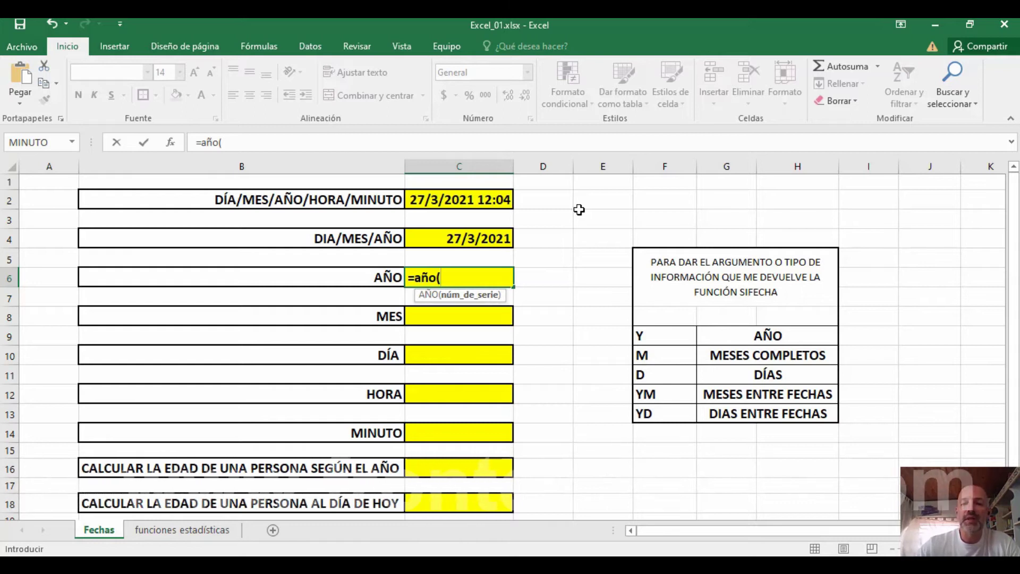
{"action": "left_click", "coordinate": [480, 239]}
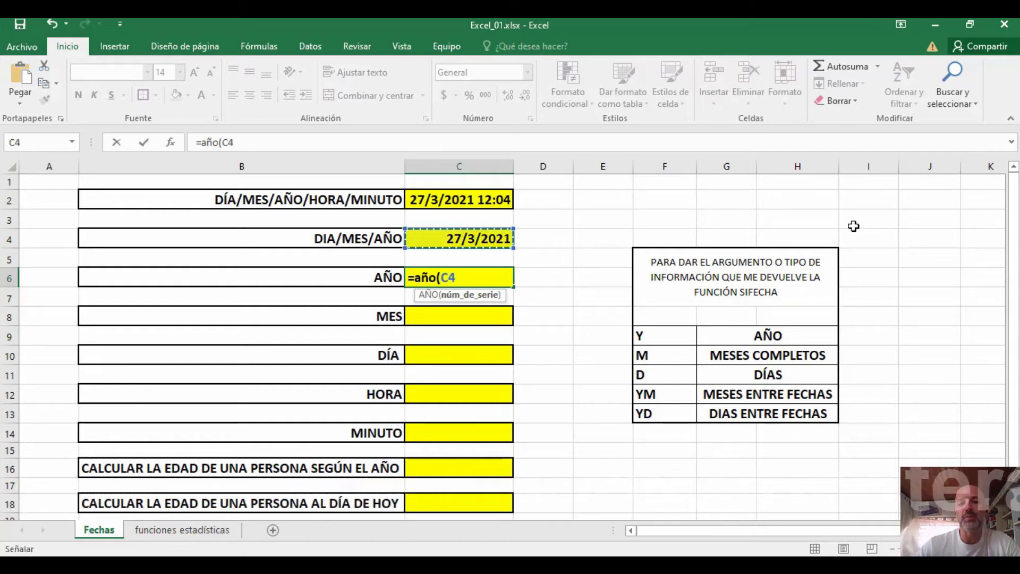
{"action": "type", "text": ")"}
{"action": "key", "text": "Return"}
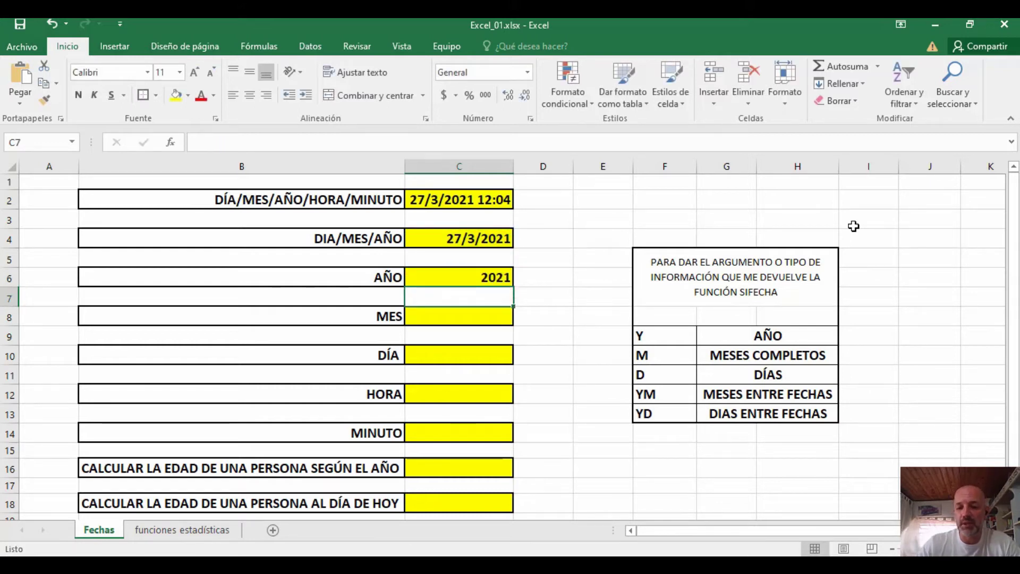
{"action": "key", "text": "Up"}
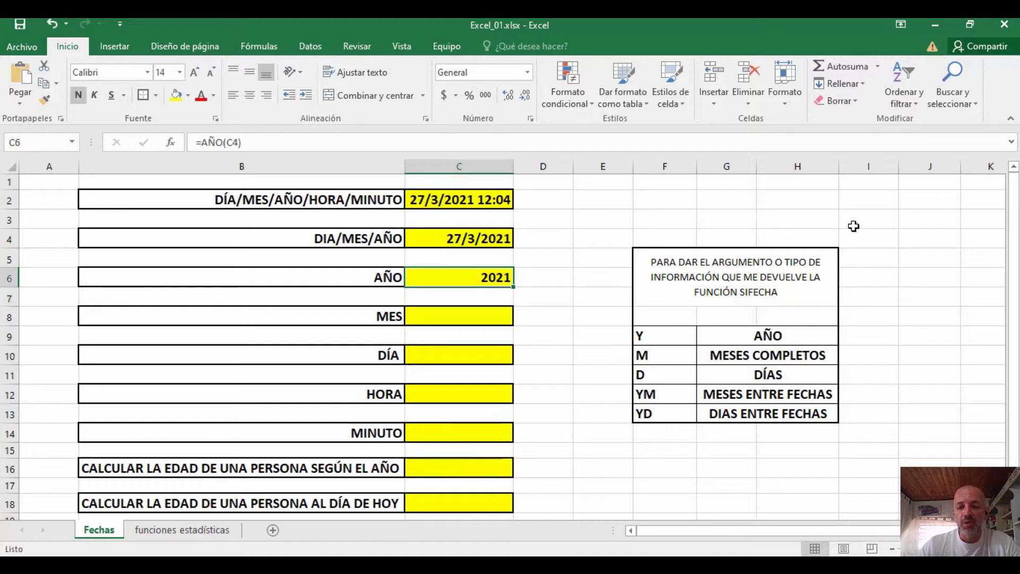
Fill cell D6 with yellow and enter the nested formula =año(hoy()) in it.
{"action": "left_click", "coordinate": [563, 283]}
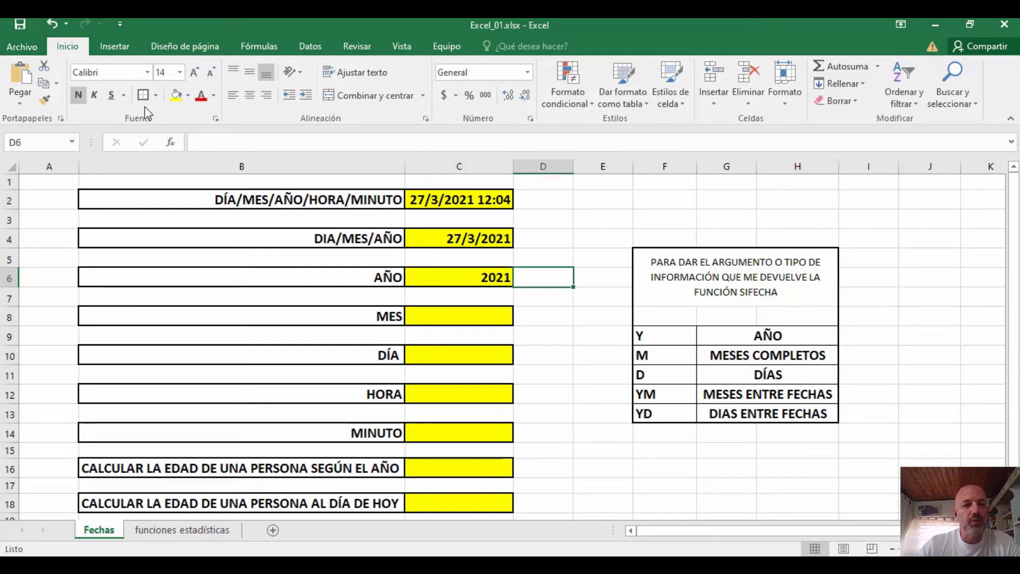
{"action": "left_click", "coordinate": [174, 97]}
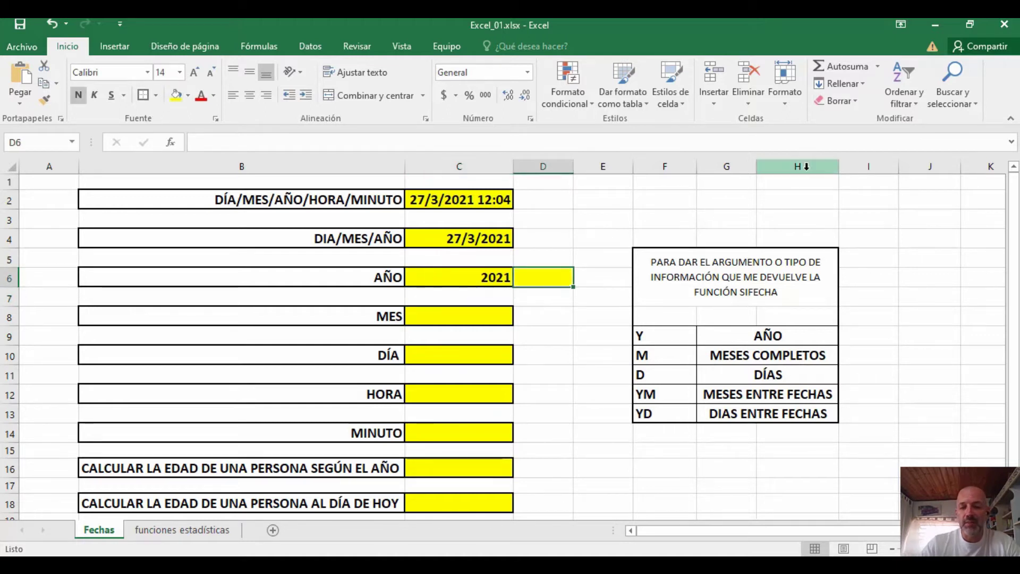
{"action": "type", "text": "=año"}
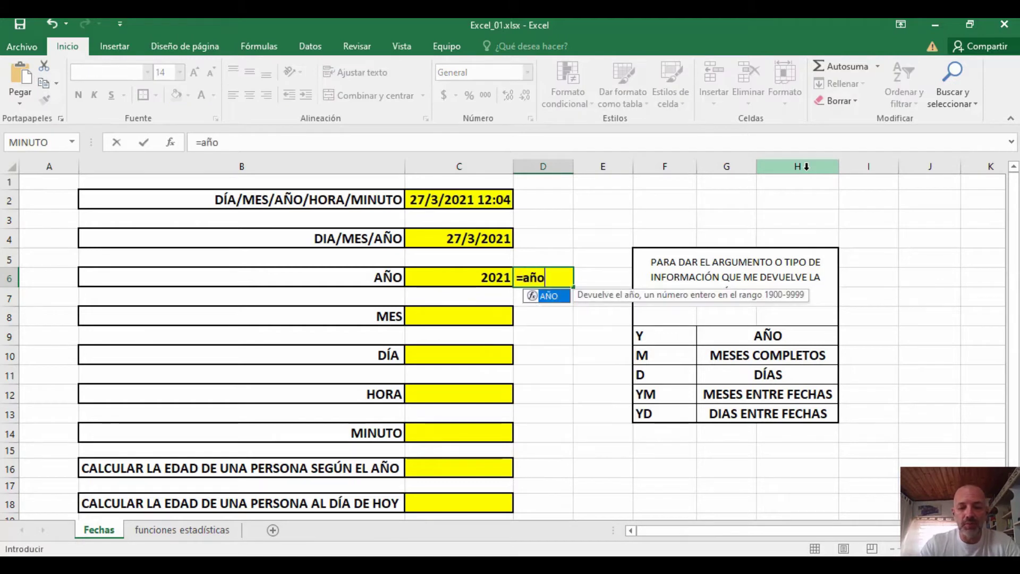
{"action": "type", "text": "("}
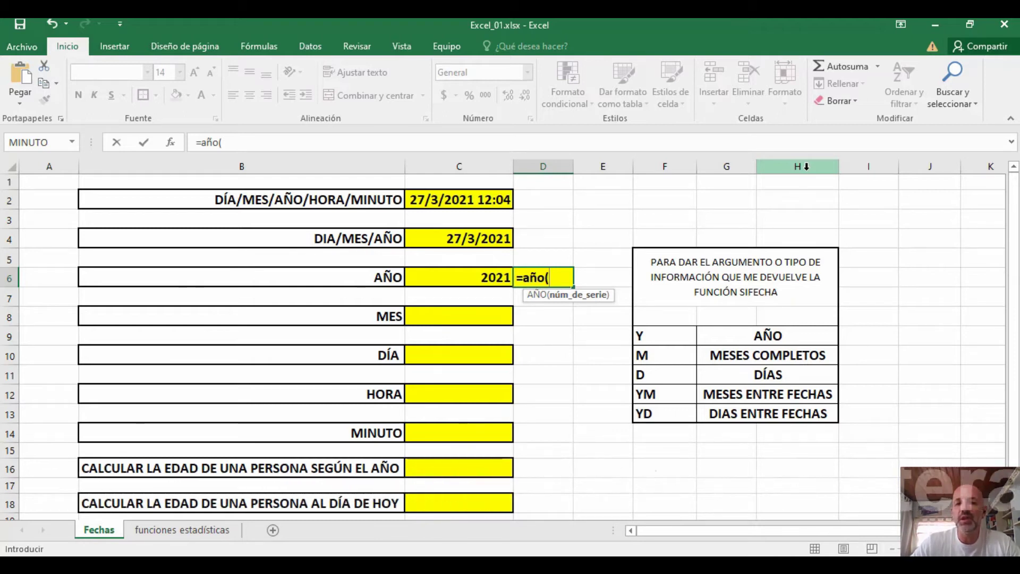
{"action": "type", "text": "h"}
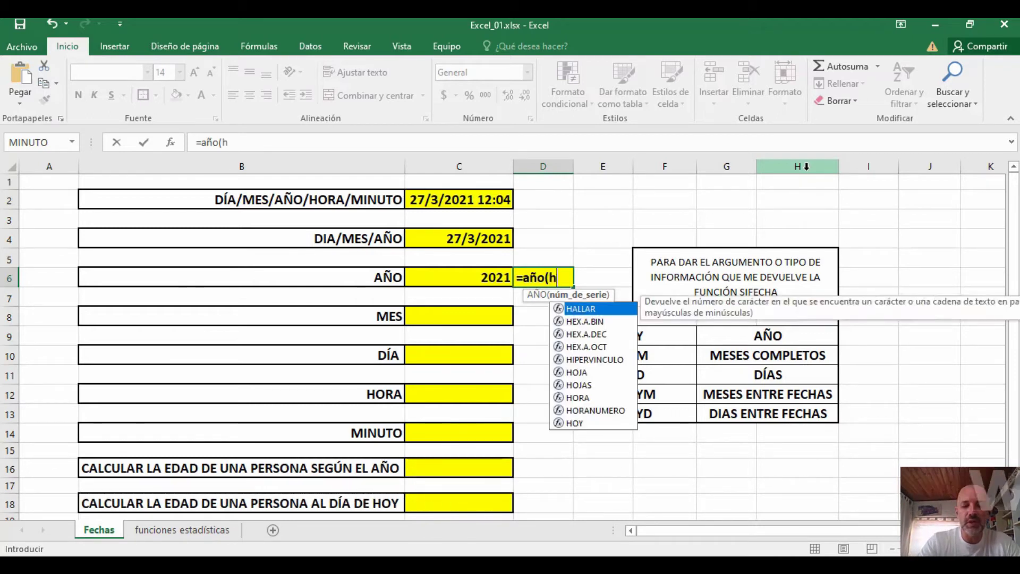
{"action": "type", "text": "oy())"}
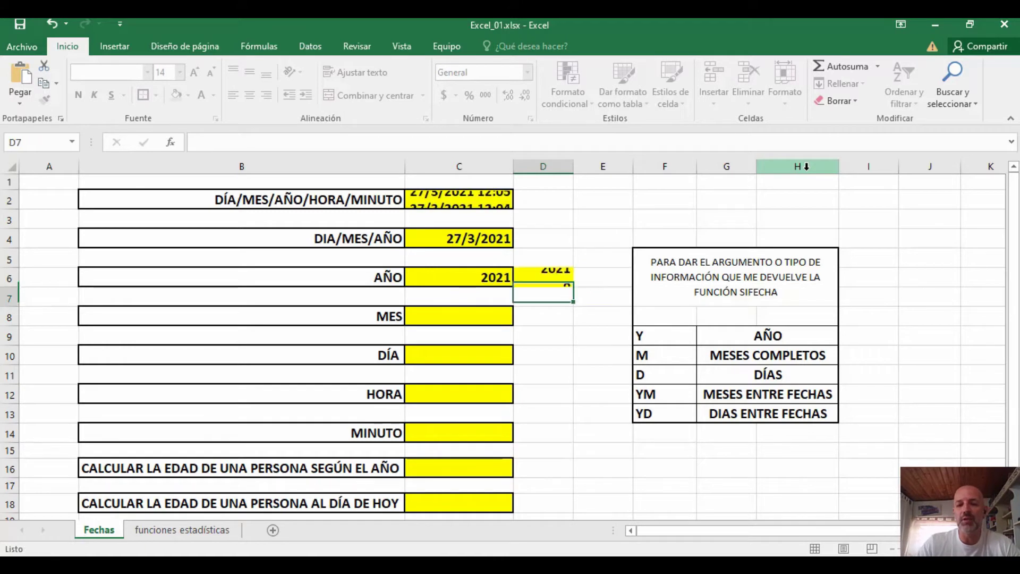
{"action": "key", "text": "Return"}
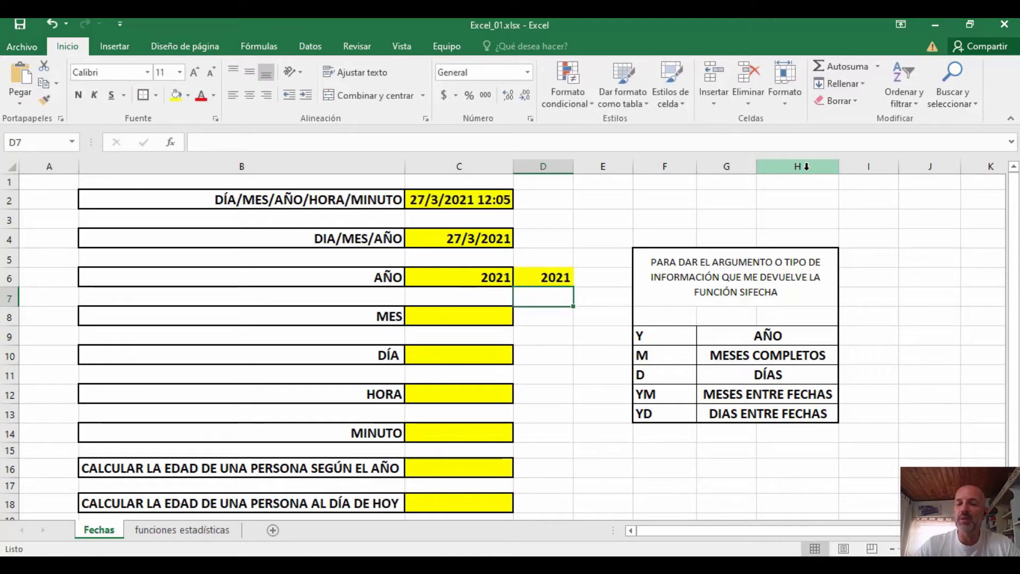
Enter the formula =mes(C4) in cell C8 to extract the month from the date in C4.
{"action": "key", "text": "Down"}
{"action": "key", "text": "Left"}
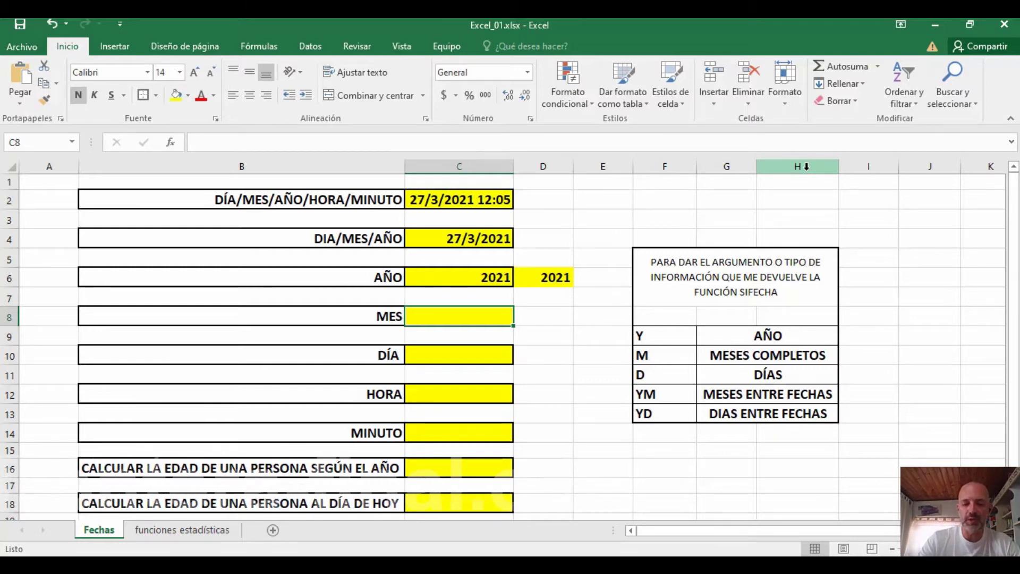
{"action": "type", "text": "=mes("}
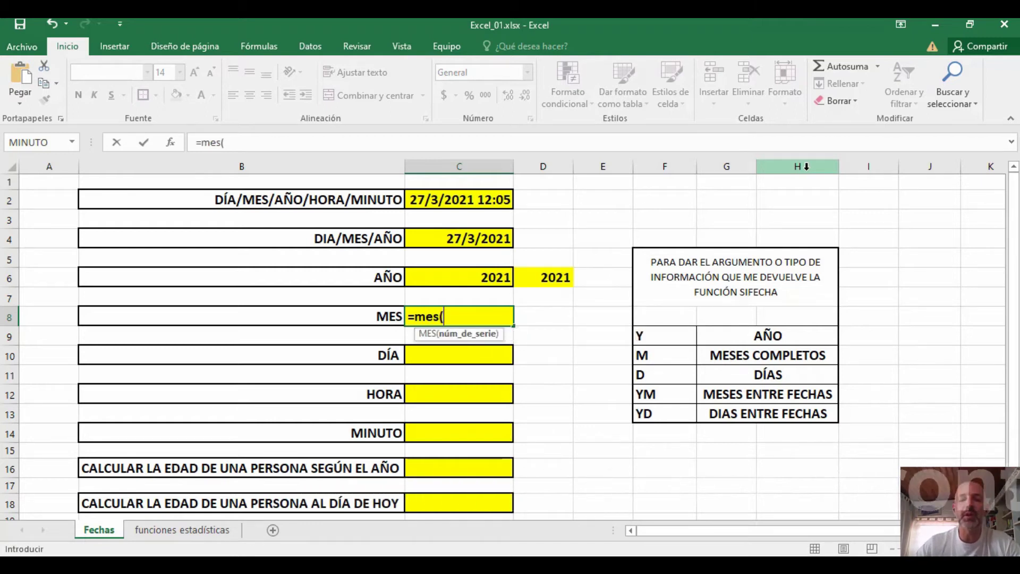
{"action": "left_click", "coordinate": [488, 239]}
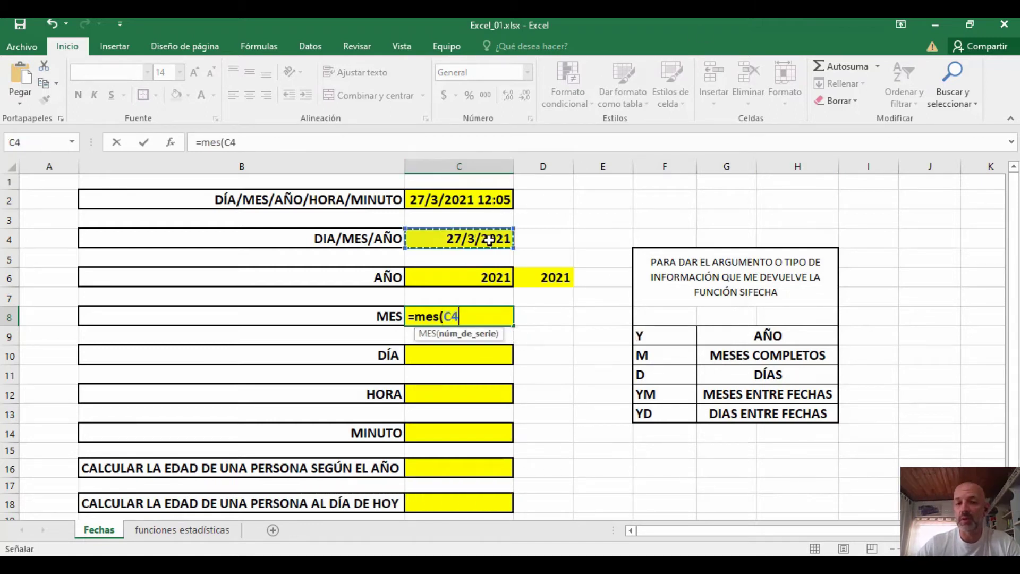
{"action": "type", "text": ")"}
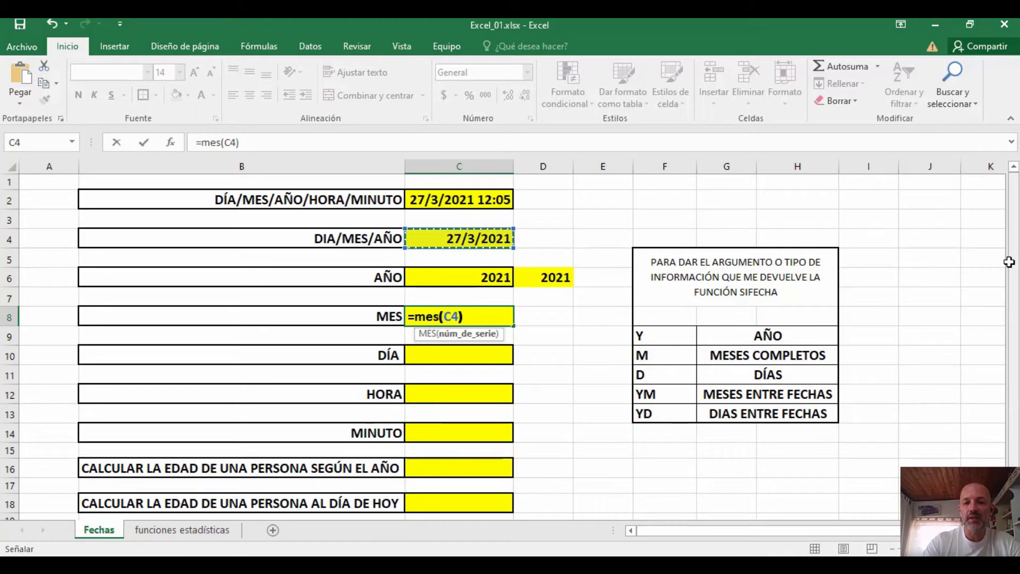
{"action": "key", "text": "Return"}
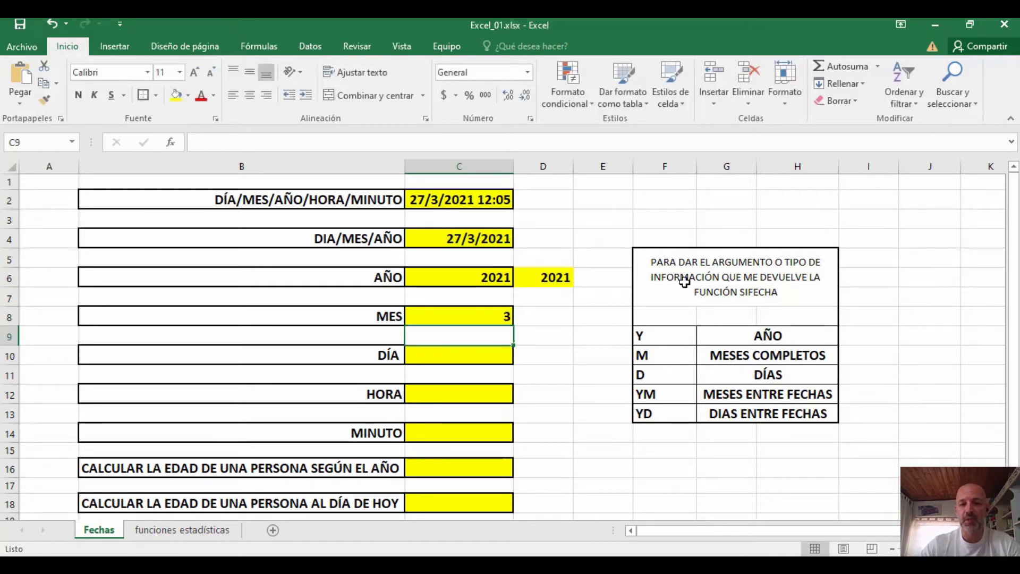
Enter the formula =dia(C4) in cell C10 to extract the day from the date in C4.
{"action": "left_click", "coordinate": [419, 359]}
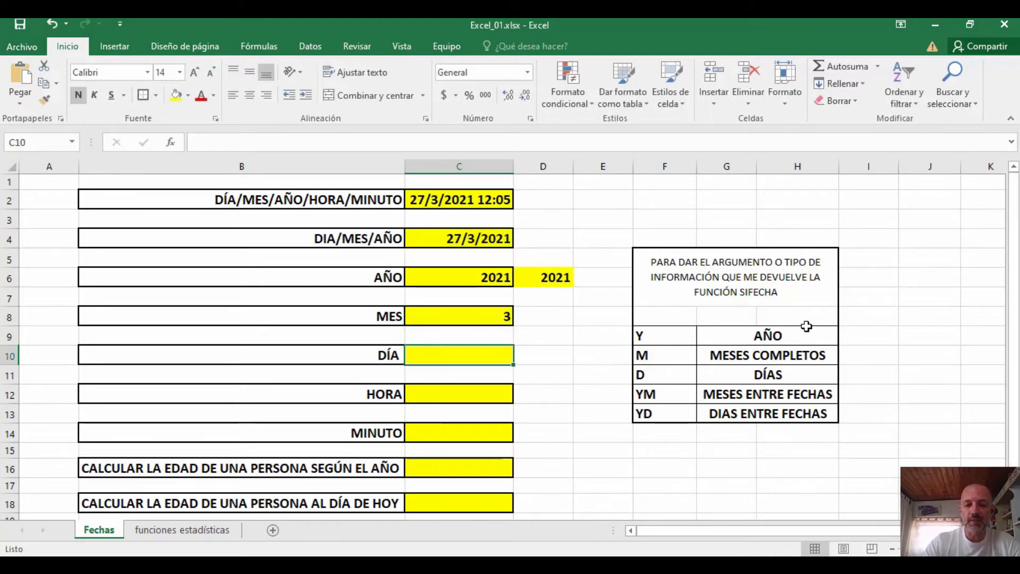
{"action": "type", "text": "=di"}
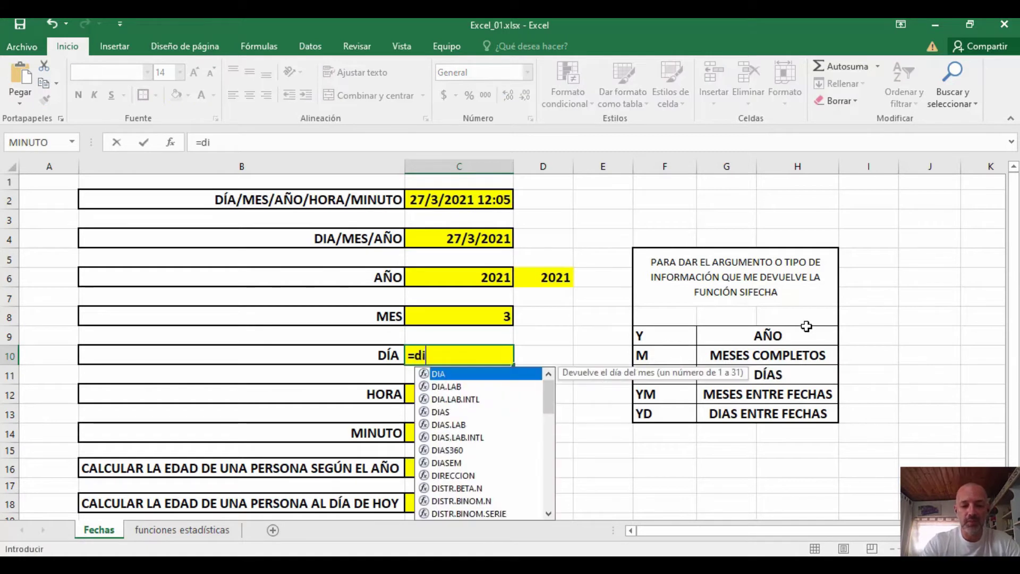
{"action": "type", "text": "a("}
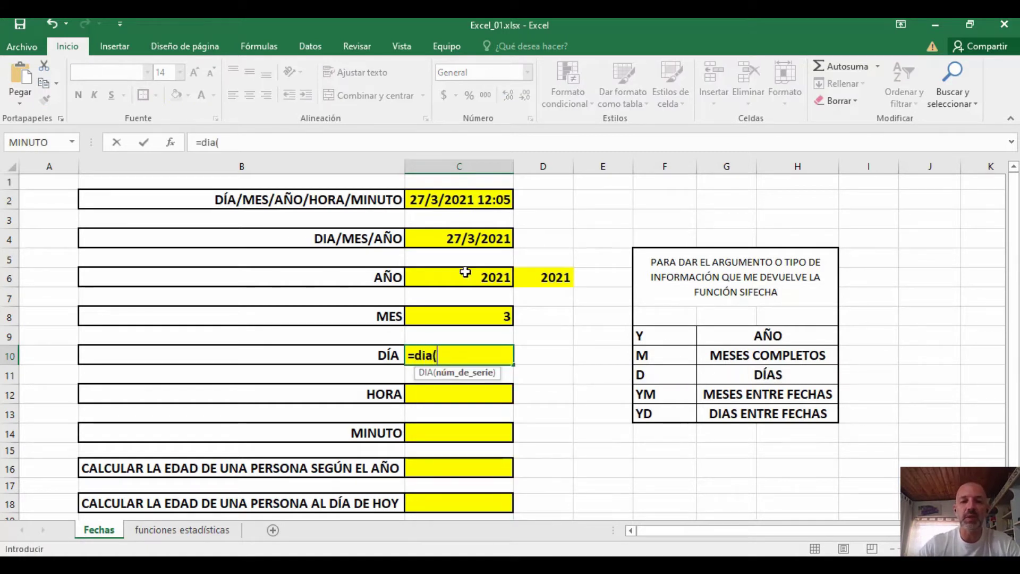
{"action": "left_click", "coordinate": [454, 241]}
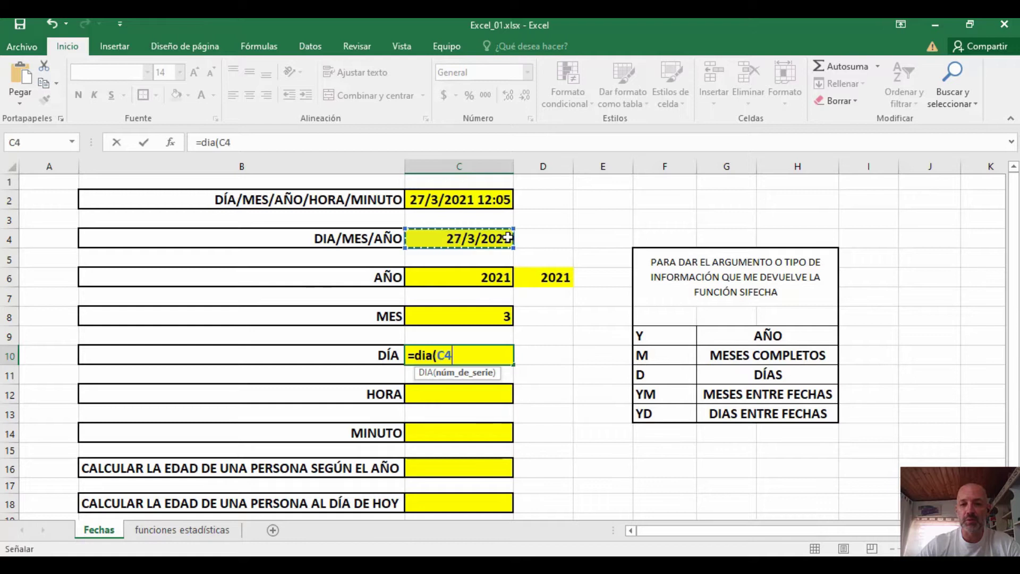
{"action": "type", "text": ")"}
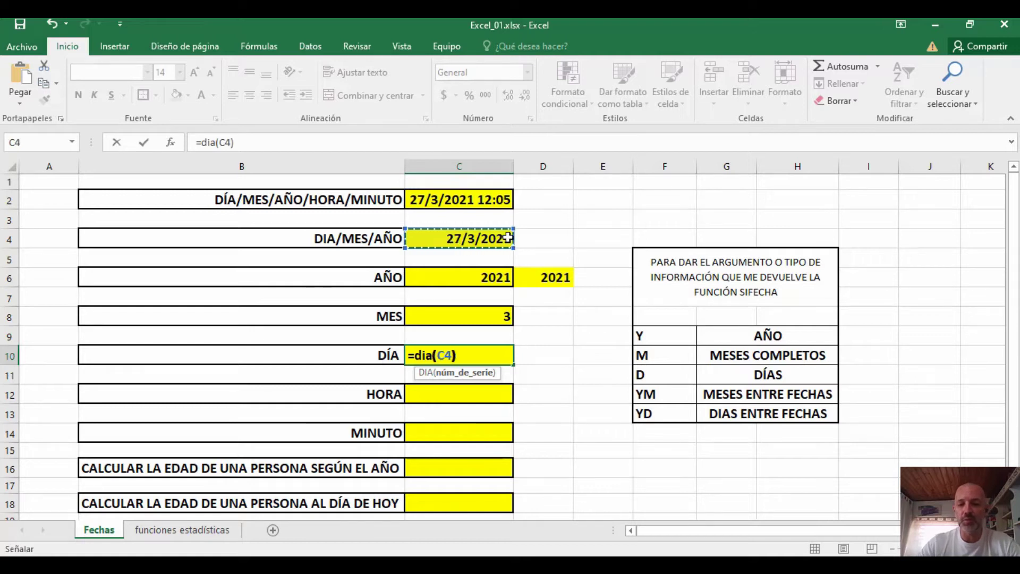
{"action": "key", "text": "Return"}
Enter the formula =hora(C2) in cell C12 to extract the hour from the date and time in C2.
{"action": "key", "text": "Down"}
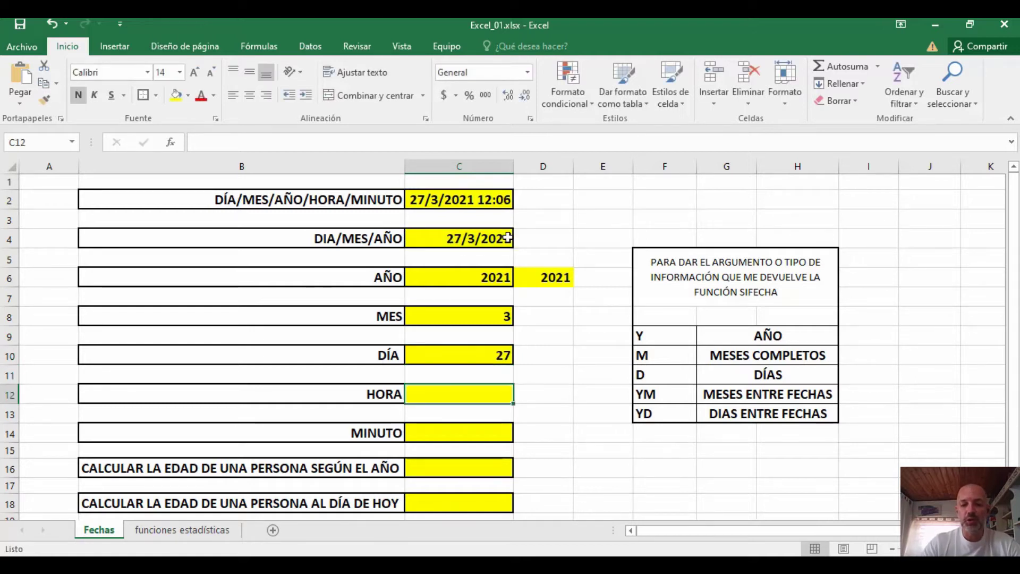
{"action": "type", "text": "=ho"}
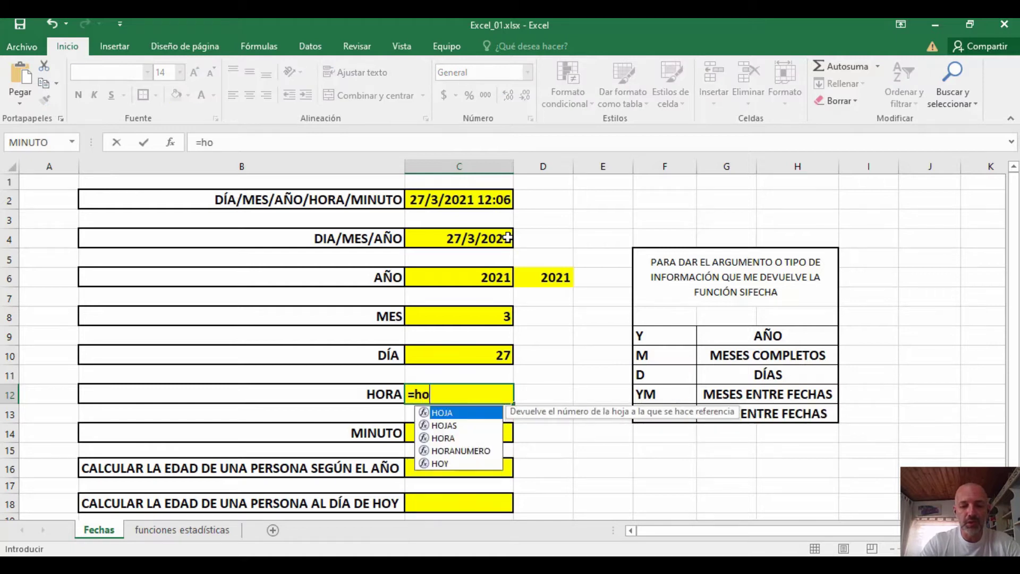
{"action": "type", "text": "ra("}
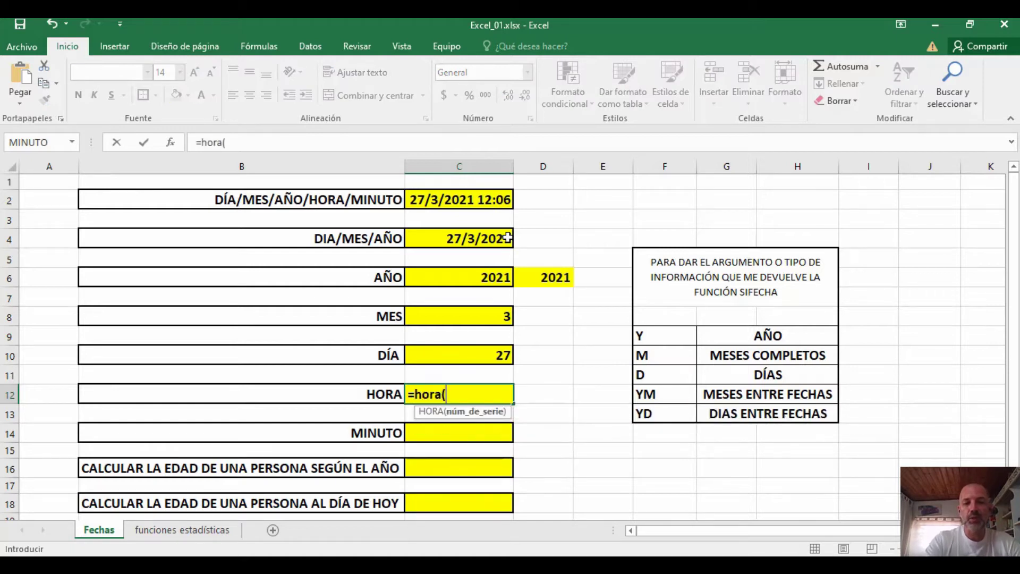
{"action": "left_click", "coordinate": [418, 200]}
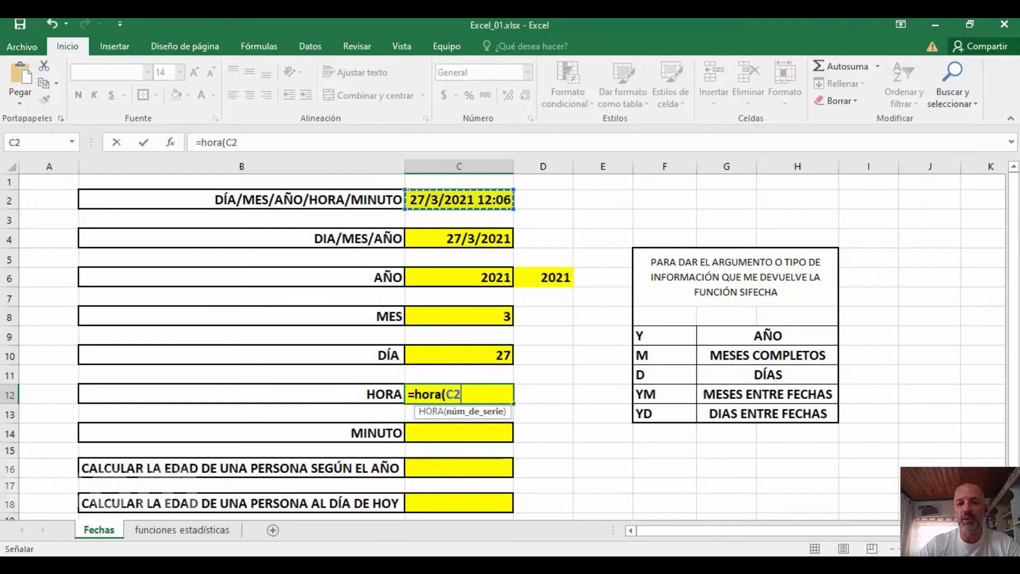
{"action": "type", "text": ")"}
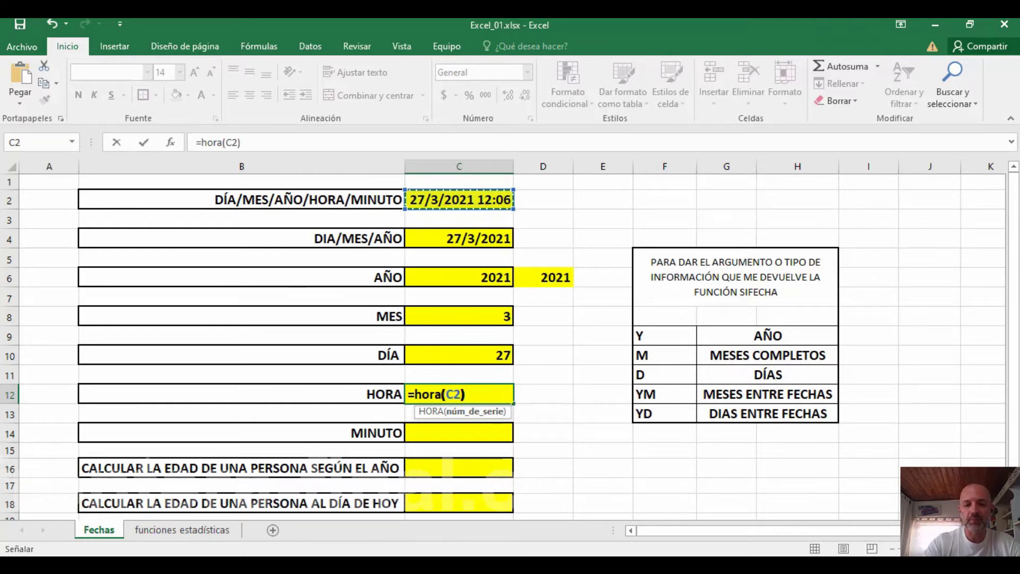
{"action": "key", "text": "Return"}
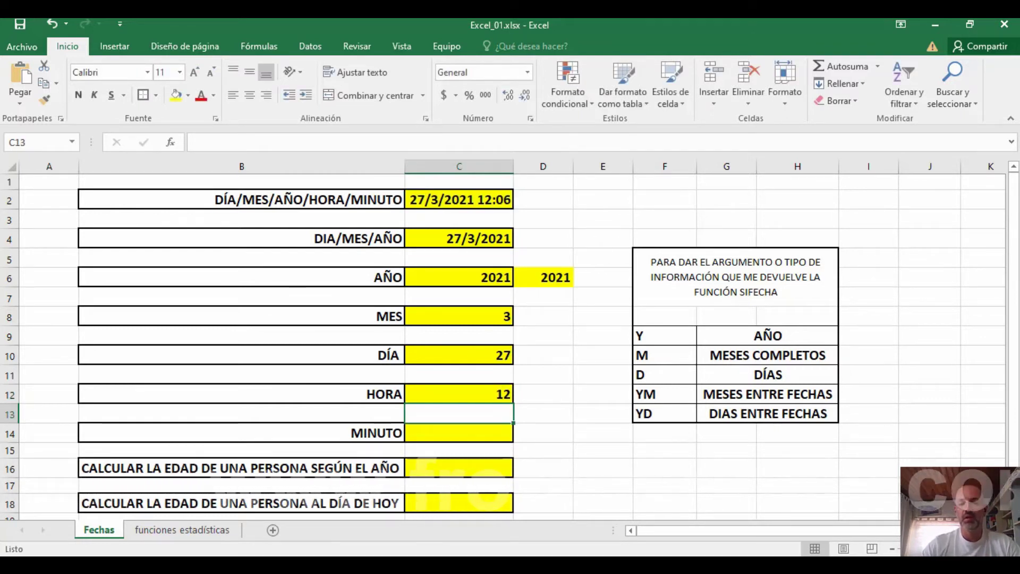
Enter the formula =minuto(C2) in cell C14 to extract the minute from the date and time in C2.
{"action": "key", "text": "Down"}
{"action": "type", "text": "="}
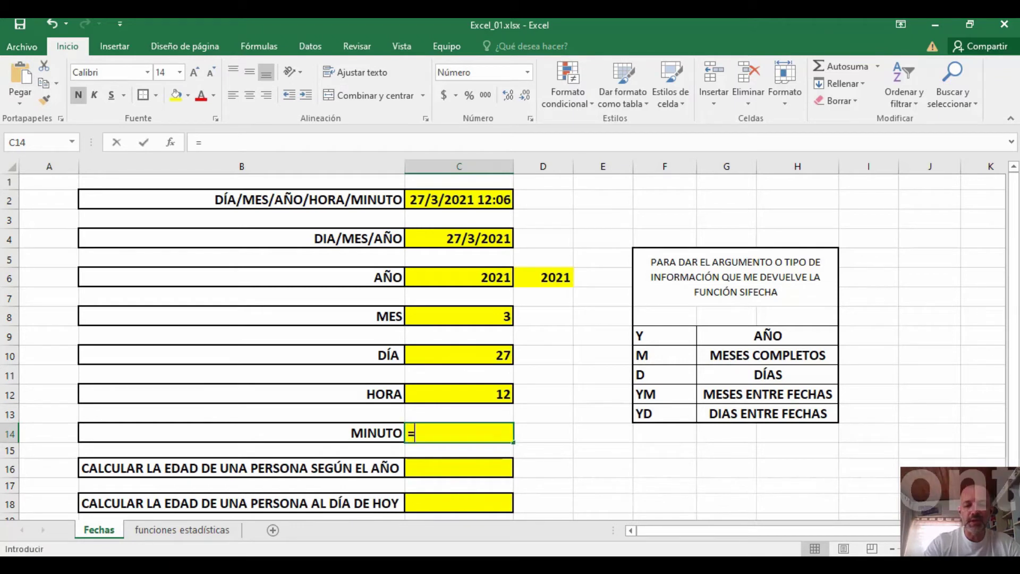
{"action": "type", "text": "minut"}
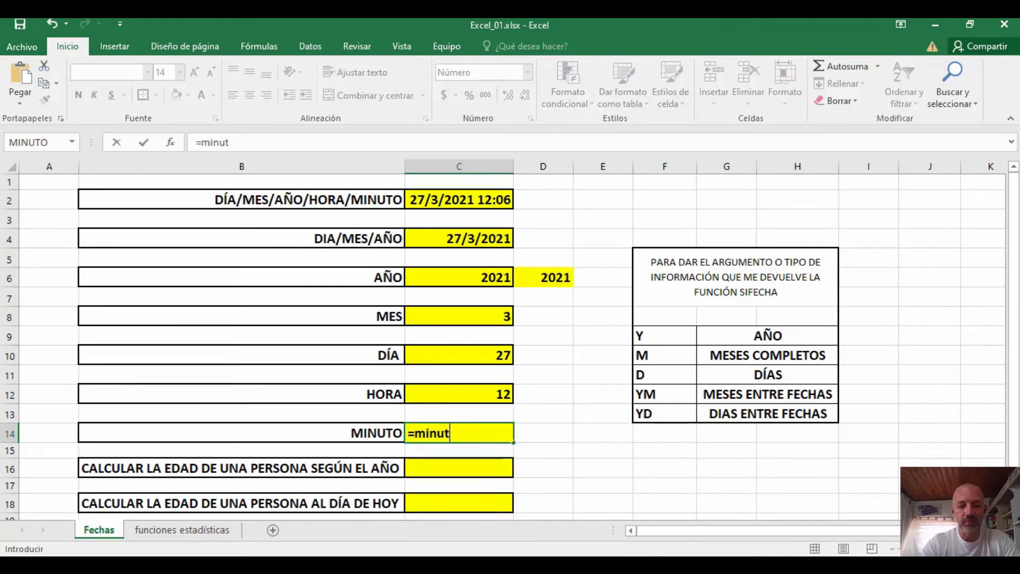
{"action": "type", "text": "o"}
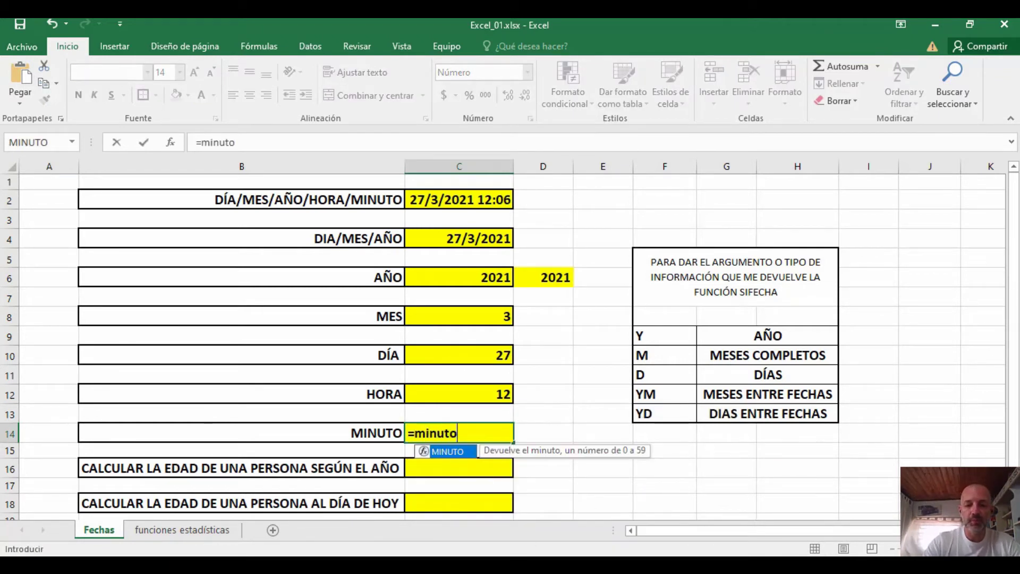
{"action": "type", "text": "("}
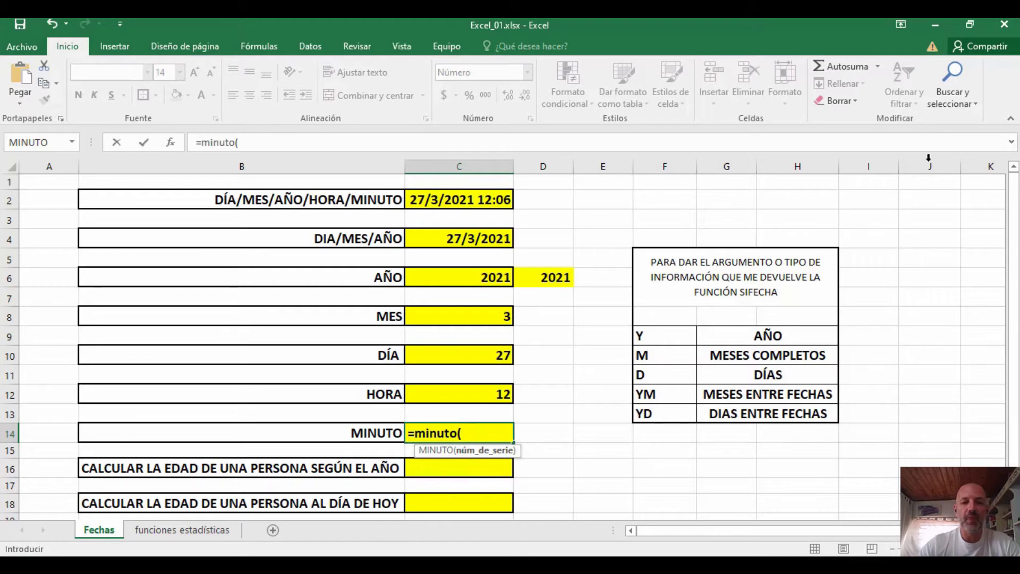
{"action": "left_click", "coordinate": [472, 199]}
{"action": "type", "text": ")"}
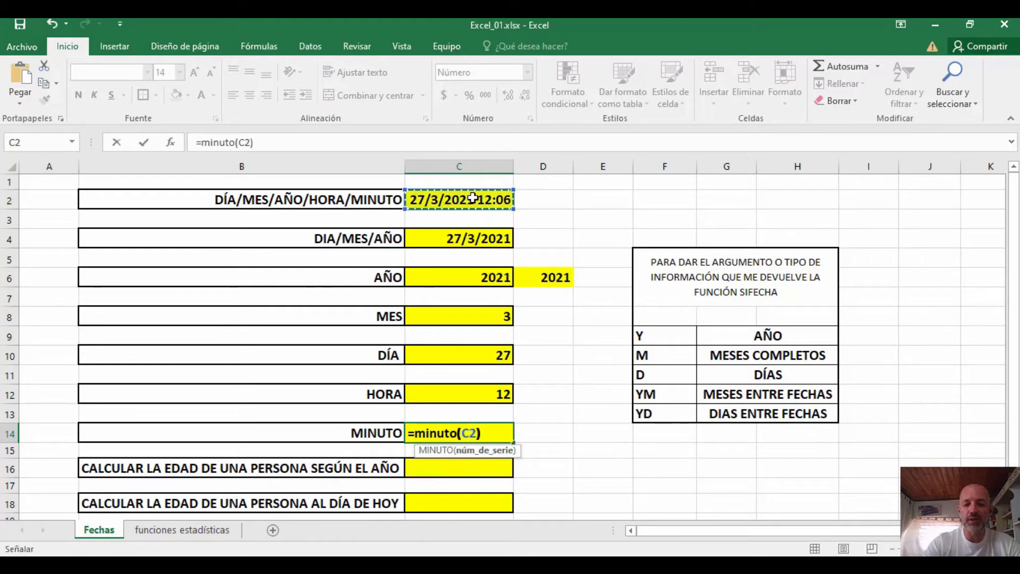
{"action": "key", "text": "Return"}
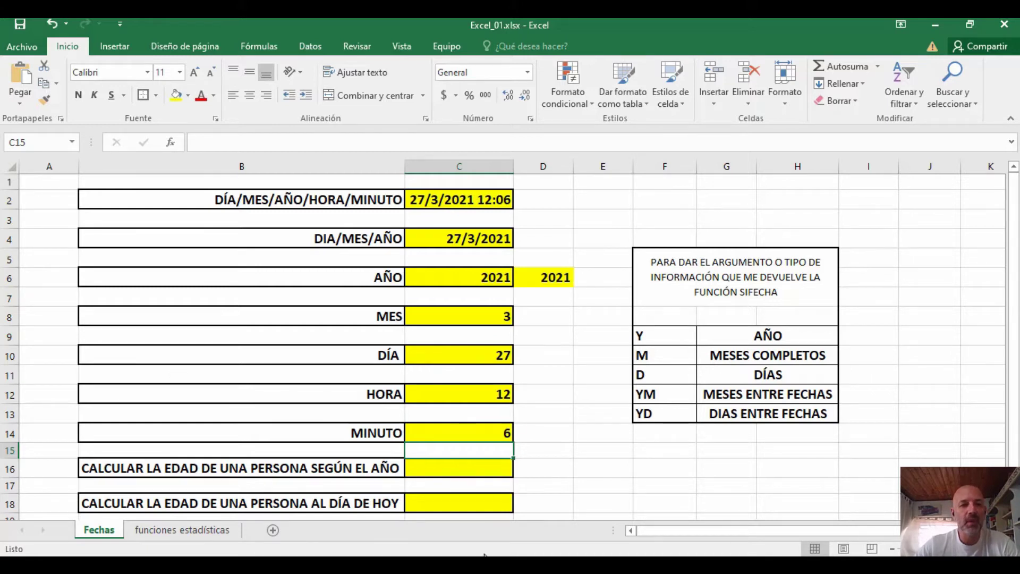
Enter the person's date of birth in cell E16, in the row for calculating age by year.
{"action": "left_click", "coordinate": [450, 467]}
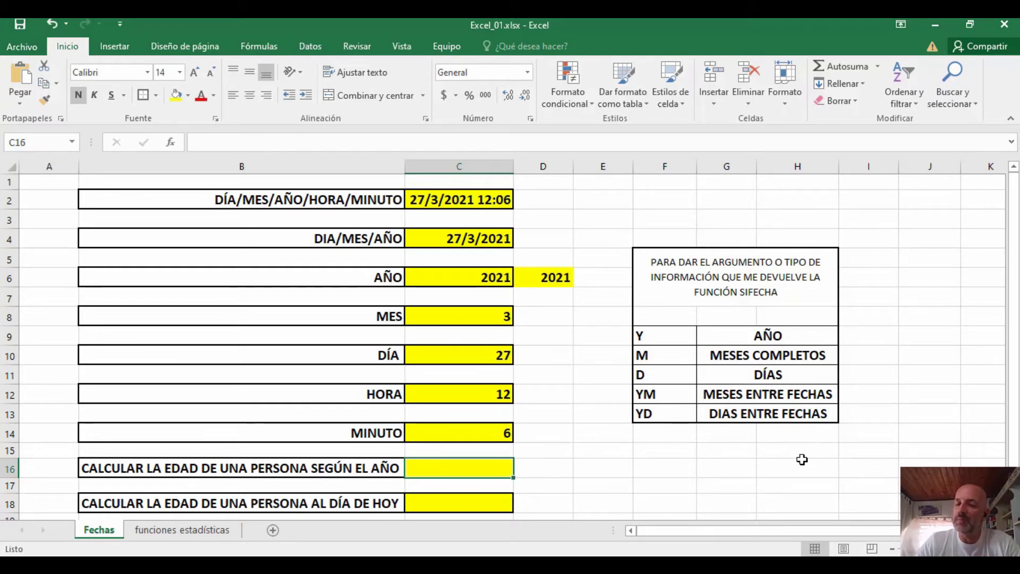
{"action": "key", "text": "Right"}
{"action": "key", "text": "Right"}
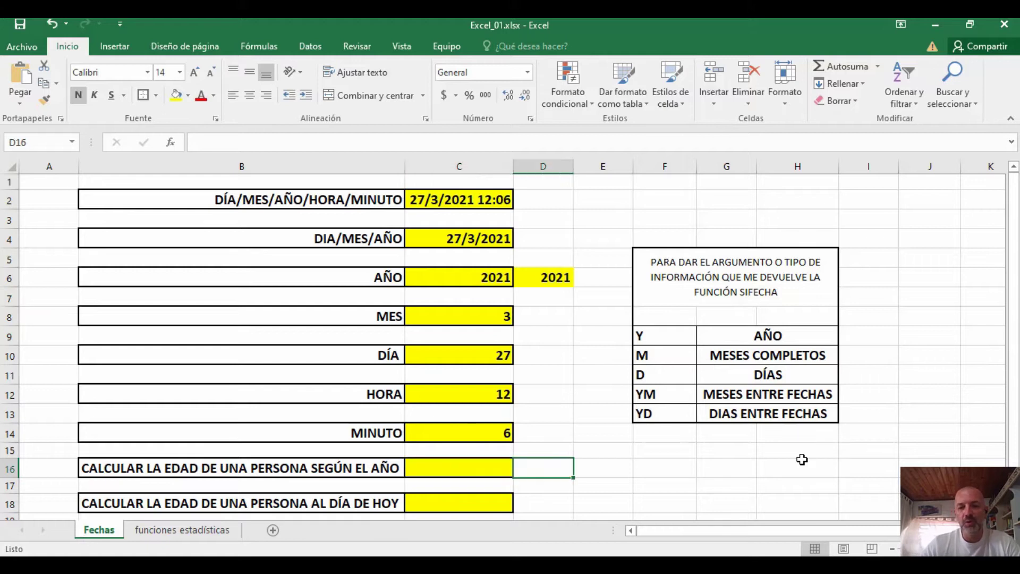
{"action": "type", "text": "2"}
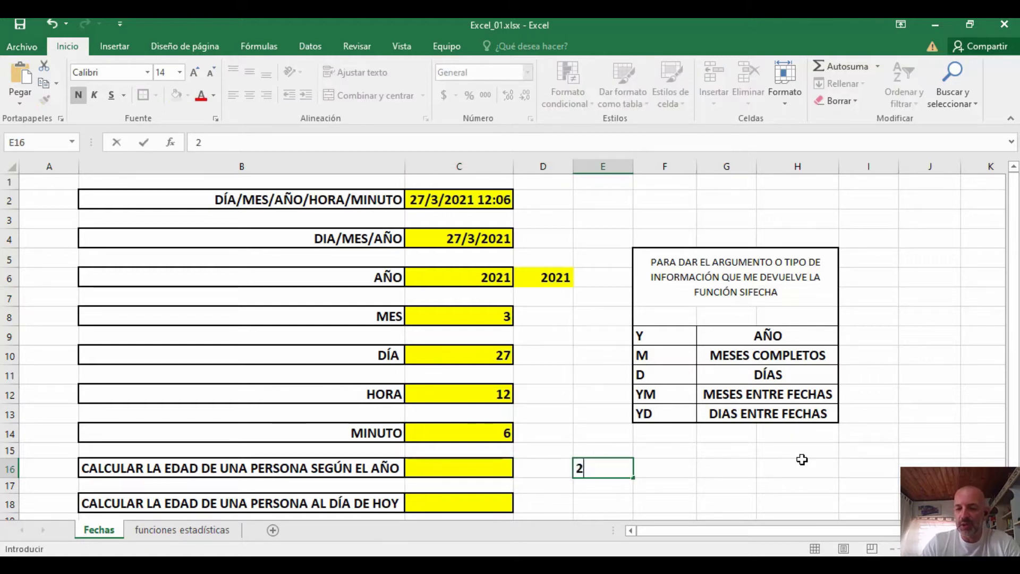
{"action": "type", "text": "/4/1972"}
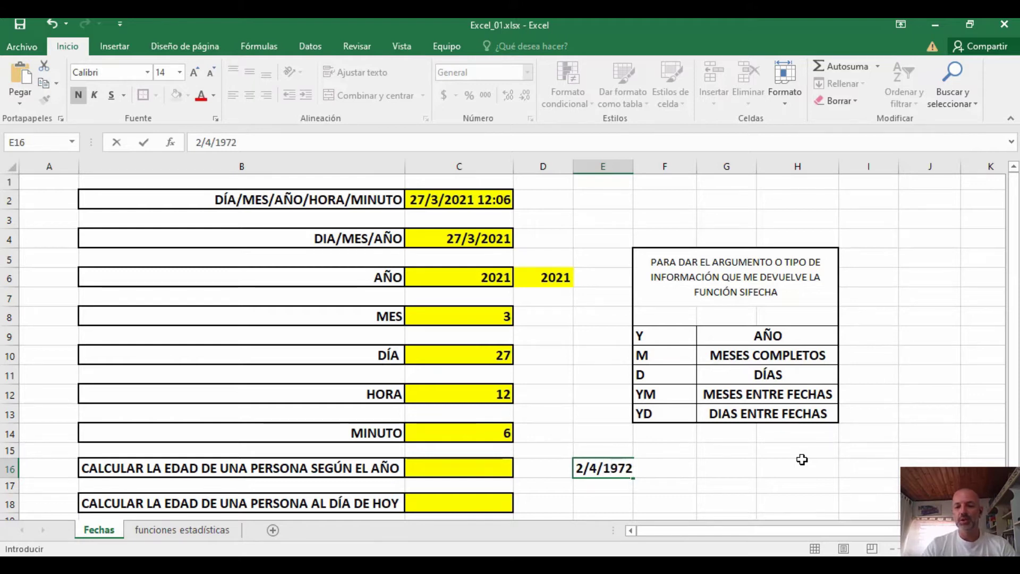
{"action": "key", "text": "Left"}
Enter the formula =año(C4)-año(E16) in cell C16 to calculate the person's age by year.
{"action": "key", "text": "Left"}
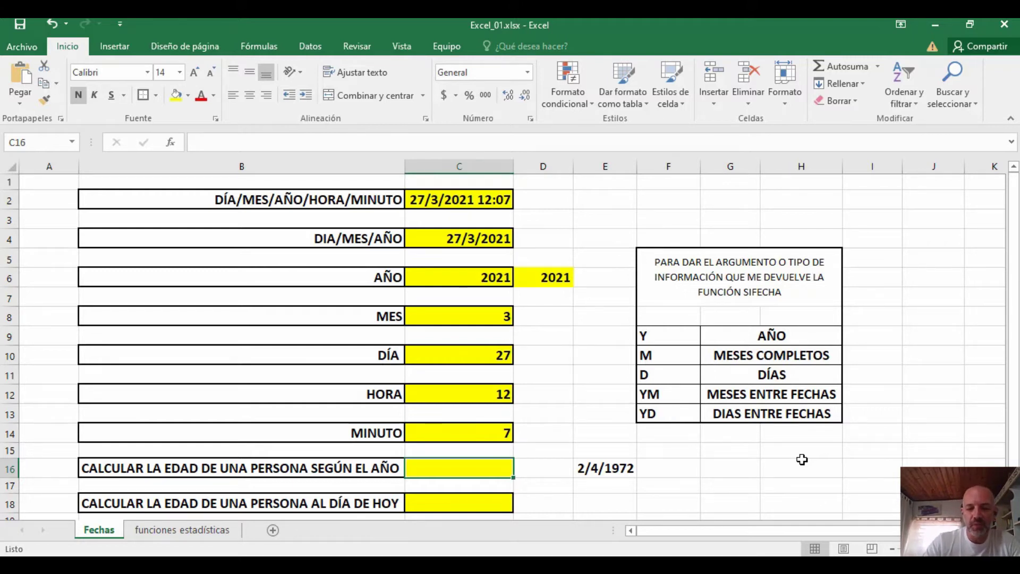
{"action": "type", "text": "=año"}
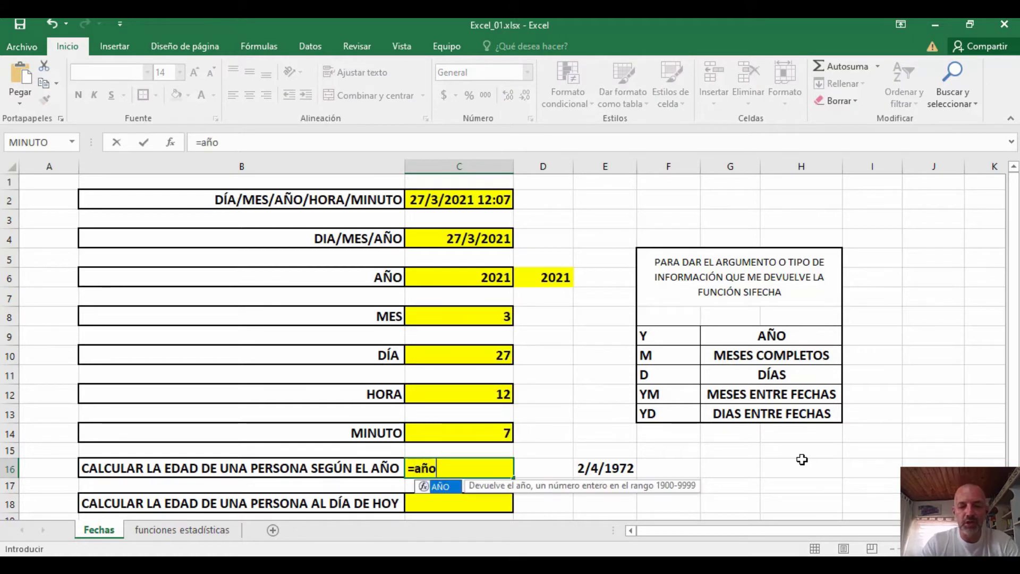
{"action": "type", "text": "("}
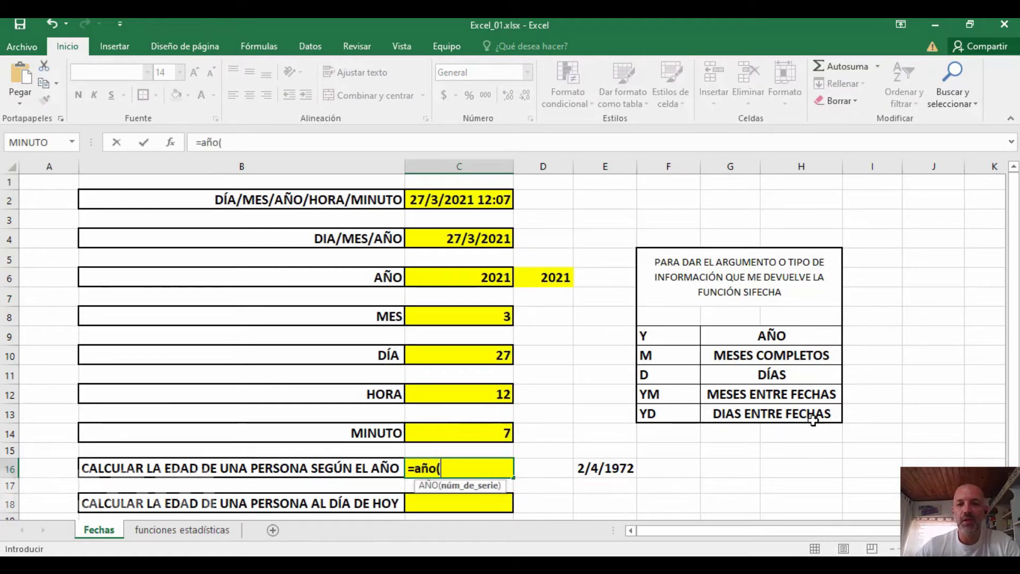
{"action": "left_click", "coordinate": [497, 240]}
{"action": "type", "text": ")-"}
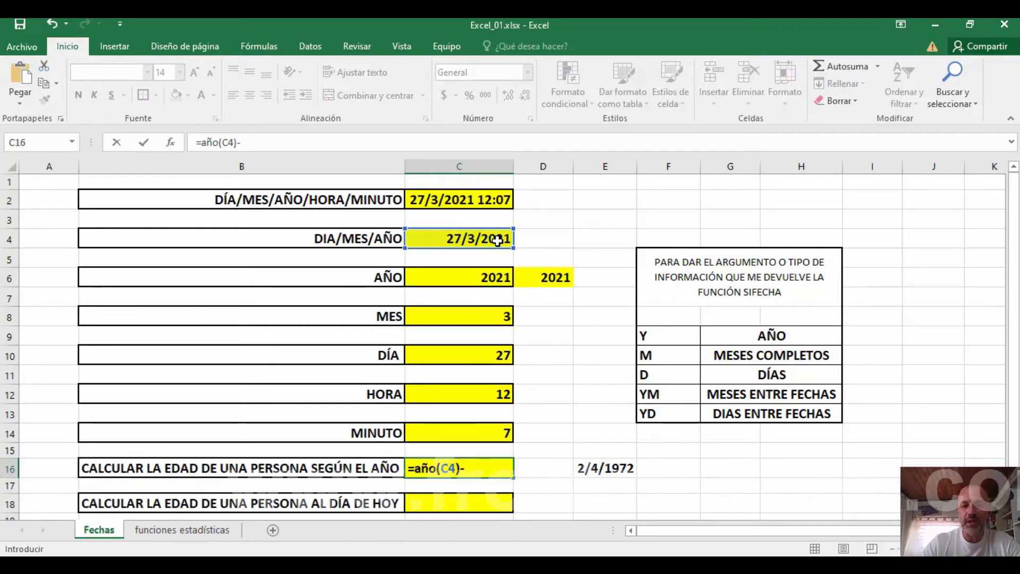
{"action": "type", "text": "año("}
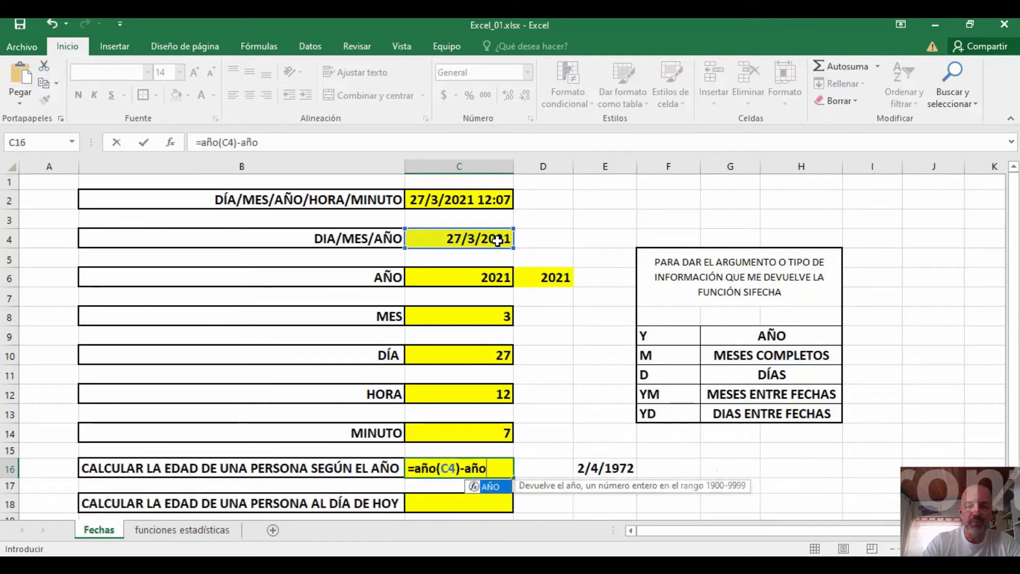
{"action": "left_click", "coordinate": [578, 473]}
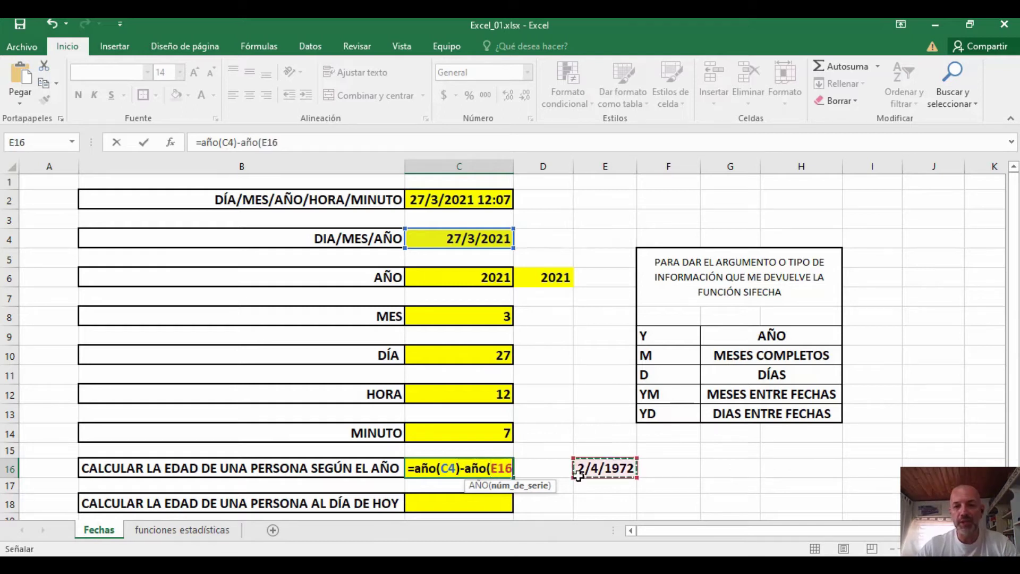
{"action": "type", "text": ")"}
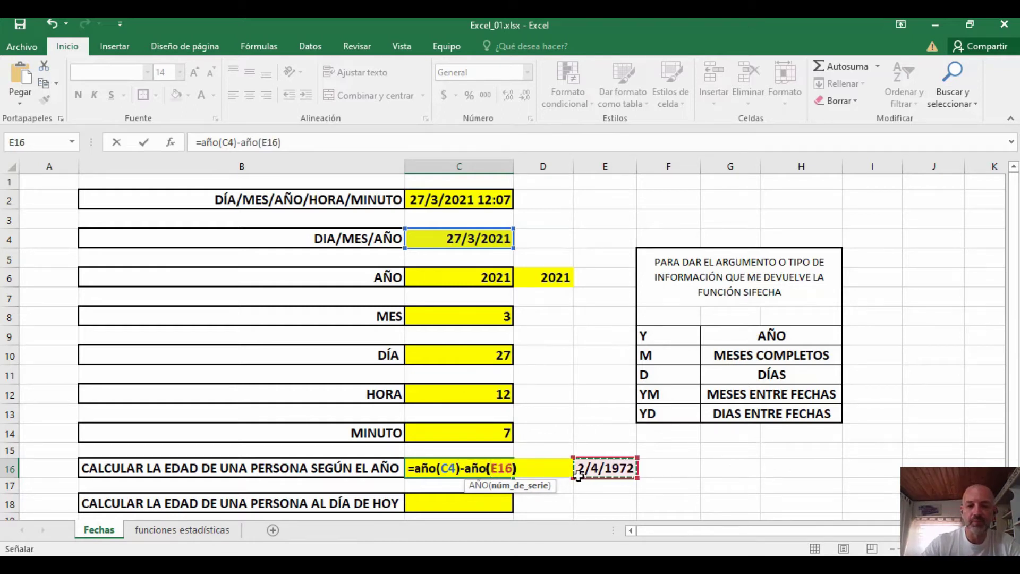
{"action": "key", "text": "Return"}
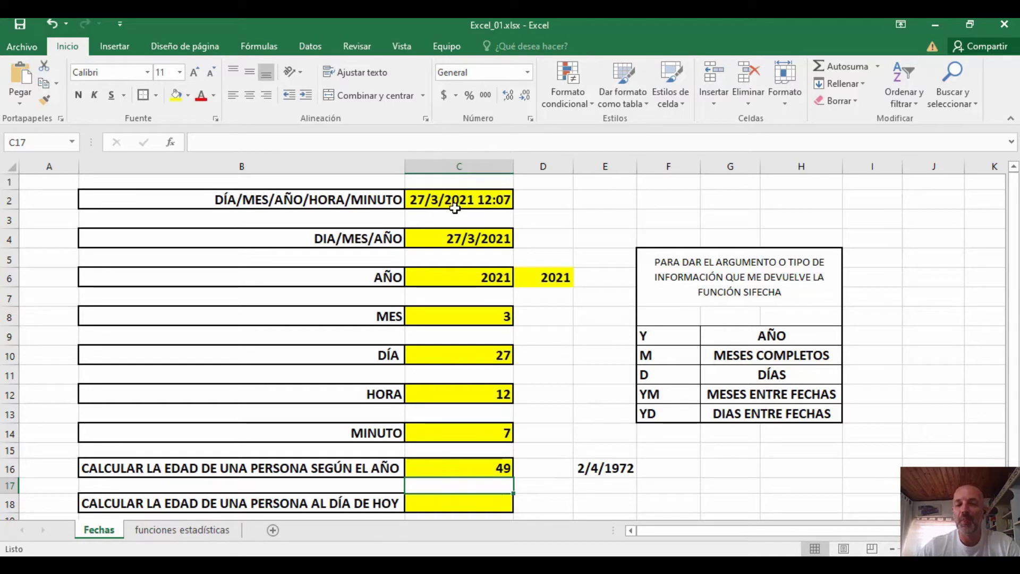
{"action": "left_click", "coordinate": [448, 468]}
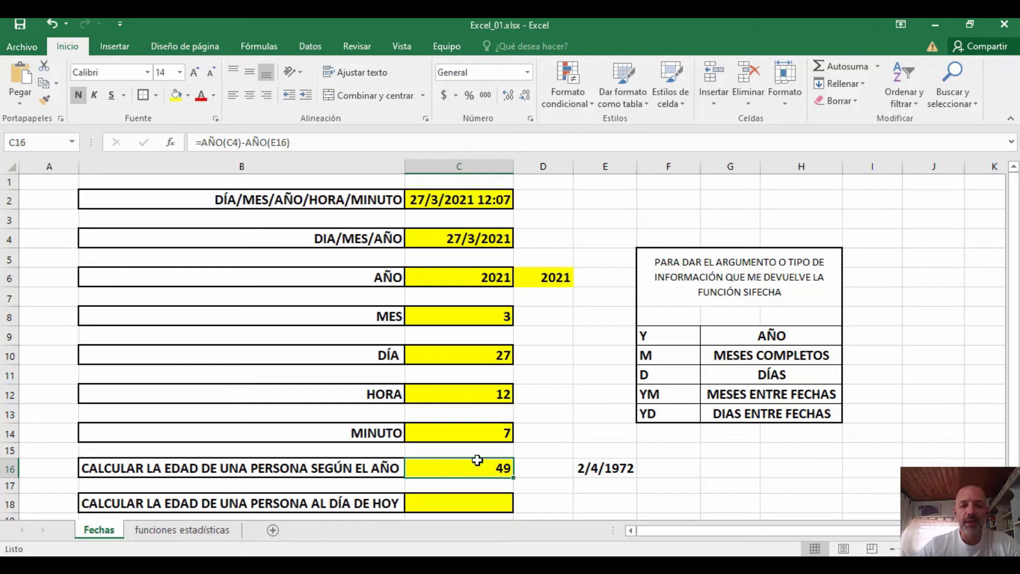
Enter the formula =sifecha(E16;C4;"Y") in cell C18 to calculate the person's age in full years to today.
{"action": "left_click", "coordinate": [488, 495]}
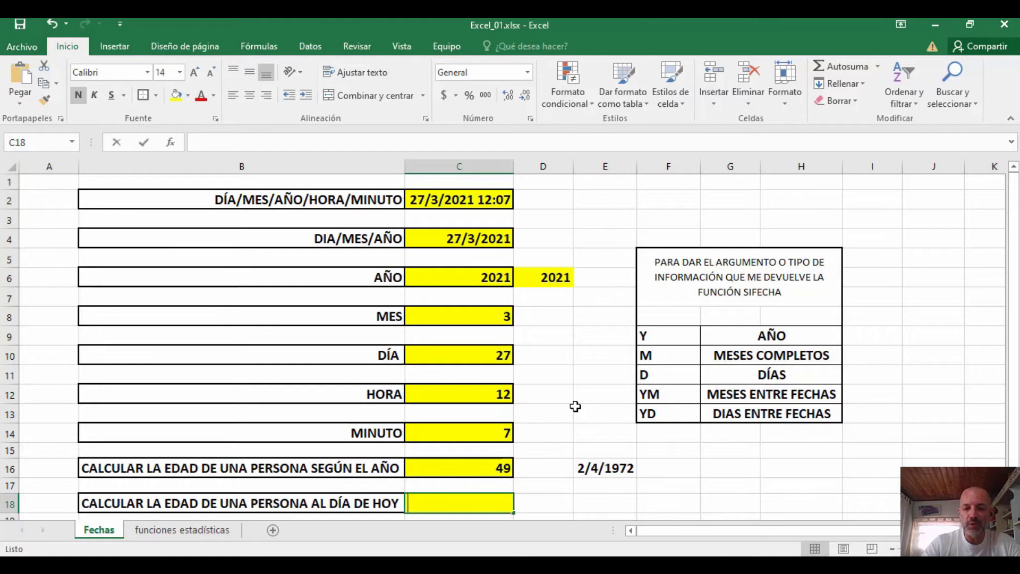
{"action": "type", "text": "=sife"}
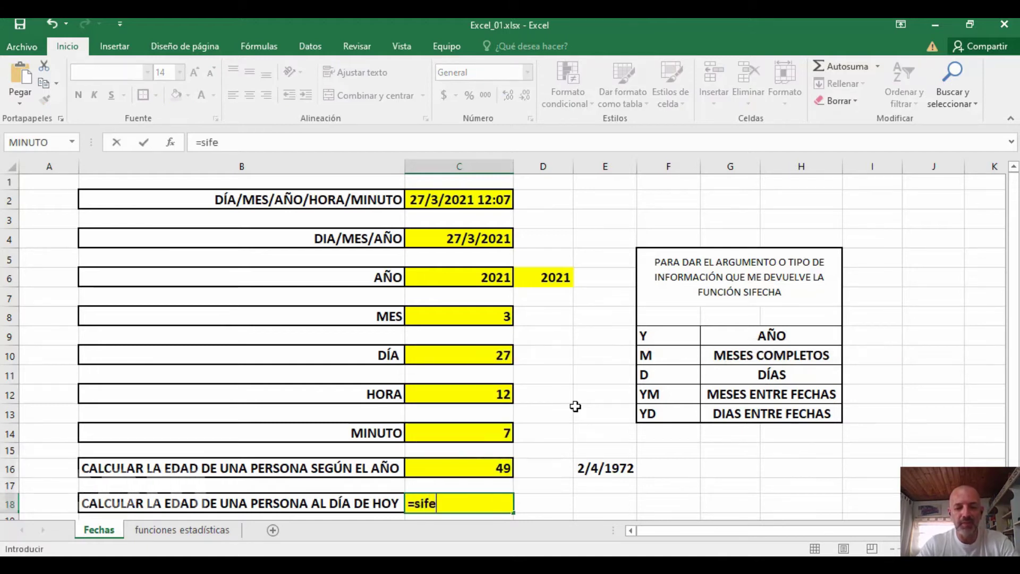
{"action": "type", "text": "cha("}
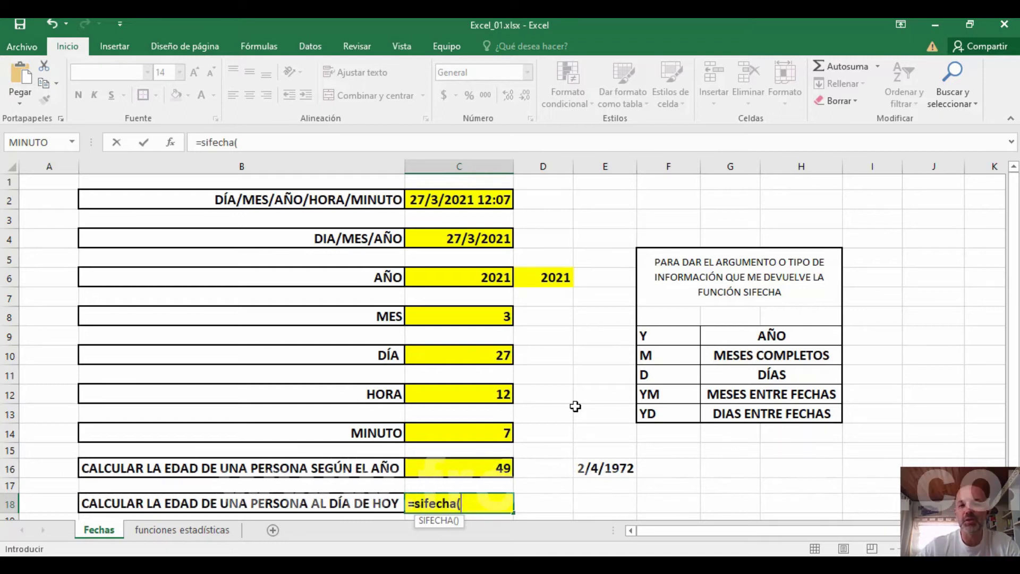
{"action": "left_click", "coordinate": [597, 469]}
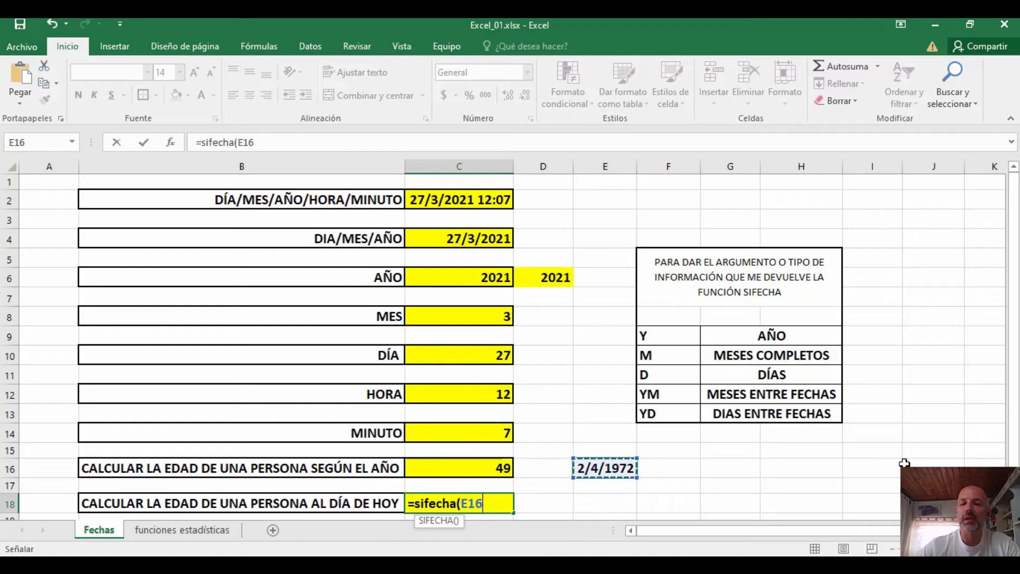
{"action": "type", "text": ";"}
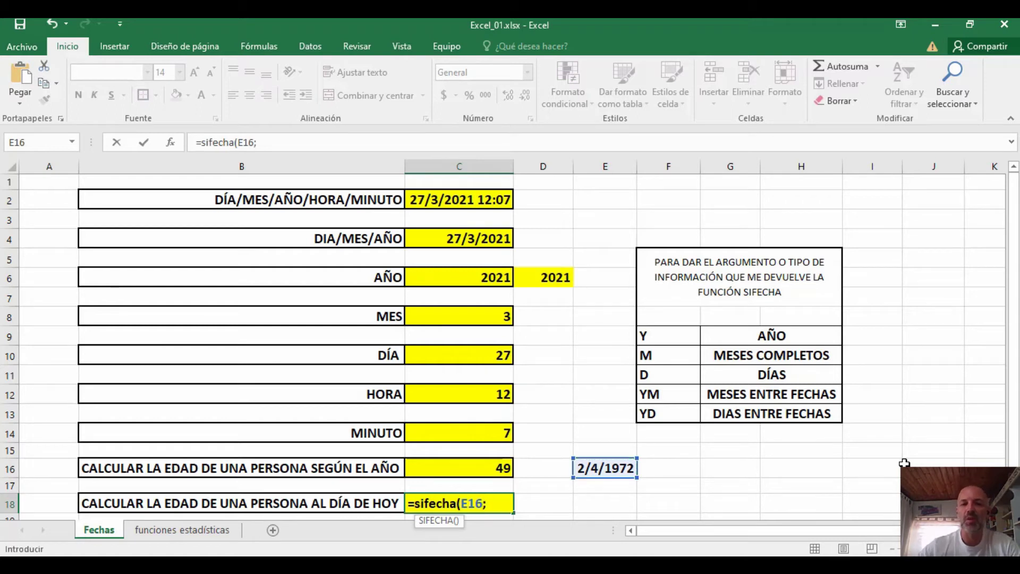
{"action": "left_click", "coordinate": [494, 238]}
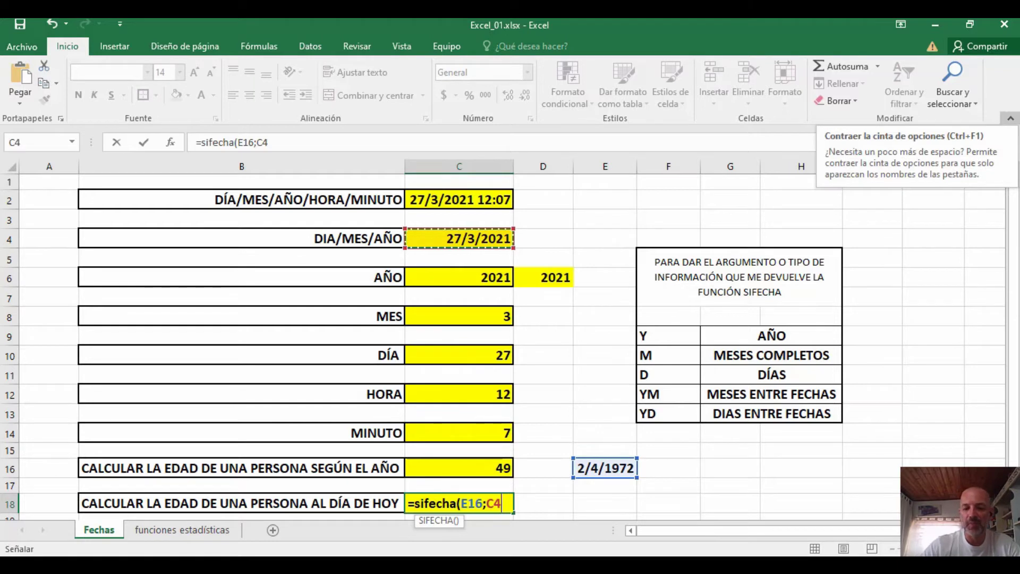
{"action": "type", "text": ";"}
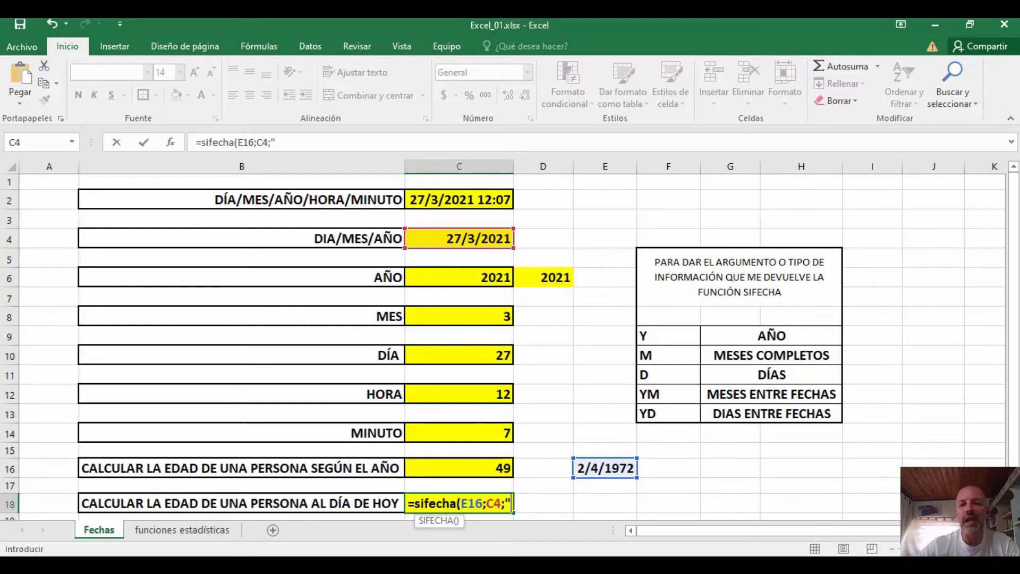
{"action": "type", "text": "\"Y"}
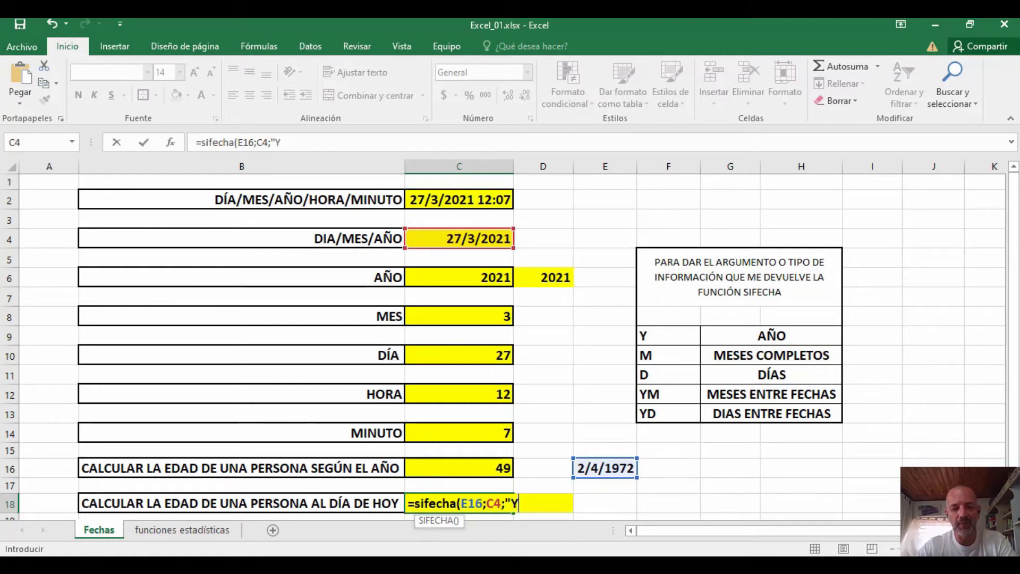
{"action": "type", "text": "\")"}
{"action": "key", "text": "Return"}
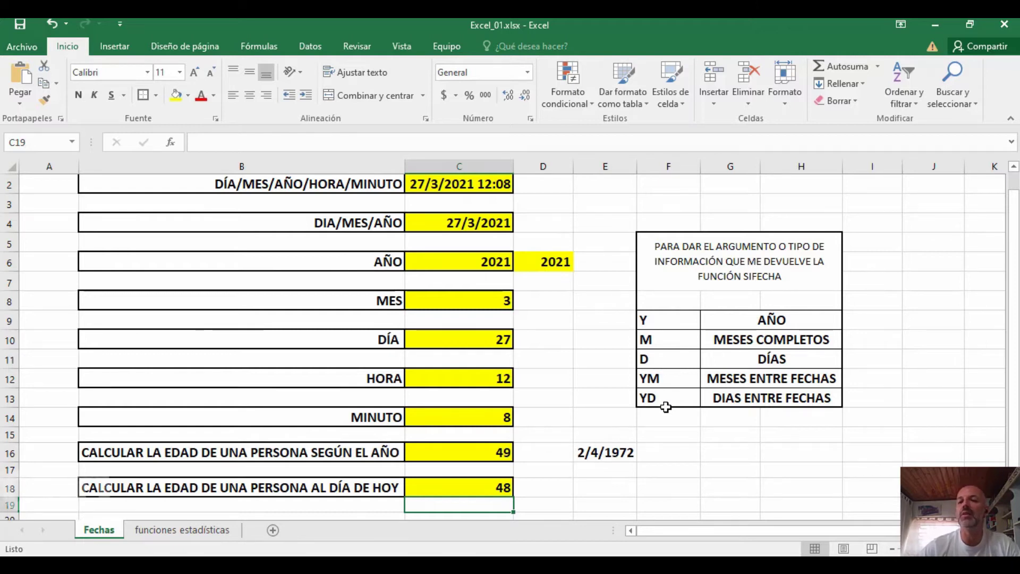
Enter the formula =sifecha(E16;C4;"Y") in cell D18, beside the age to today.
{"action": "left_click", "coordinate": [535, 487]}
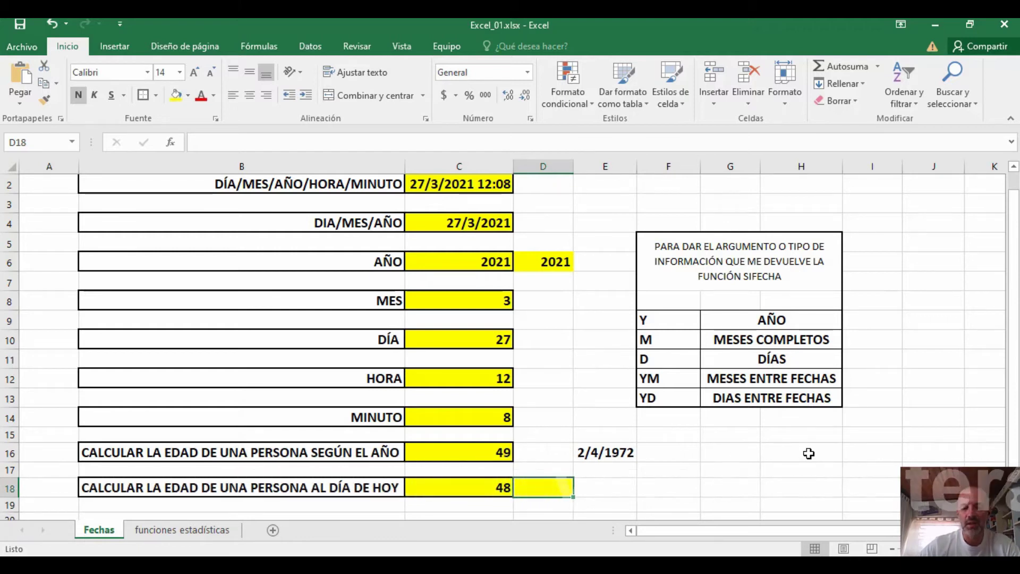
{"action": "type", "text": "=sifecha"}
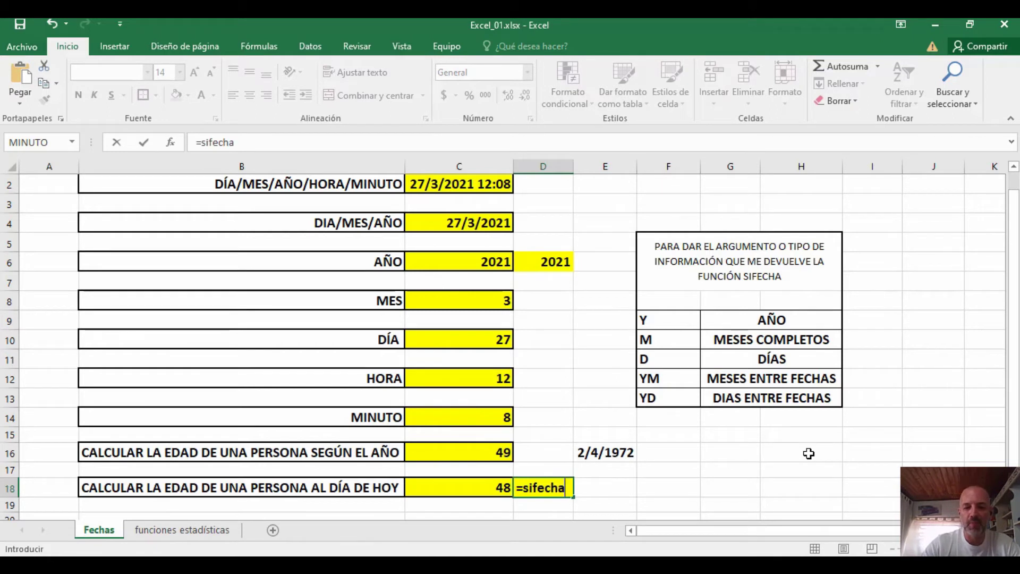
{"action": "type", "text": "("}
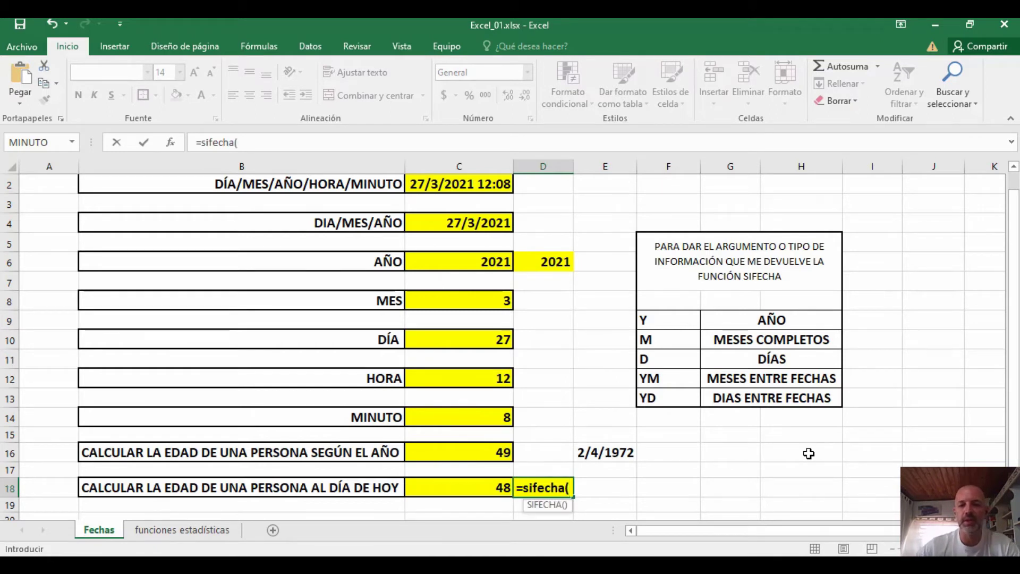
{"action": "left_click", "coordinate": [625, 452]}
{"action": "type", "text": ";"}
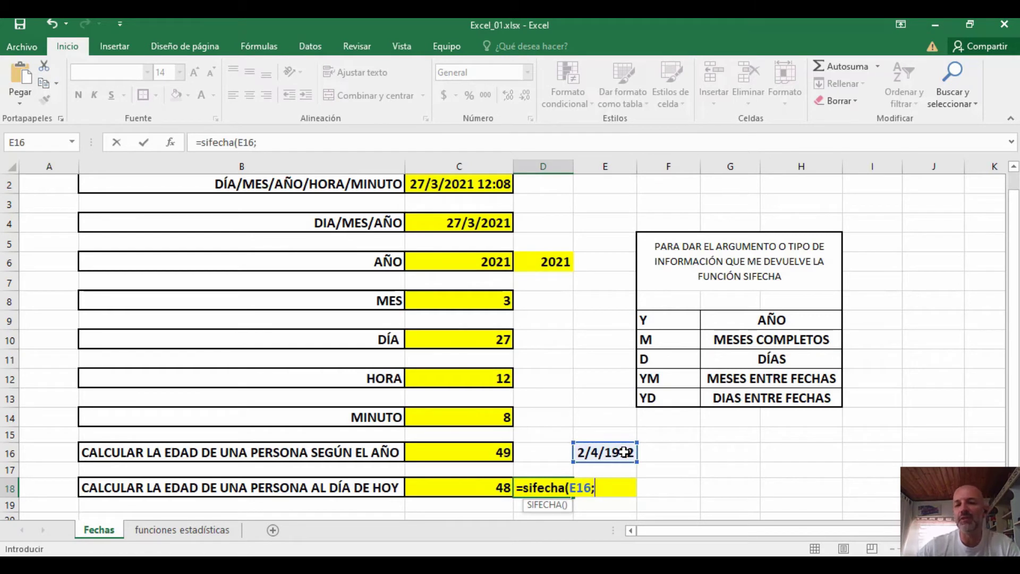
{"action": "left_click", "coordinate": [439, 219]}
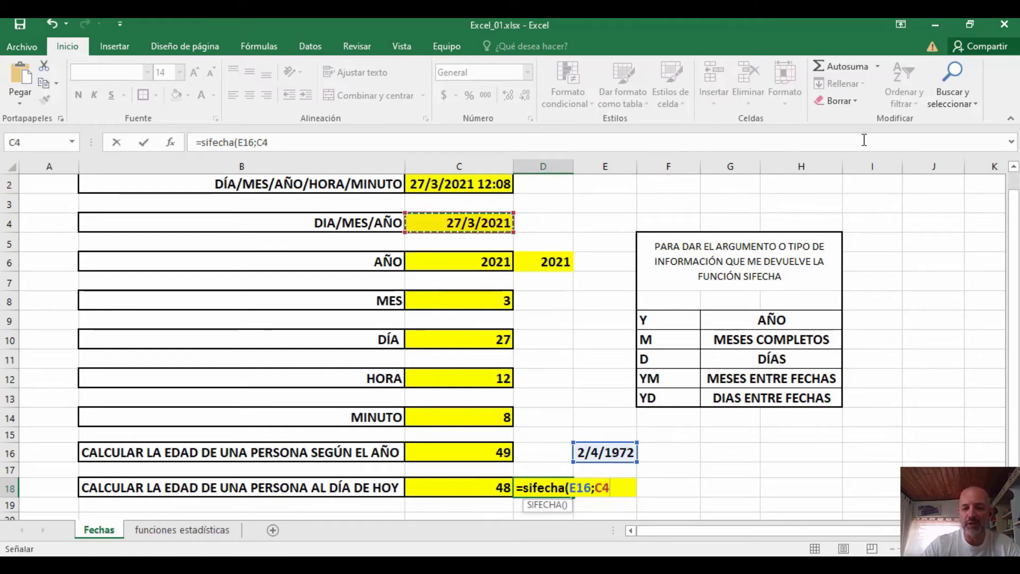
{"action": "type", "text": ";"}
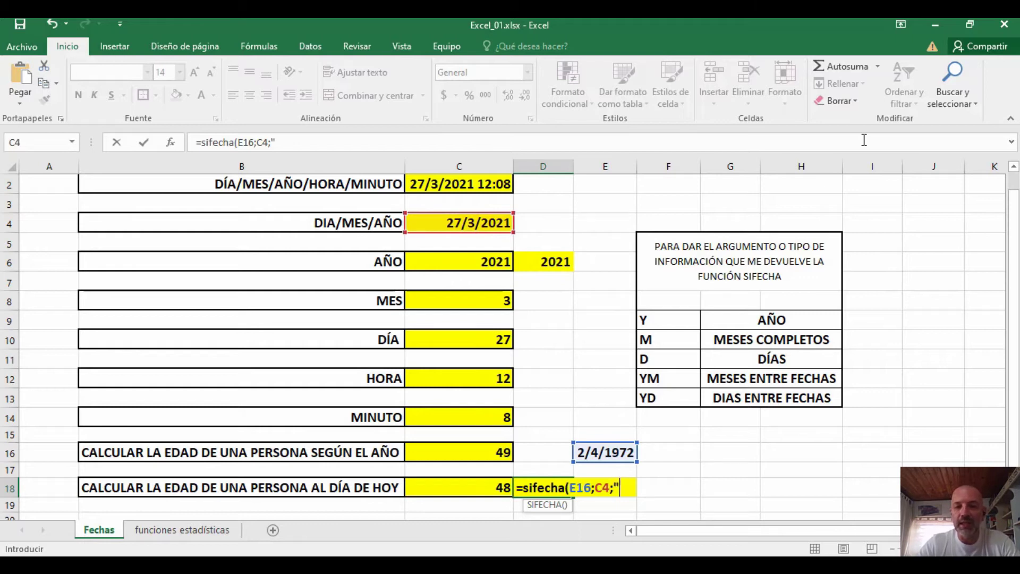
{"action": "type", "text": "\"Y"}
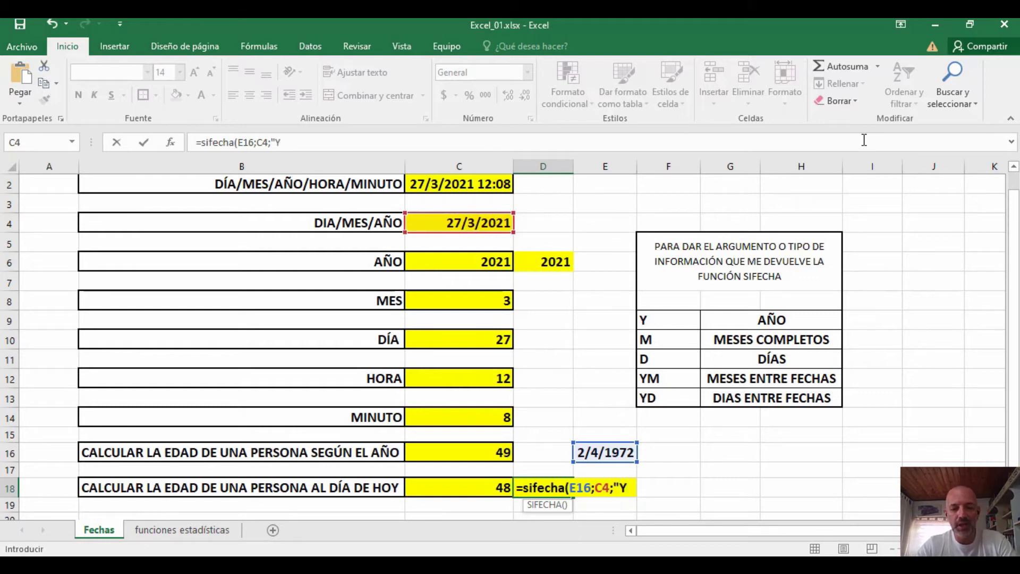
{"action": "type", "text": "\""}
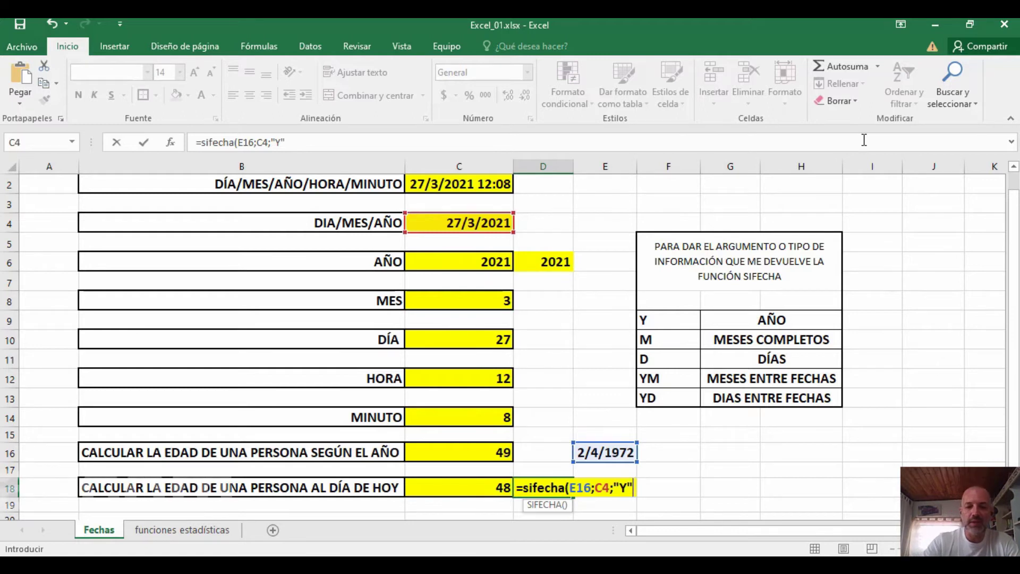
{"action": "key", "text": "Return"}
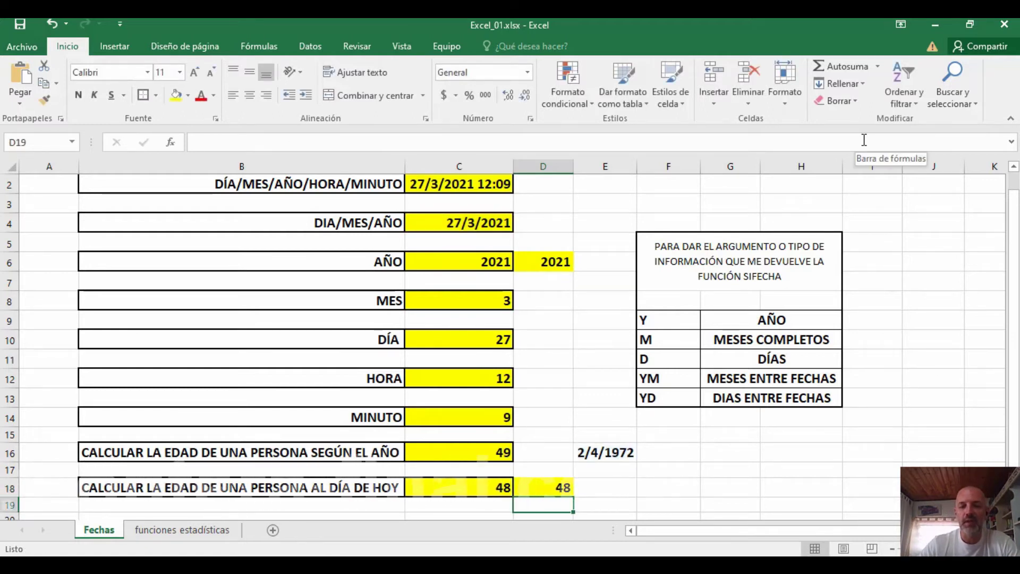
Change the unit argument of the SIFECHA formula in D18 to "Ym" to return the months between the dates.
{"action": "key", "text": "Up"}
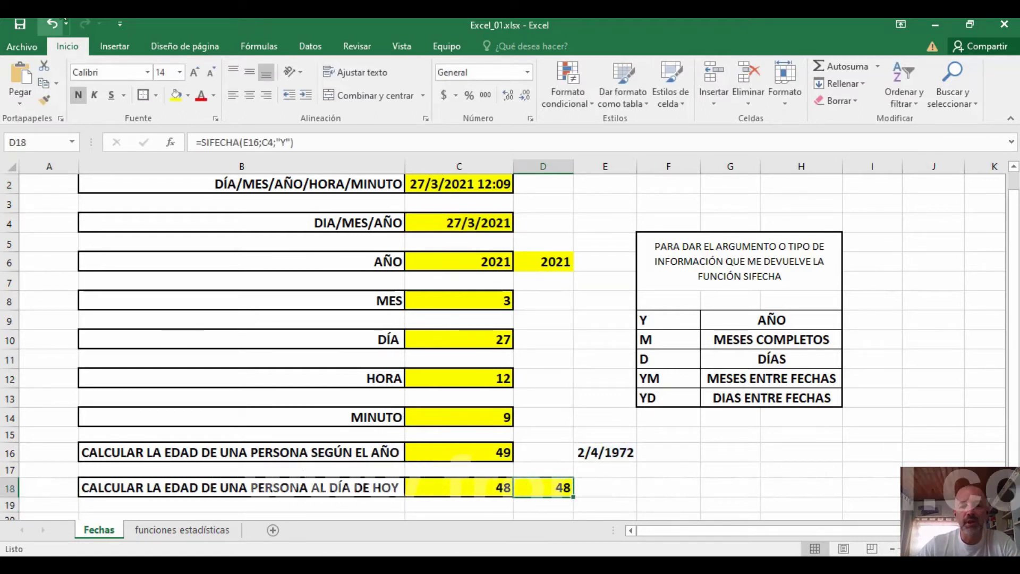
{"action": "left_click", "coordinate": [282, 144]}
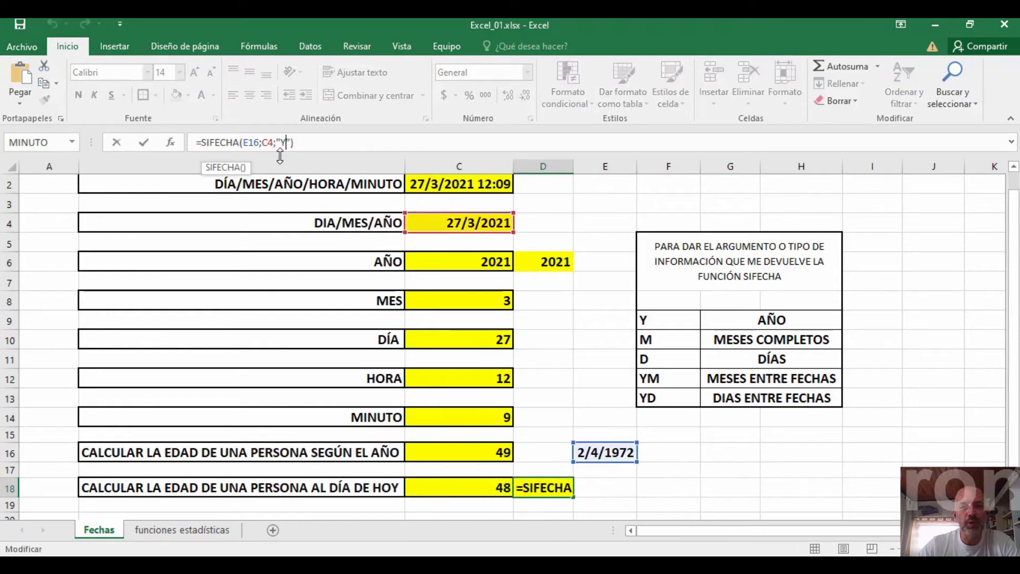
{"action": "key", "text": "Right"}
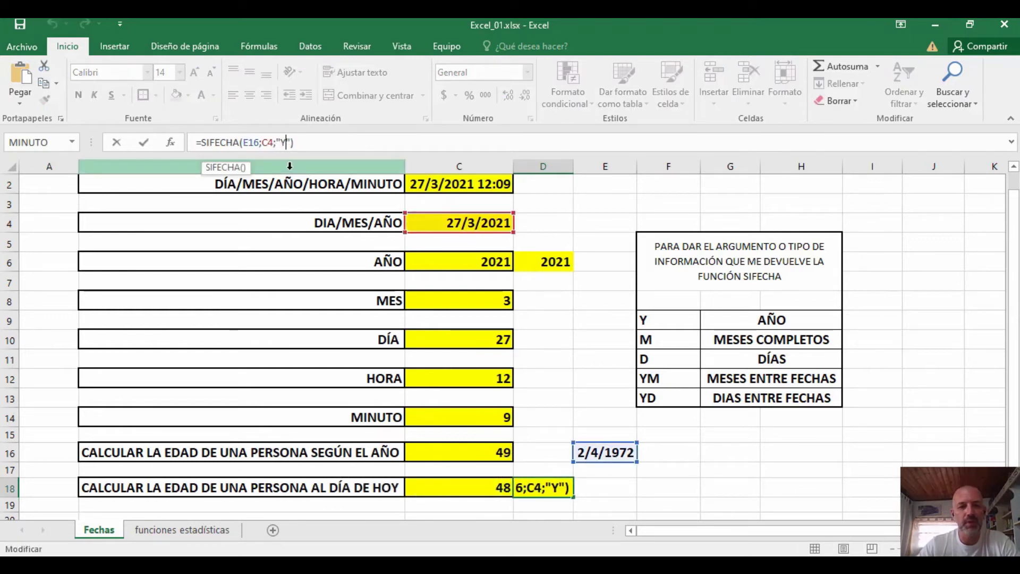
{"action": "type", "text": "m"}
{"action": "key", "text": "BackSpace"}
{"action": "type", "text": "m"}
{"action": "key", "text": "Return"}
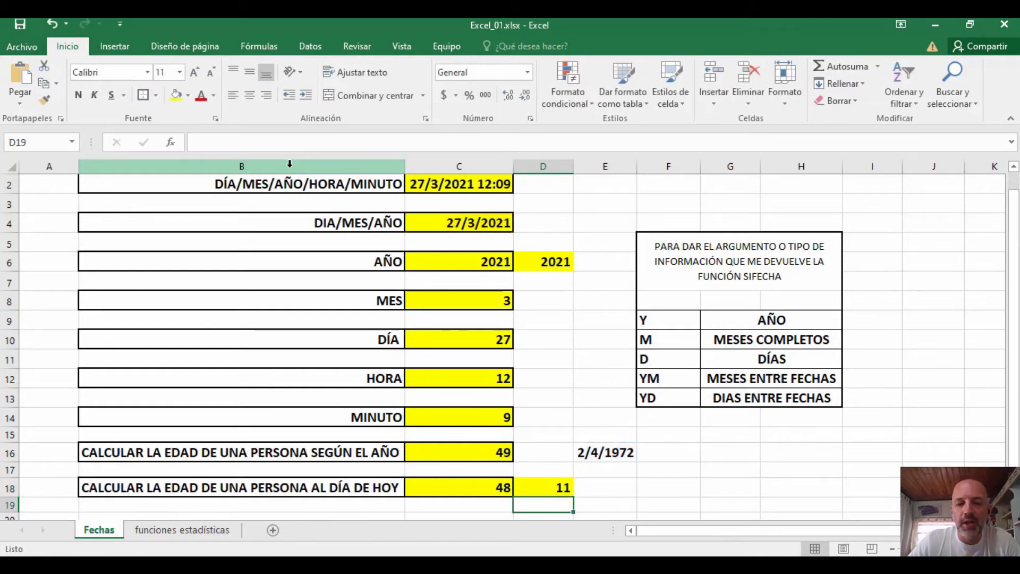
Apply a yellow fill to cell E18, in the row for the age to today.
{"action": "key", "text": "Up"}
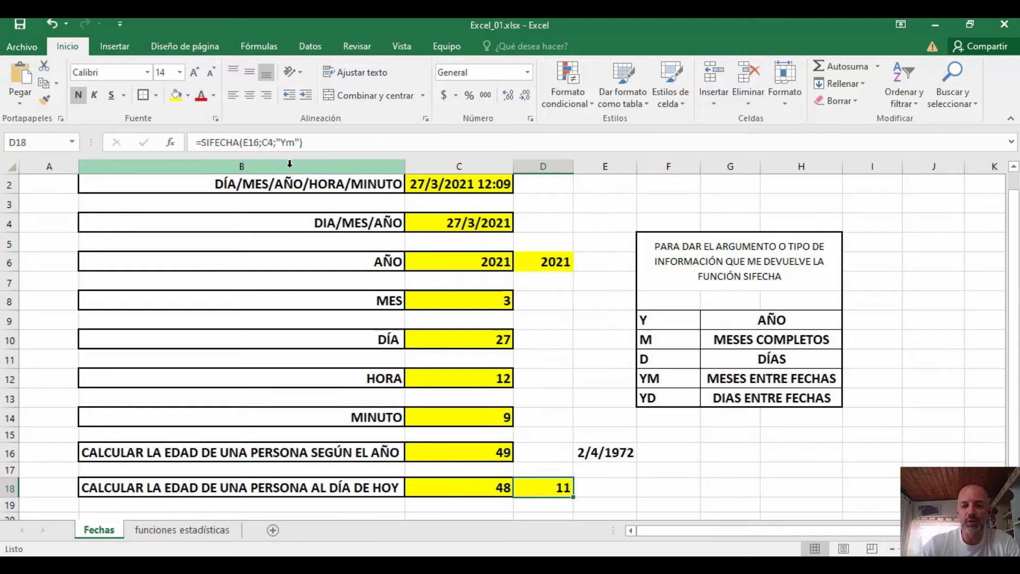
{"action": "key", "text": "Right"}
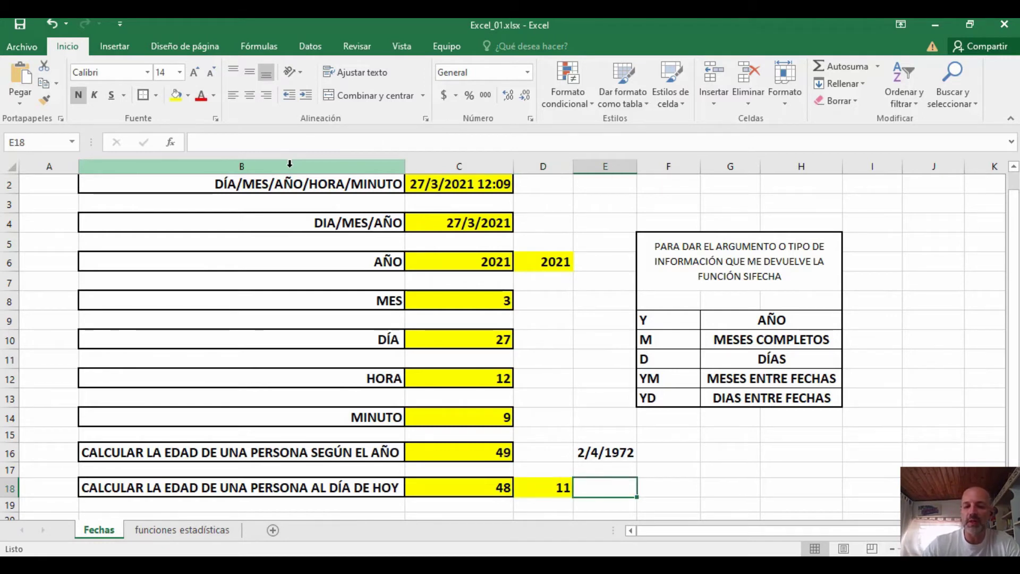
{"action": "left_click", "coordinate": [176, 95]}
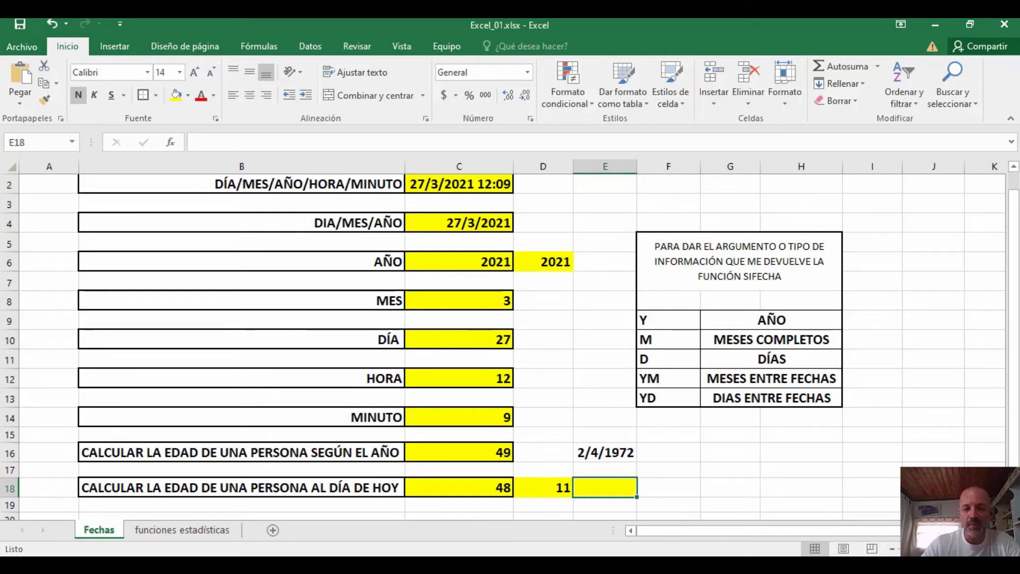
Enter the formula =sifecha(E16;C4;"yd") in cell E18 to return the days between the dates.
{"action": "type", "text": "=sifecha"}
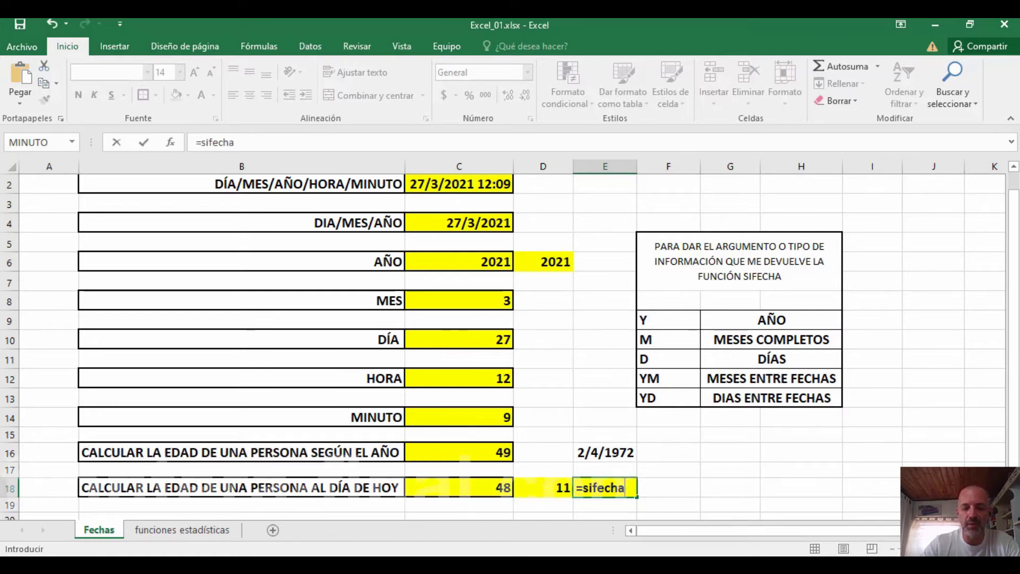
{"action": "type", "text": "("}
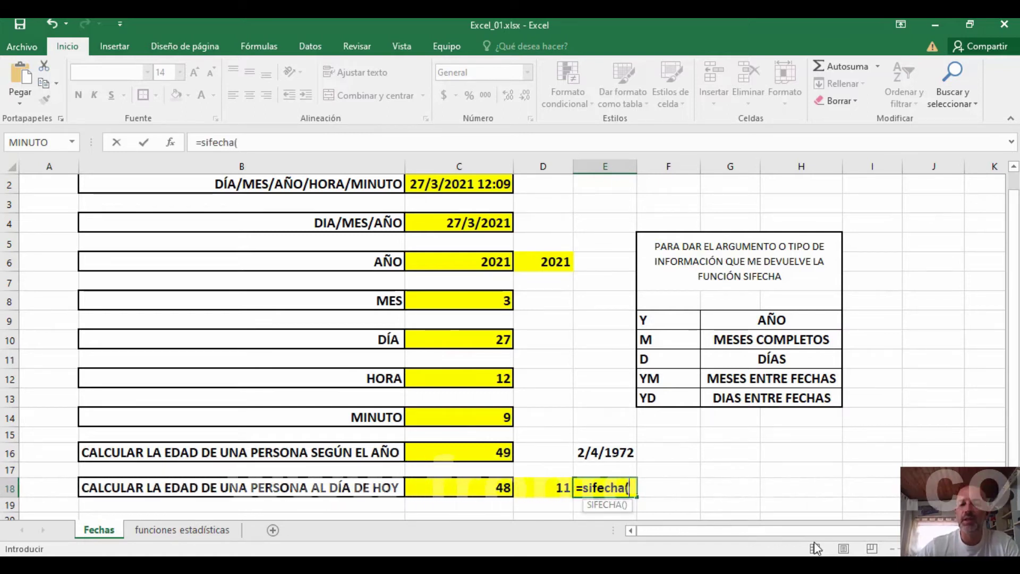
{"action": "left_click", "coordinate": [610, 456]}
{"action": "type", "text": ";"}
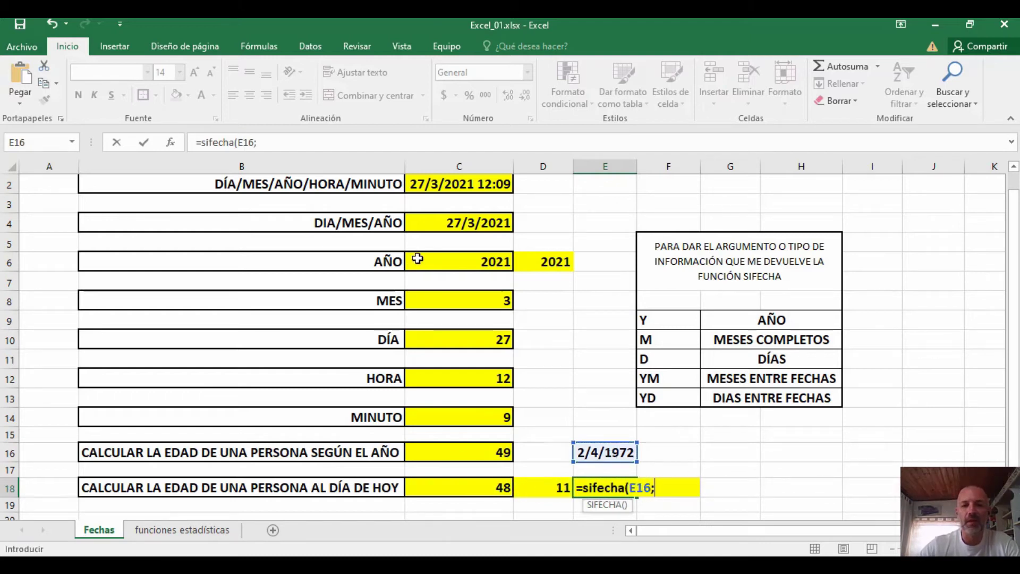
{"action": "left_click", "coordinate": [439, 225]}
{"action": "type", "text": ";"}
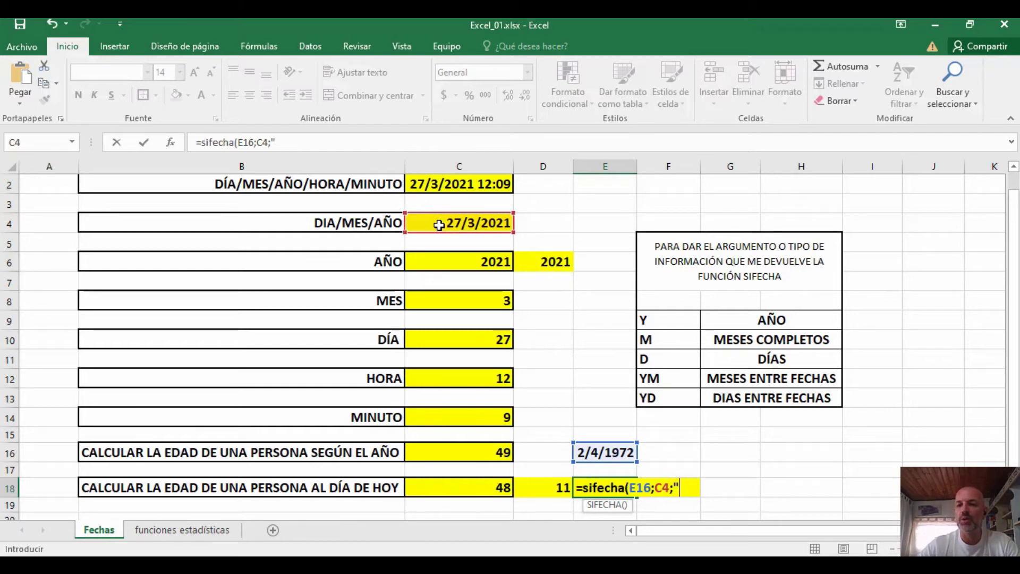
{"action": "type", "text": "\"yd"}
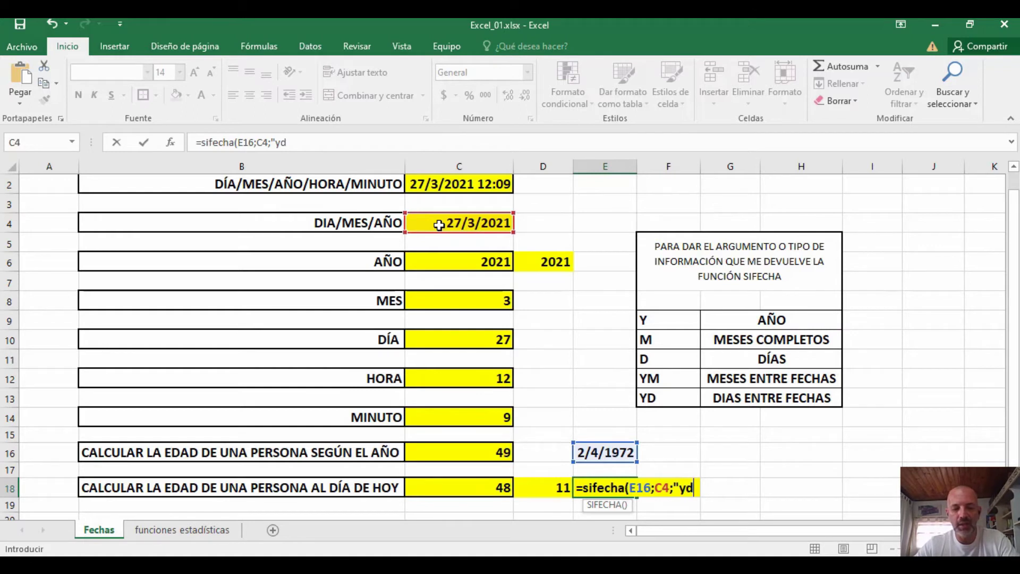
{"action": "type", "text": "\")"}
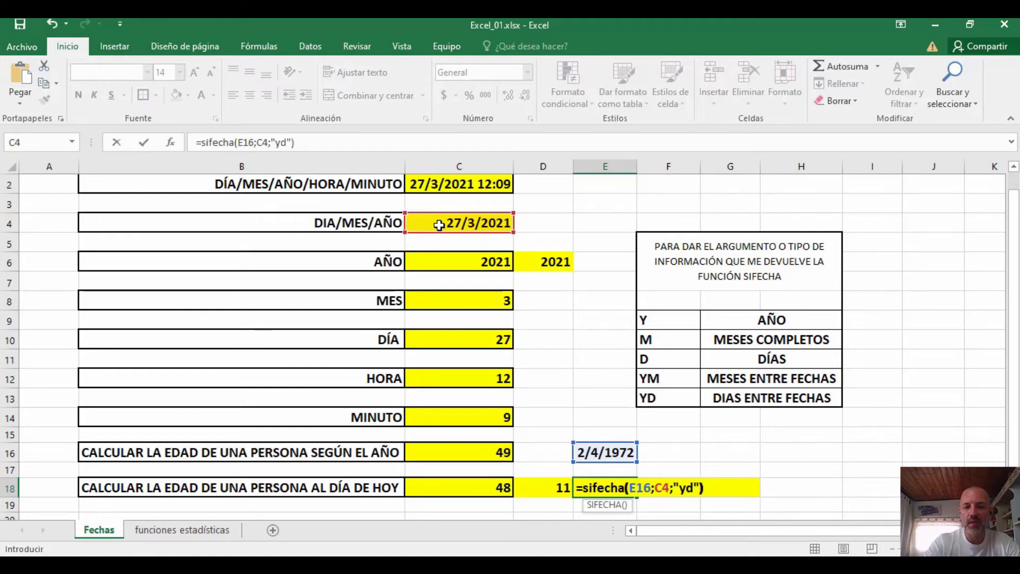
{"action": "key", "text": "Return"}
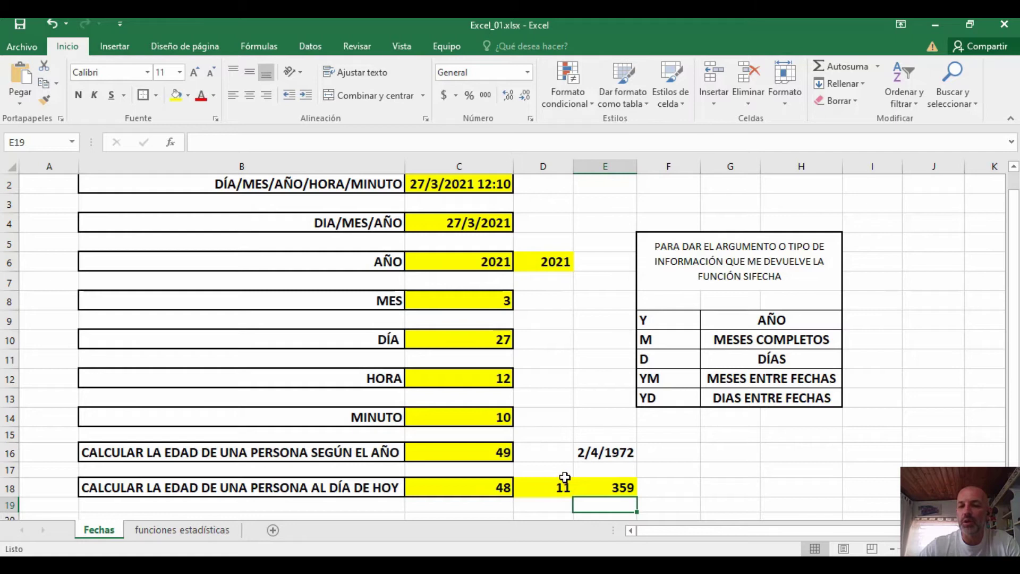
Review the formulas in cell E18 and in the current date and time cell C2.
{"action": "left_click", "coordinate": [621, 487]}
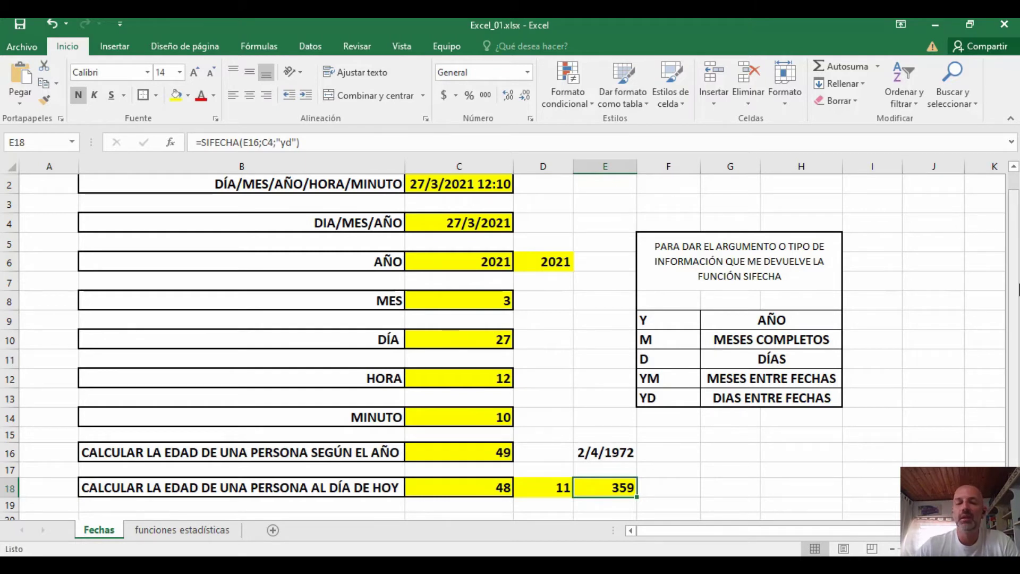
{"action": "scroll", "coordinate": [586, 296], "scroll_direction": "up", "scroll_amount": 1}
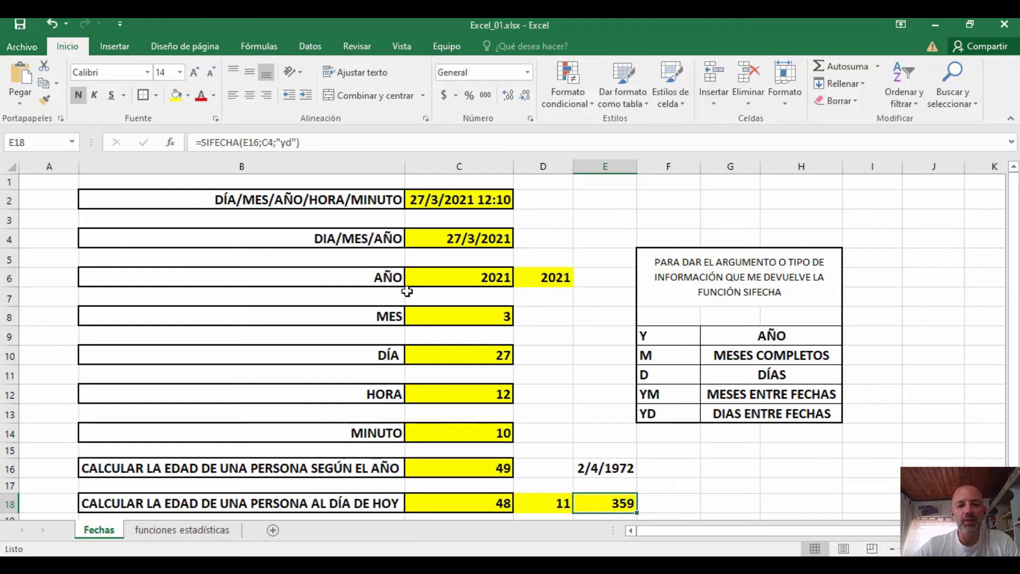
{"action": "left_click", "coordinate": [469, 202]}
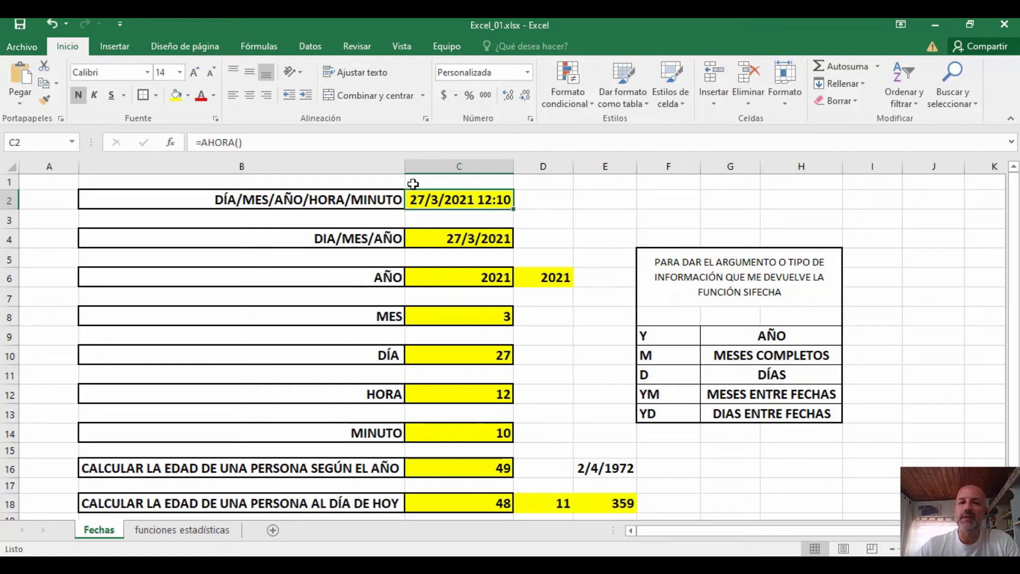
Review the formulas for the current date in C4 and the year in C6 and D6.
{"action": "left_click", "coordinate": [493, 237]}
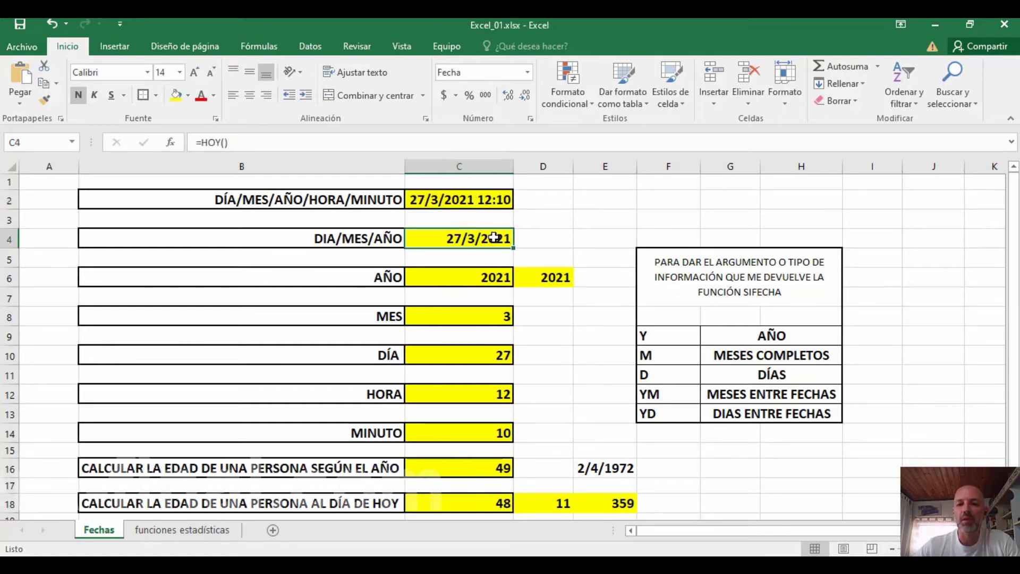
{"action": "left_click", "coordinate": [474, 272]}
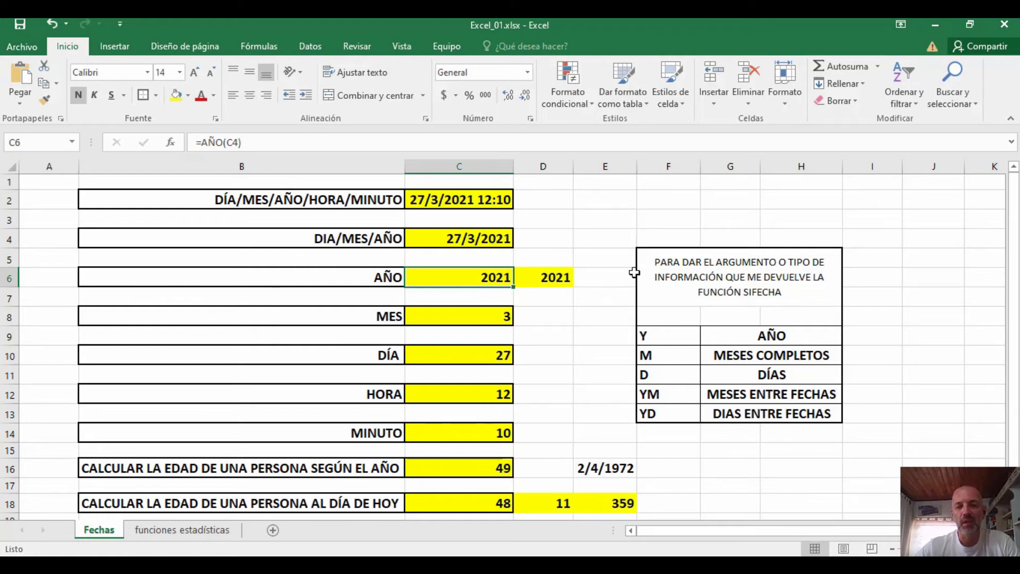
{"action": "left_click", "coordinate": [552, 277]}
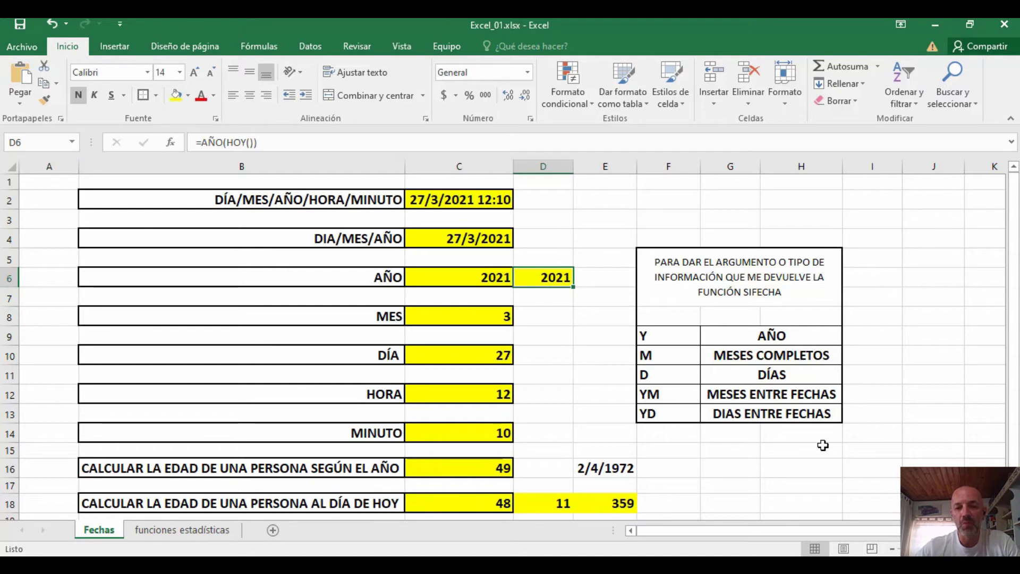
Enter the formula =año(E16) in cell F16 to extract the year from the birth date.
{"action": "left_click", "coordinate": [643, 461]}
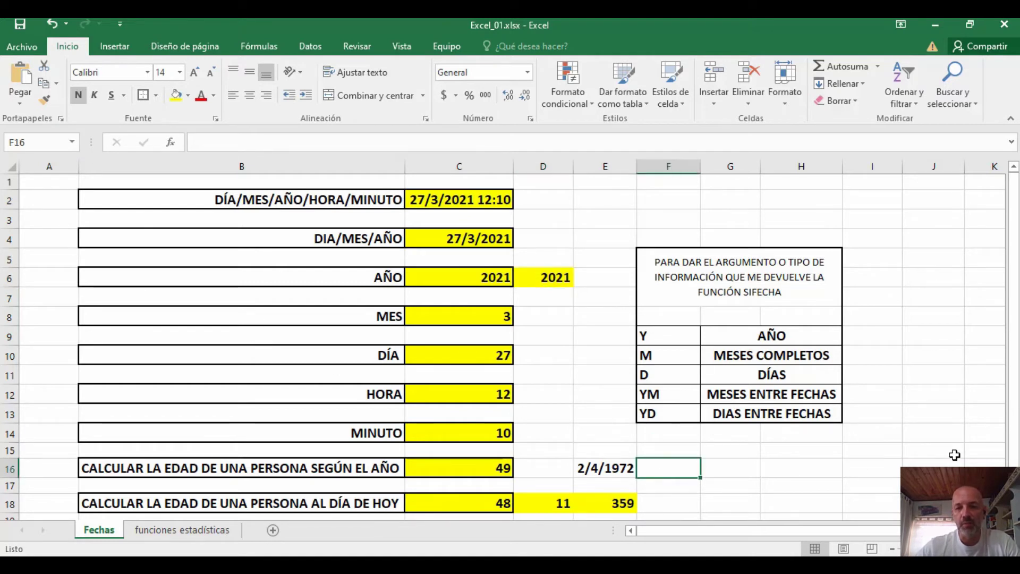
{"action": "type", "text": "=año("}
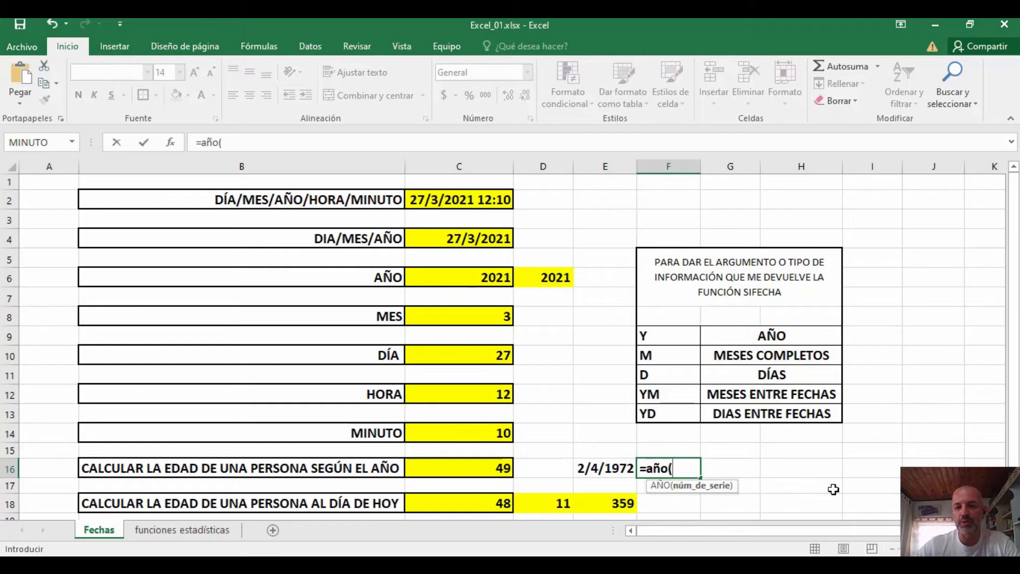
{"action": "left_click", "coordinate": [605, 471]}
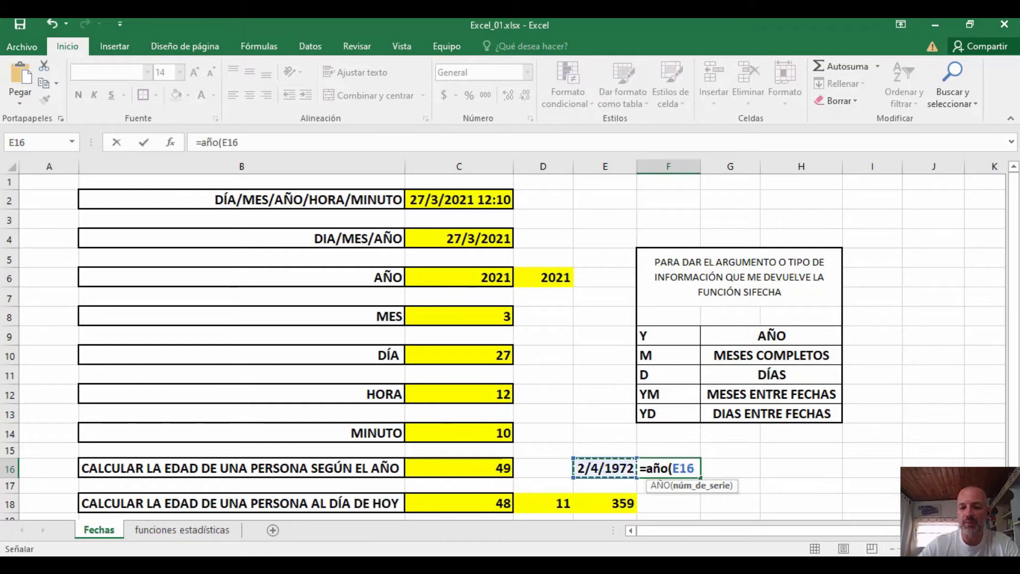
{"action": "type", "text": ")"}
{"action": "key", "text": "Return"}
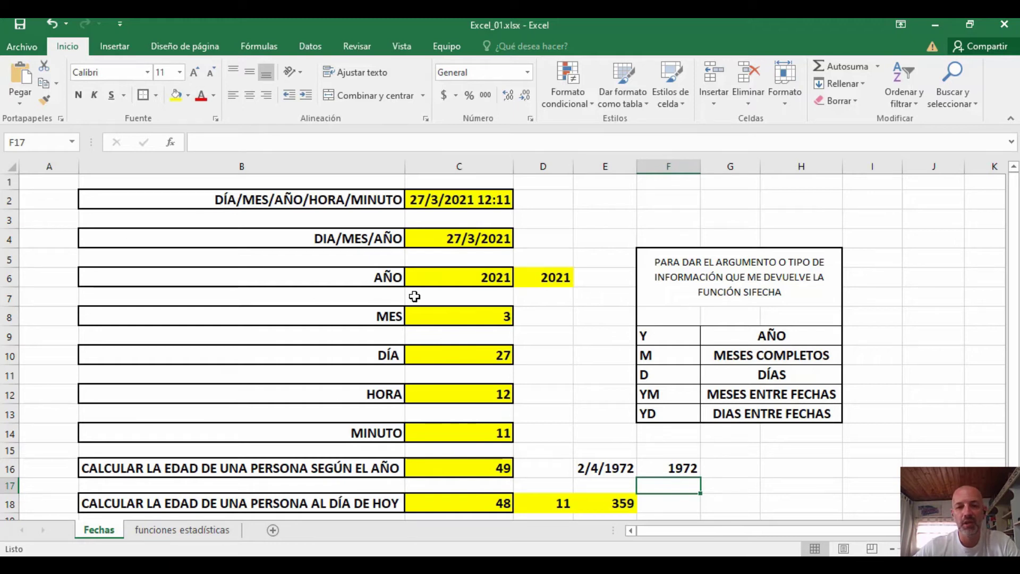
Review the formulas for the month, day, hour, minute and both age calculations in column C, from C8 to C18.
{"action": "left_click", "coordinate": [464, 312]}
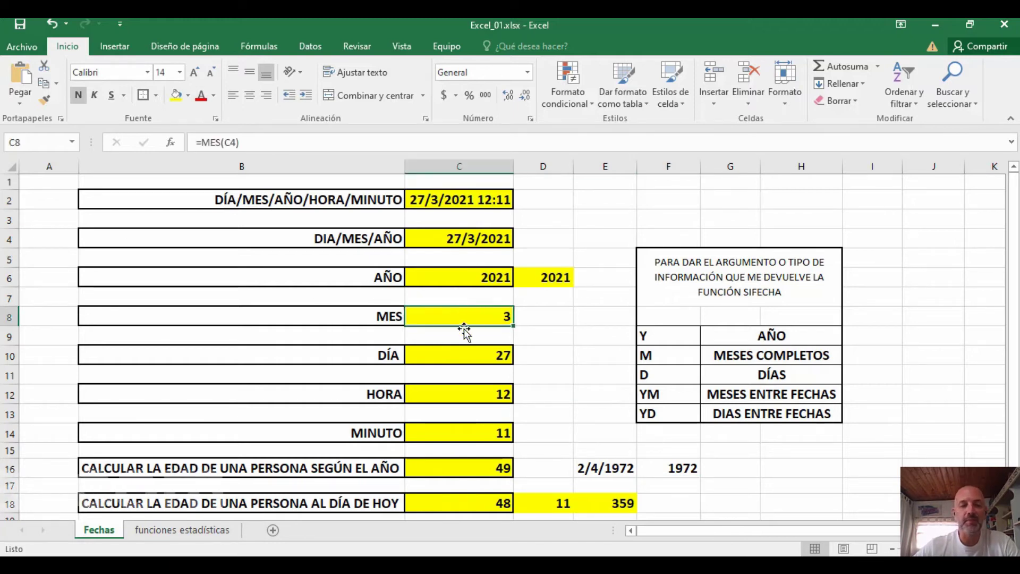
{"action": "left_click", "coordinate": [464, 352]}
{"action": "left_click", "coordinate": [463, 392]}
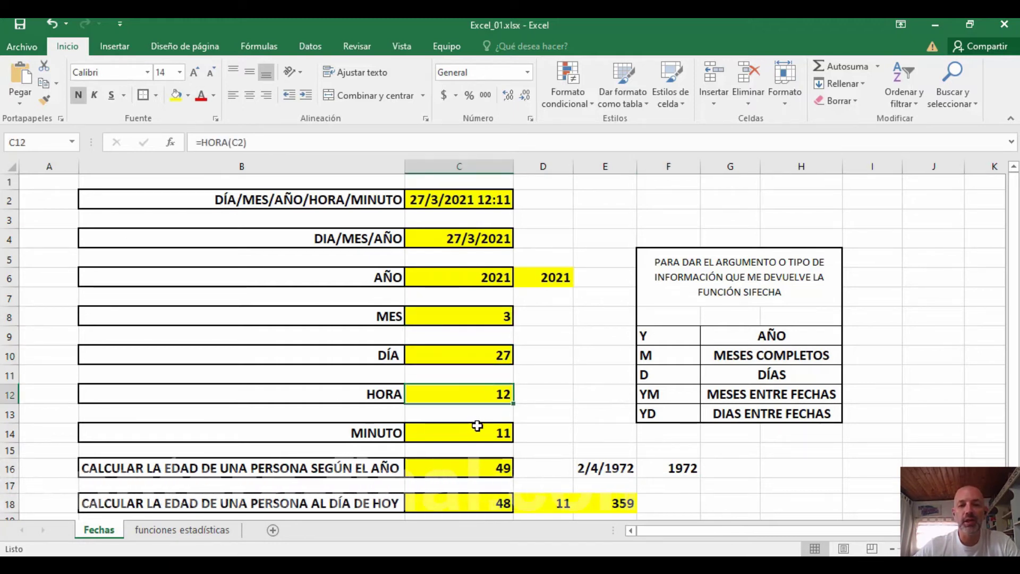
{"action": "left_click", "coordinate": [464, 431]}
{"action": "left_click", "coordinate": [467, 468]}
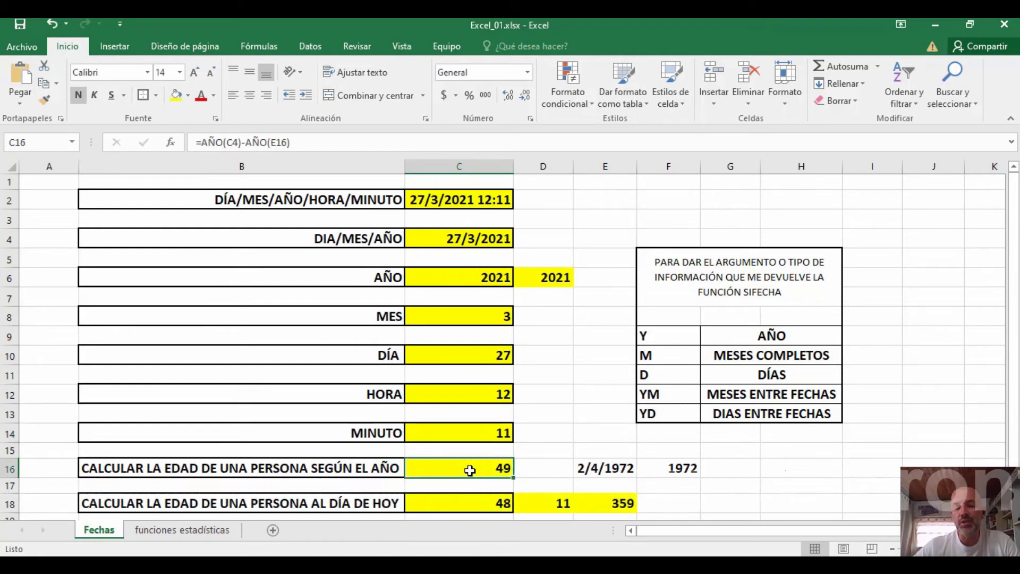
{"action": "left_click", "coordinate": [476, 496]}
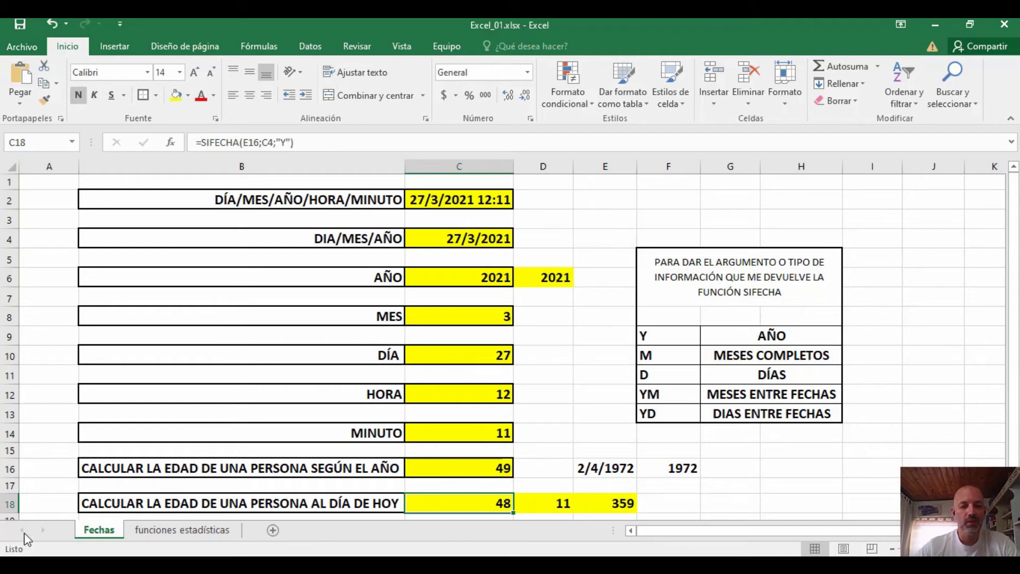
Open the funciones estadísticas sheet and review the counting and summing task labels from F2 to F10.
{"action": "left_click", "coordinate": [161, 530]}
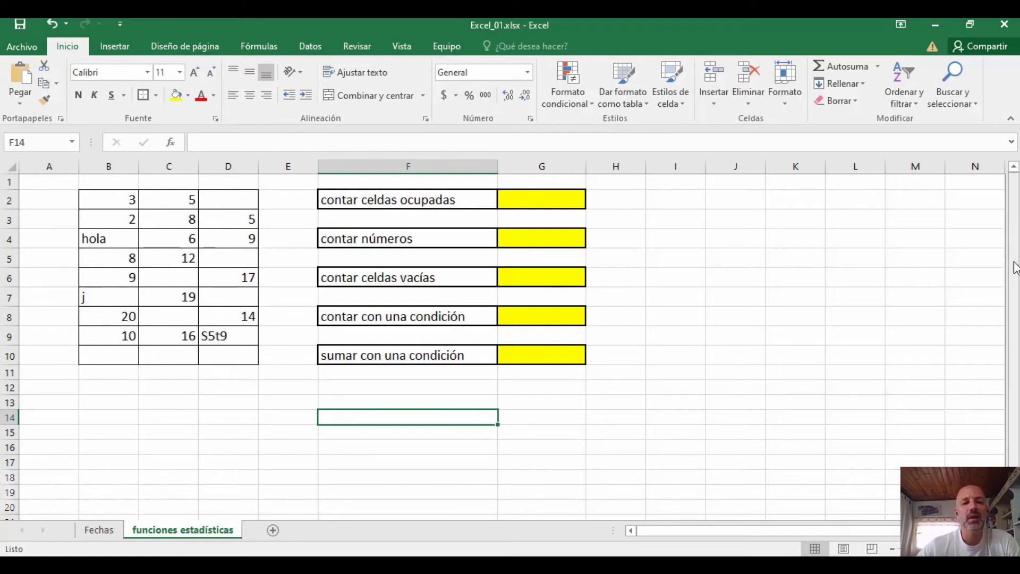
{"action": "left_click", "coordinate": [362, 200]}
{"action": "left_click", "coordinate": [372, 237]}
{"action": "left_click", "coordinate": [398, 279]}
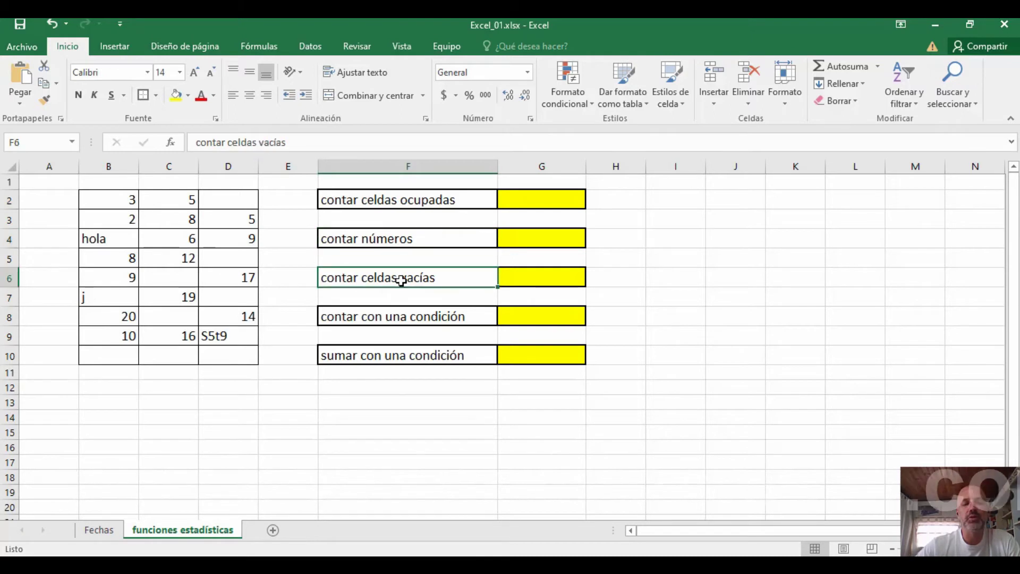
{"action": "left_click", "coordinate": [423, 316]}
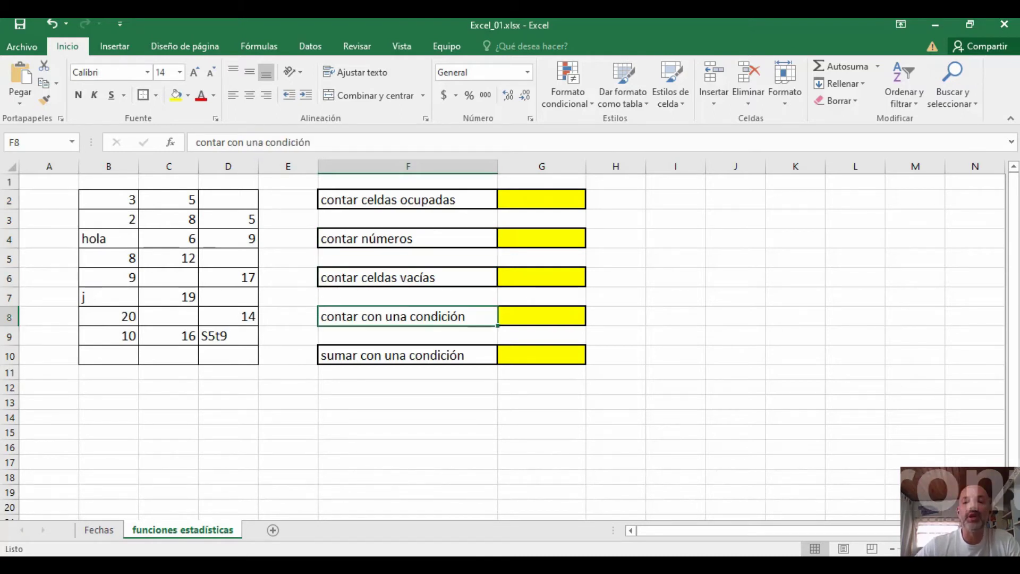
{"action": "left_click", "coordinate": [434, 353]}
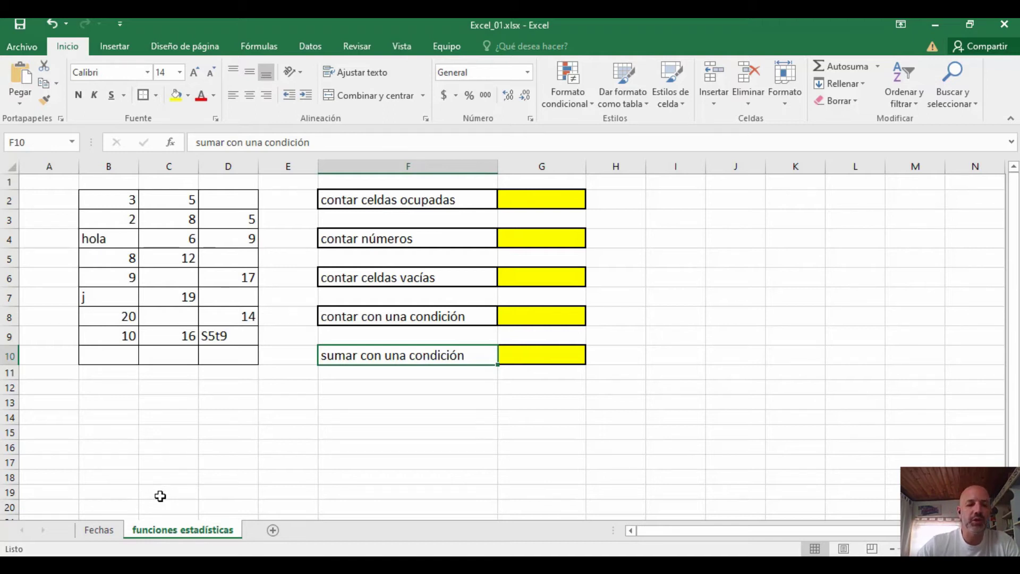
Insert the HOY function from the Fecha y hora category into cell D4 of the Fechas sheet.
{"action": "left_click", "coordinate": [103, 531]}
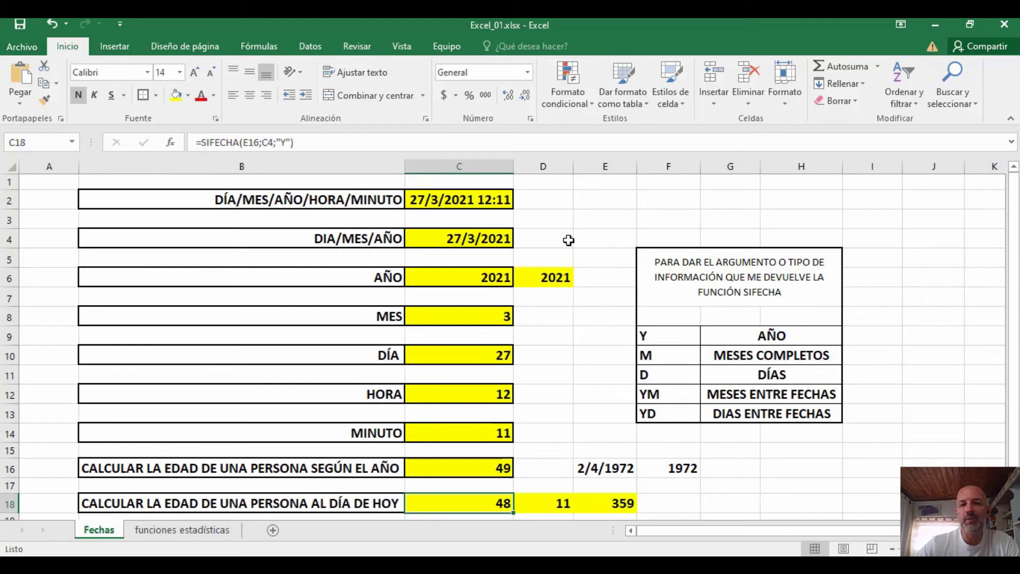
{"action": "left_click", "coordinate": [562, 240]}
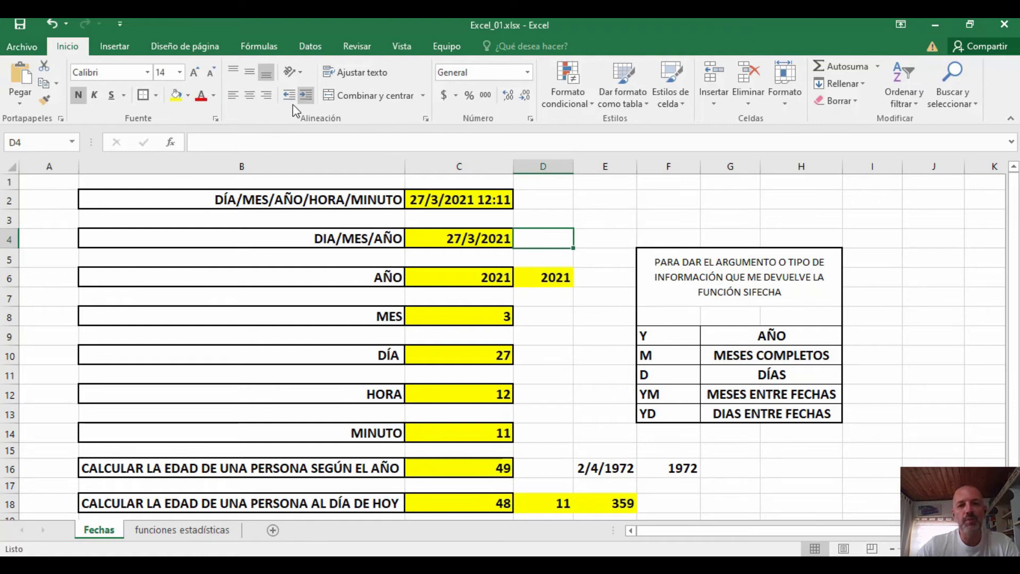
{"action": "left_click", "coordinate": [174, 144]}
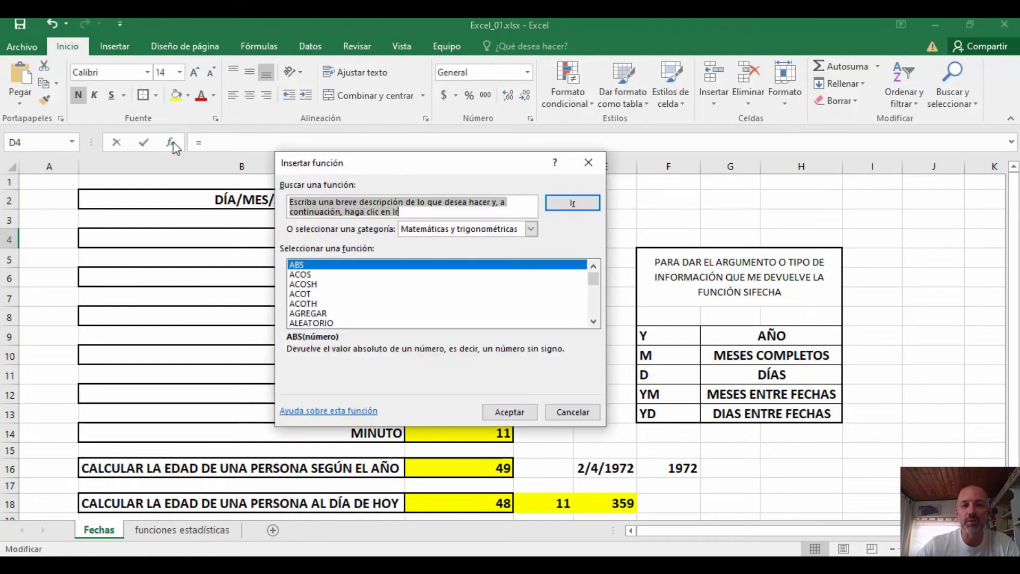
{"action": "left_click", "coordinate": [532, 229]}
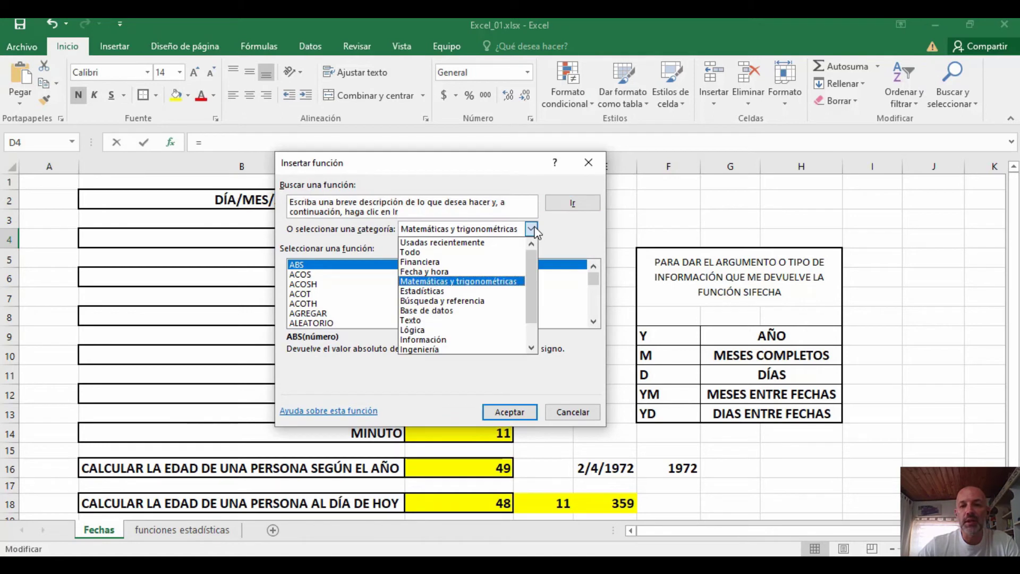
{"action": "left_click", "coordinate": [494, 271]}
{"action": "left_click_drag", "start_coordinate": [407, 170], "coordinate": [205, 275]}
{"action": "scroll", "coordinate": [183, 408], "scroll_direction": "down", "scroll_amount": 4}
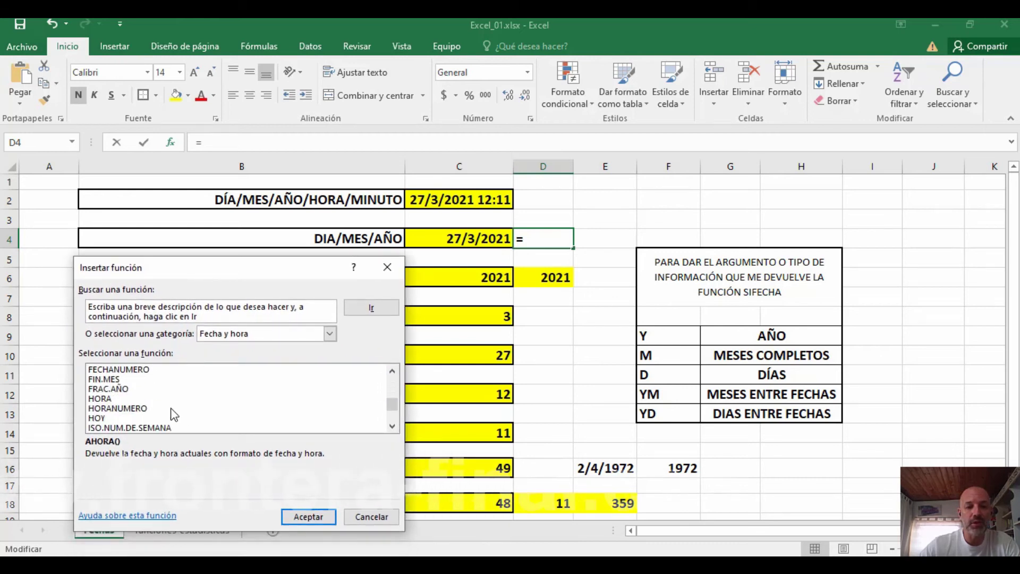
{"action": "left_click", "coordinate": [176, 419]}
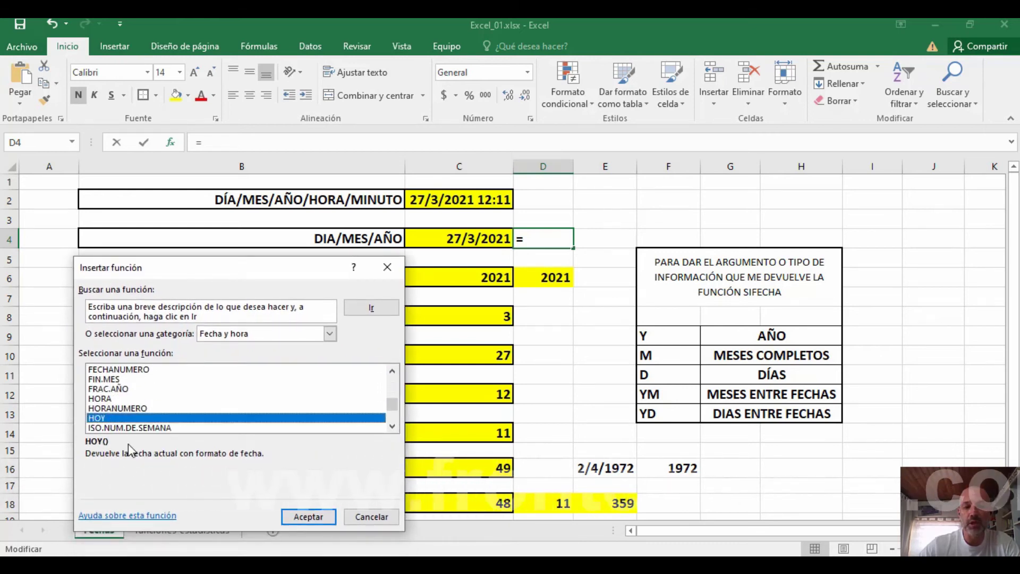
{"action": "left_click", "coordinate": [292, 514]}
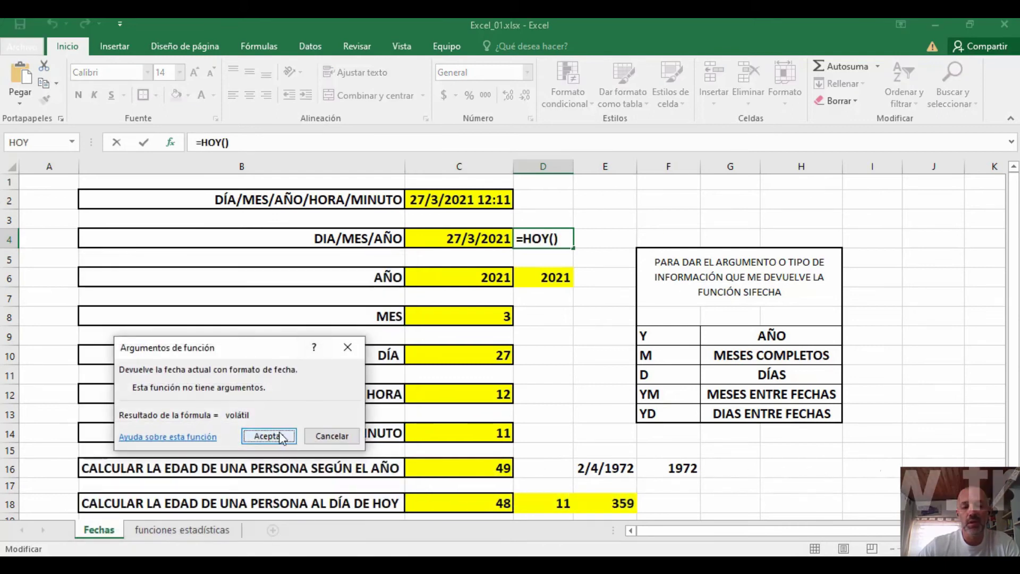
{"action": "left_click", "coordinate": [282, 437]}
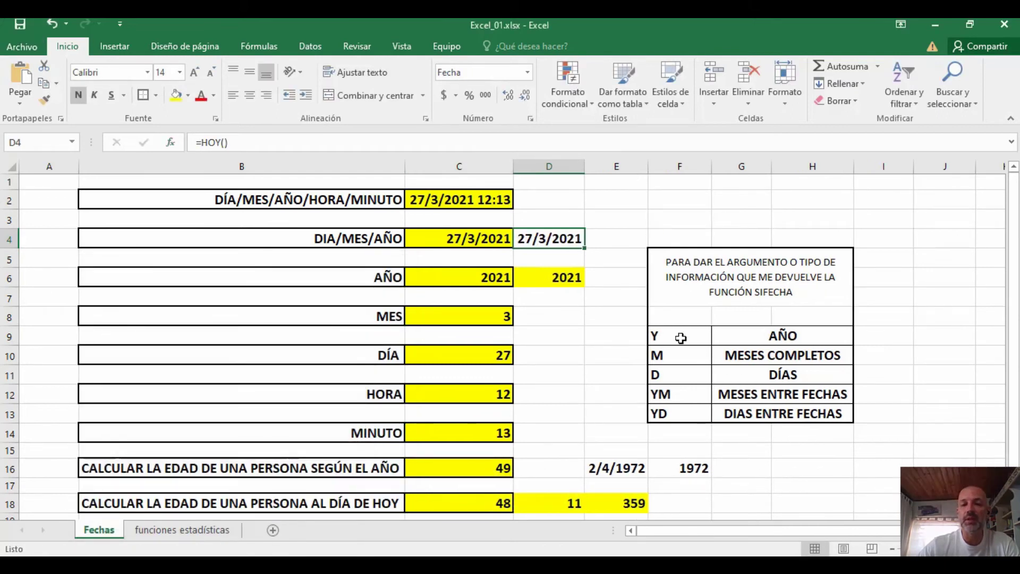
Insert the MES function into cell D8 with hoy() as its Núm_de_serie argument.
{"action": "left_click", "coordinate": [529, 319]}
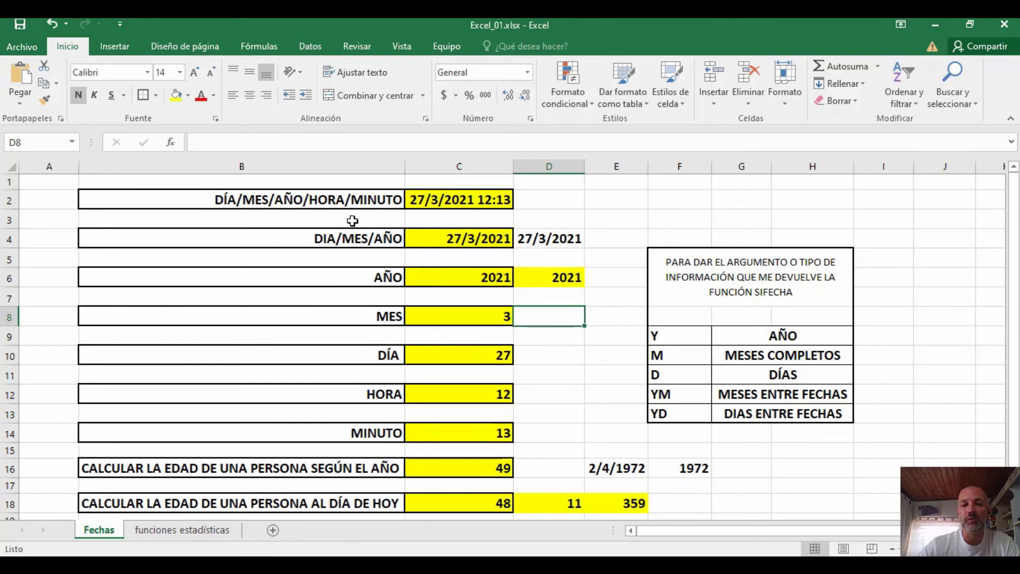
{"action": "left_click", "coordinate": [171, 143]}
{"action": "scroll", "coordinate": [125, 409], "scroll_direction": "down", "scroll_amount": 4}
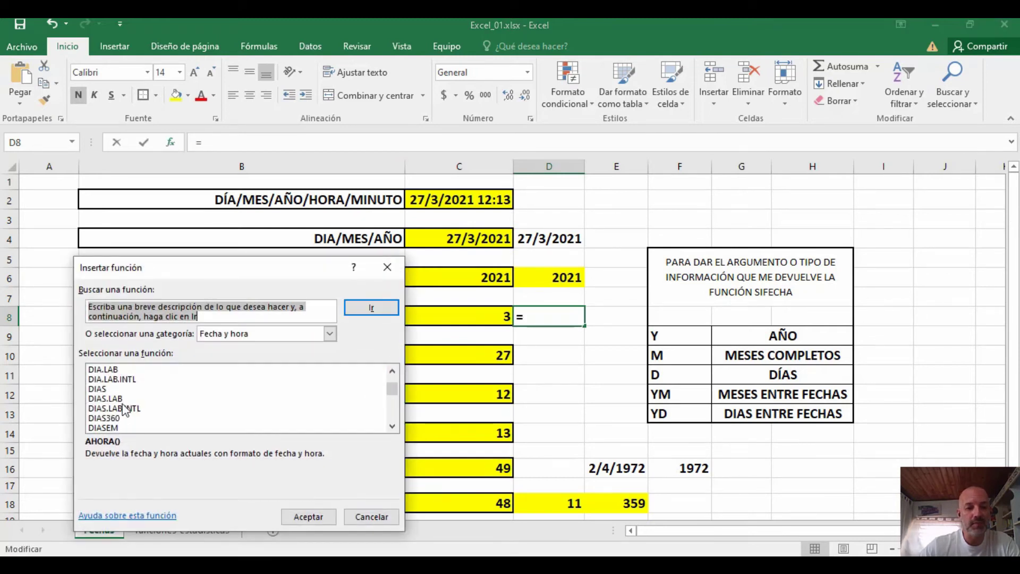
{"action": "scroll", "coordinate": [124, 406], "scroll_direction": "down", "scroll_amount": 2}
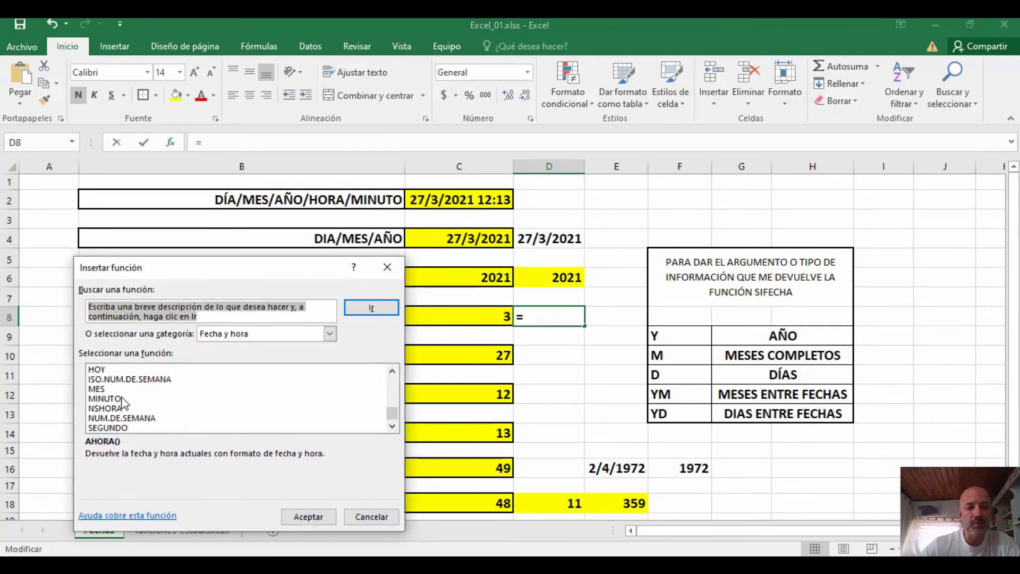
{"action": "left_click", "coordinate": [122, 391]}
{"action": "left_click", "coordinate": [298, 517]}
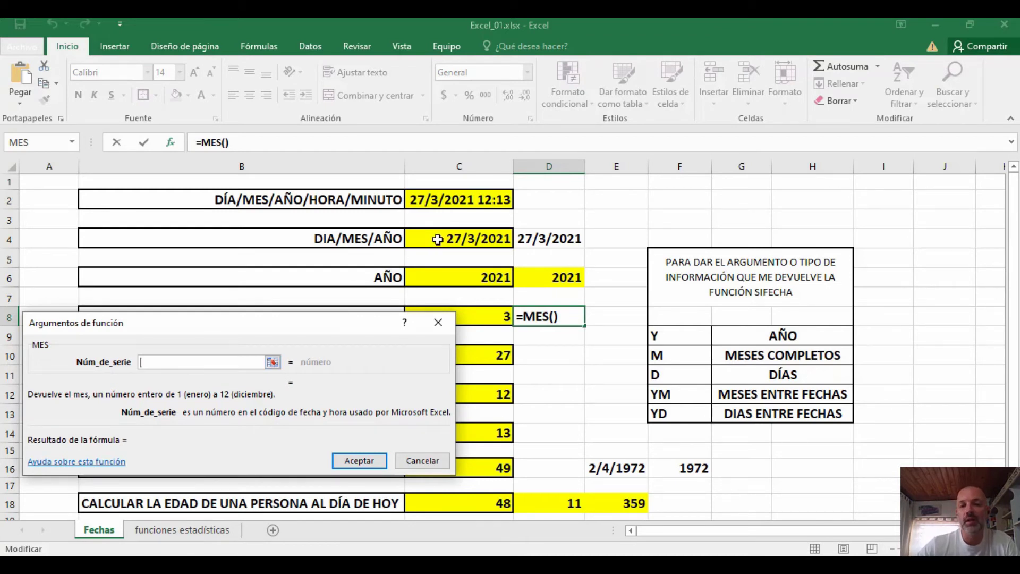
{"action": "type", "text": "hoy()"}
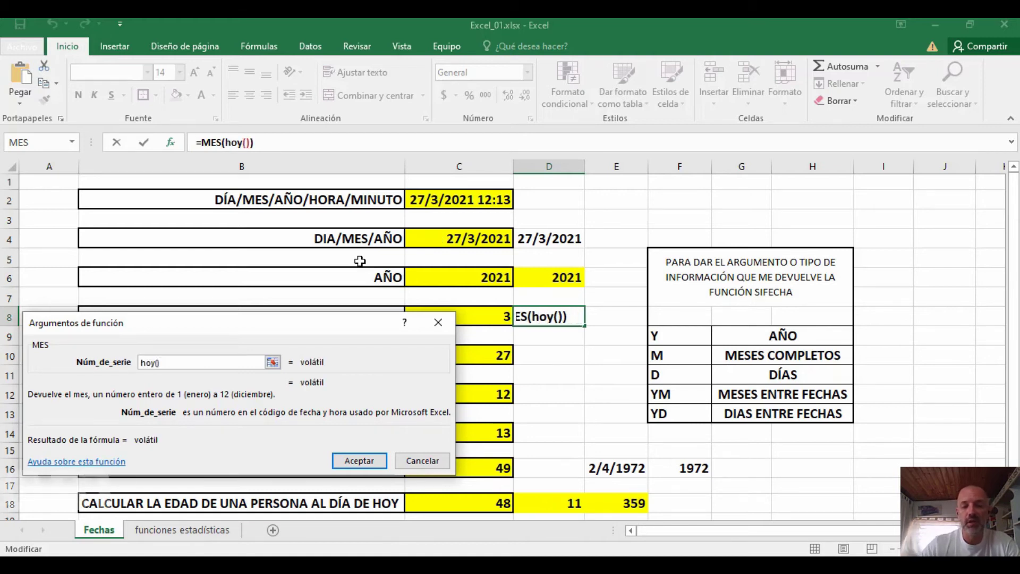
{"action": "key", "text": "Return"}
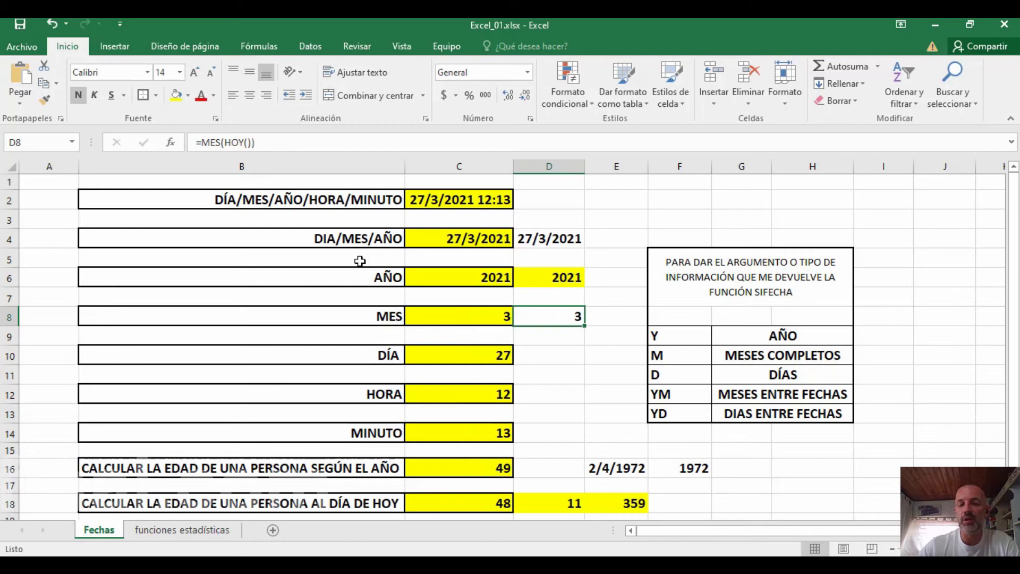
Start inserting a function in cell G2 of the funciones estadísticas sheet, choosing the Estadísticas category.
{"action": "left_click", "coordinate": [181, 531]}
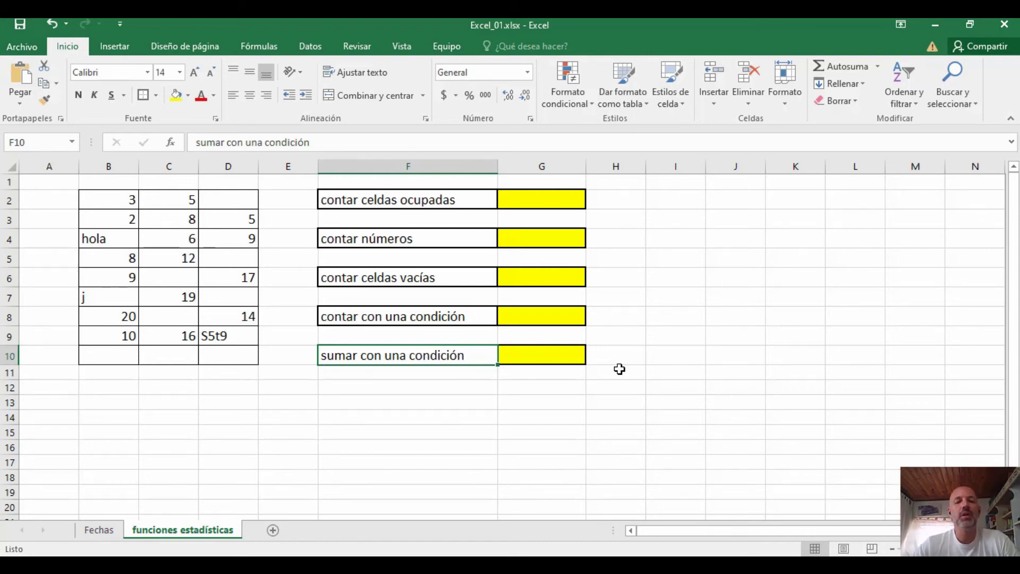
{"action": "left_click", "coordinate": [539, 205]}
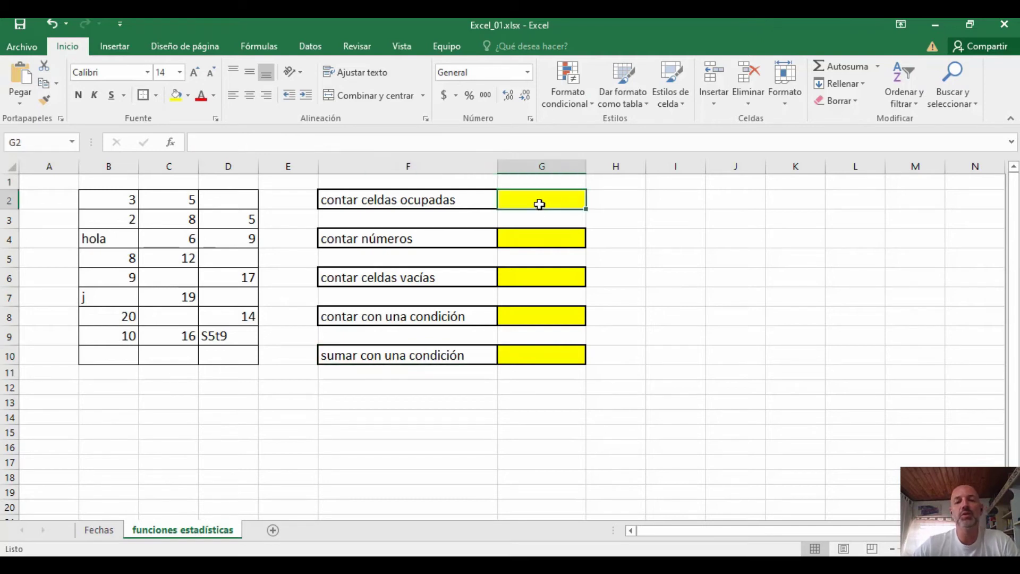
{"action": "left_click", "coordinate": [173, 143]}
{"action": "left_click_drag", "start_coordinate": [151, 270], "coordinate": [700, 131]}
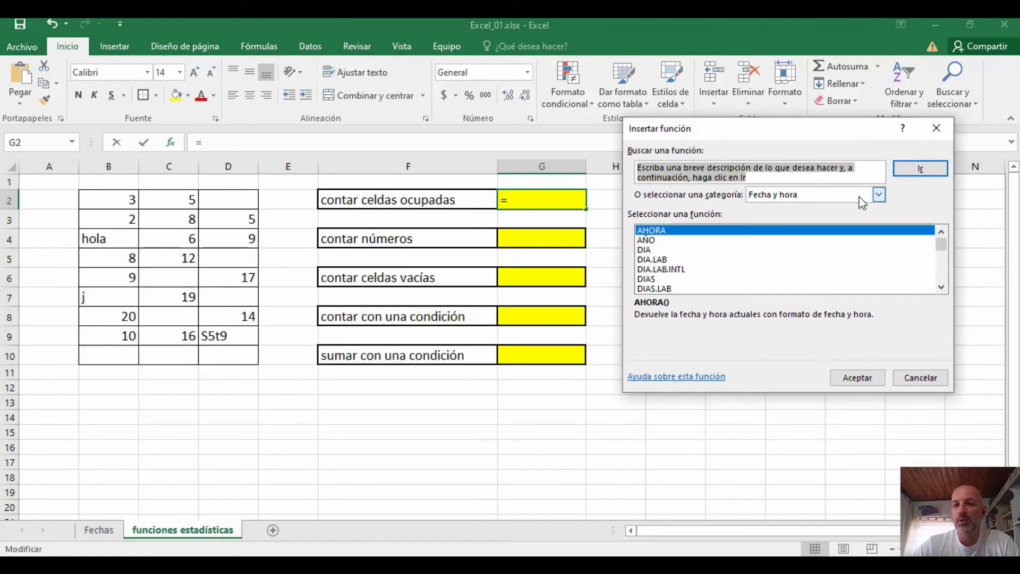
{"action": "left_click", "coordinate": [879, 196]}
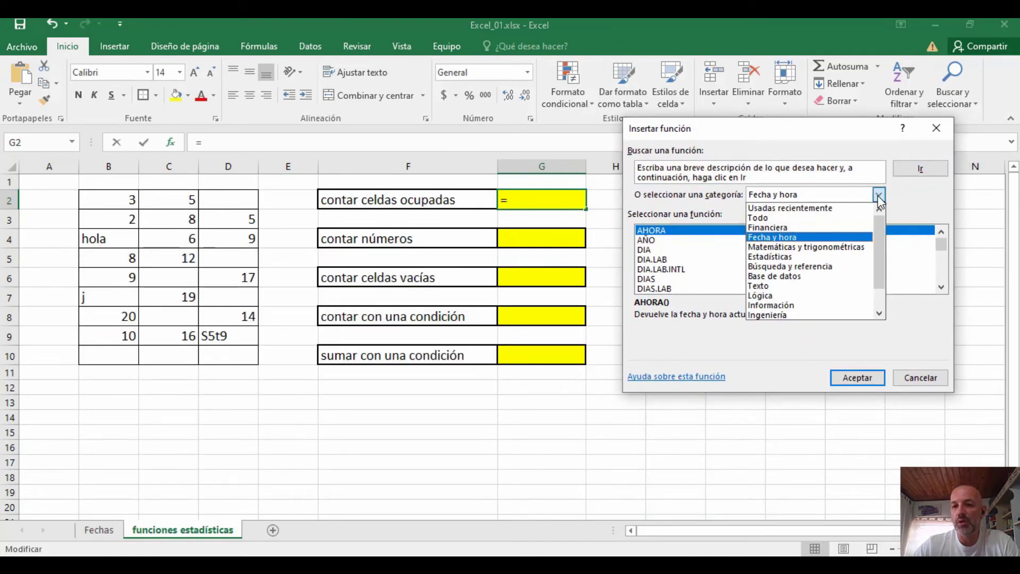
{"action": "left_click", "coordinate": [852, 257]}
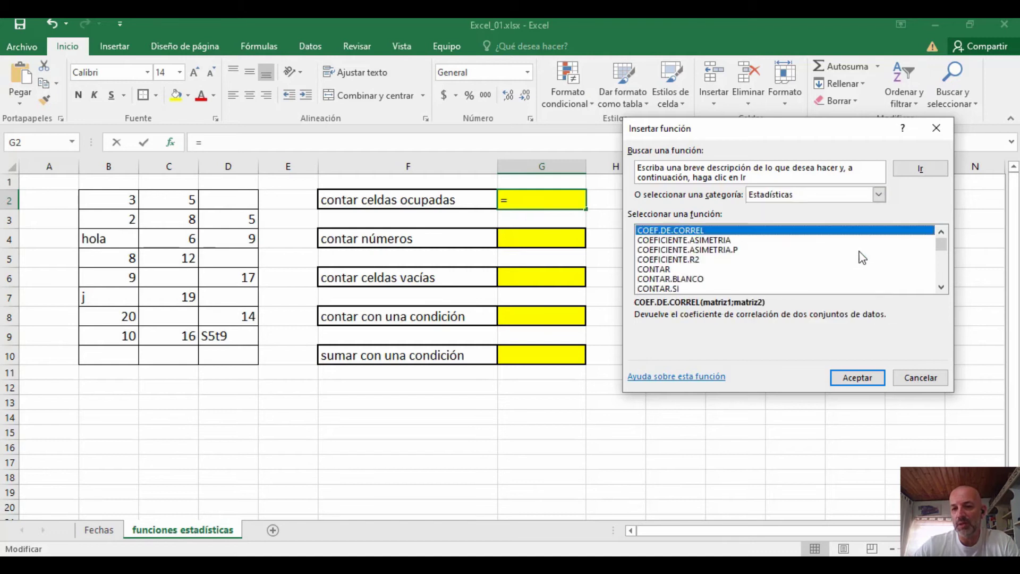
Browse the function list under the Todo category, and return to the Estadísticas category.
{"action": "left_click", "coordinate": [878, 194]}
{"action": "left_click", "coordinate": [864, 220]}
{"action": "scroll", "coordinate": [854, 262], "scroll_direction": "down", "scroll_amount": 4}
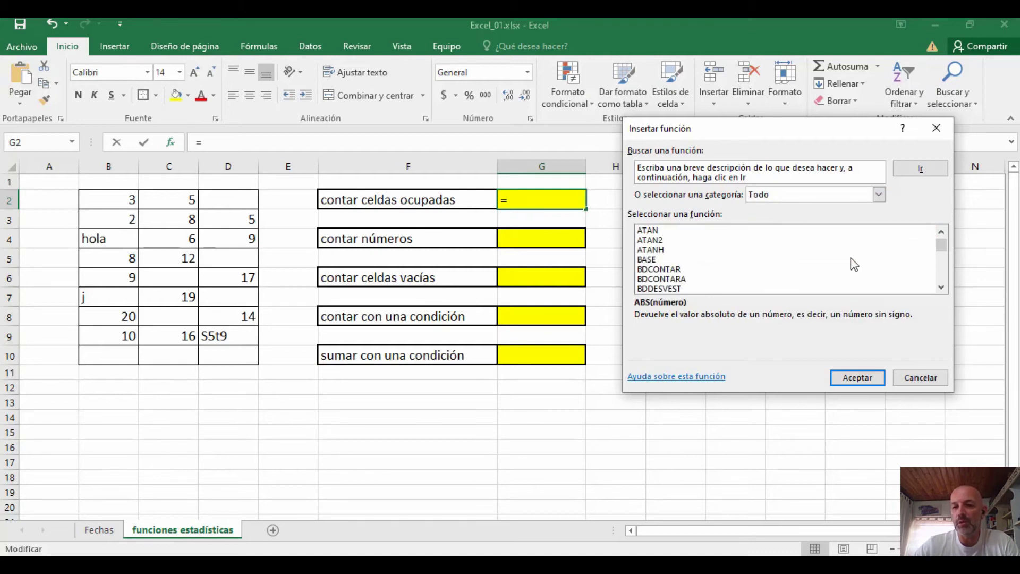
{"action": "scroll", "coordinate": [854, 265], "scroll_direction": "up", "scroll_amount": 4}
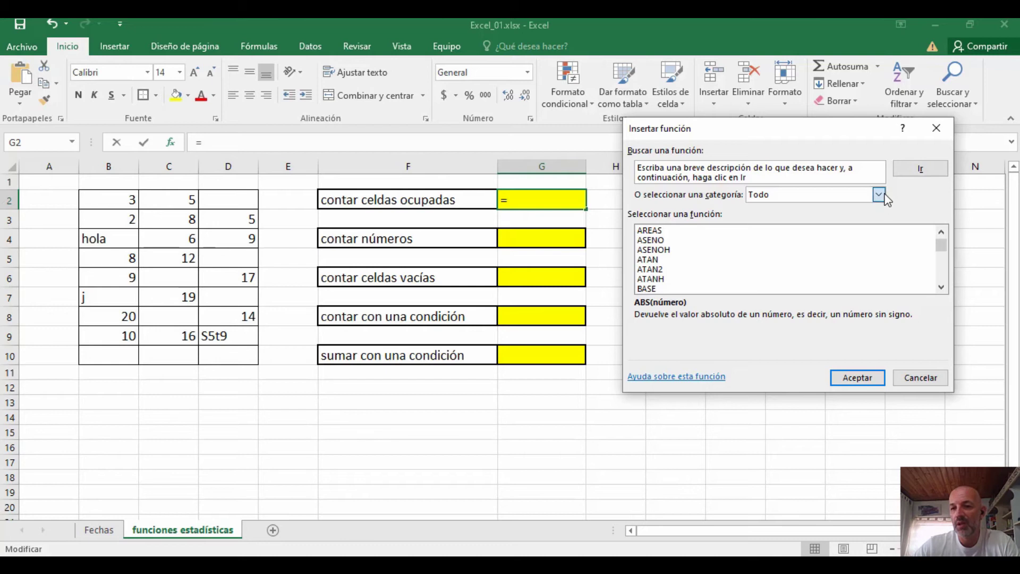
{"action": "left_click", "coordinate": [880, 194]}
{"action": "left_click", "coordinate": [845, 257]}
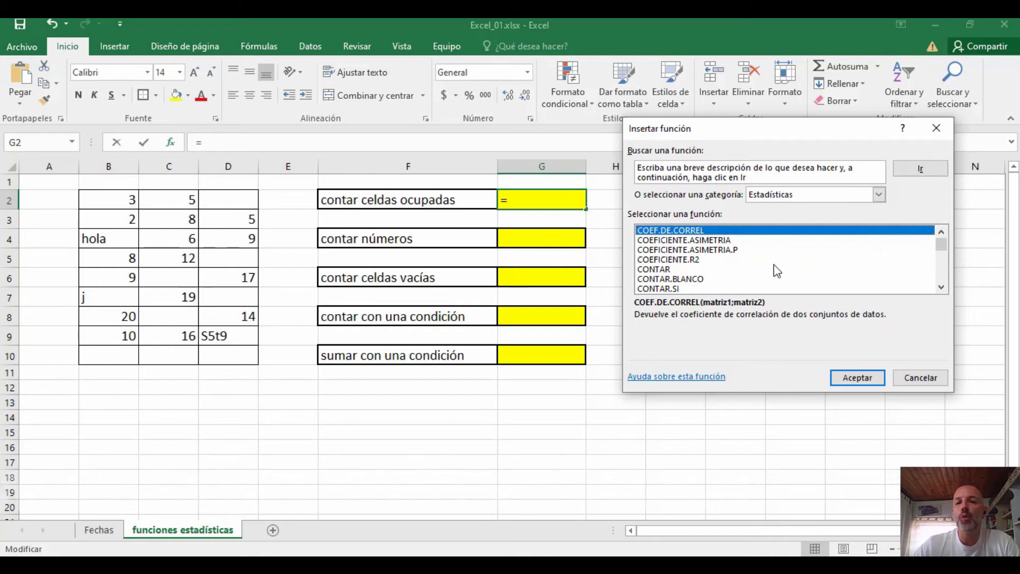
Insert the CONTARA function into cell G2 with the range B2:D10 as its Valor1 argument.
{"action": "scroll", "coordinate": [786, 277], "scroll_direction": "down", "scroll_amount": 1}
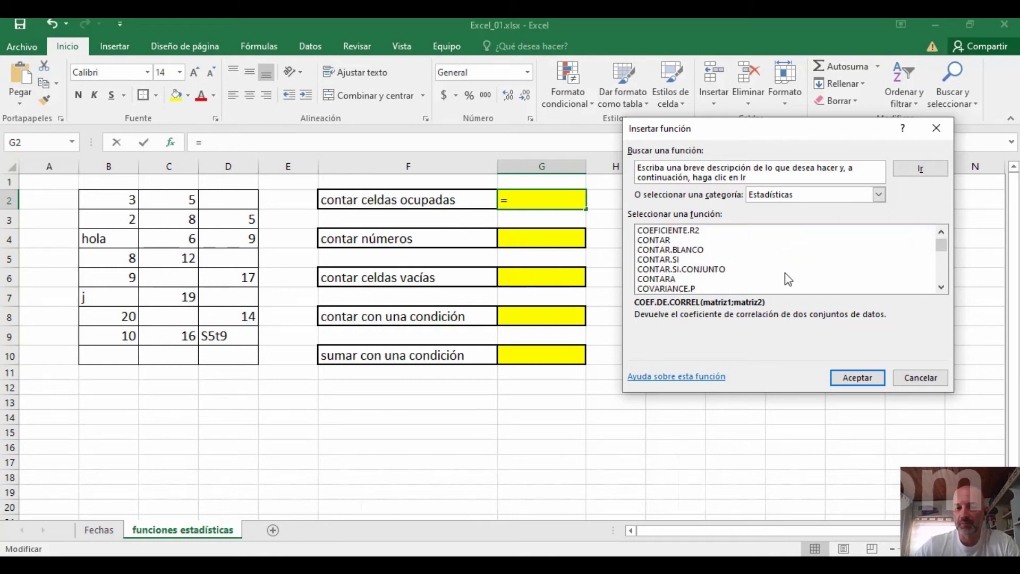
{"action": "left_click", "coordinate": [674, 279]}
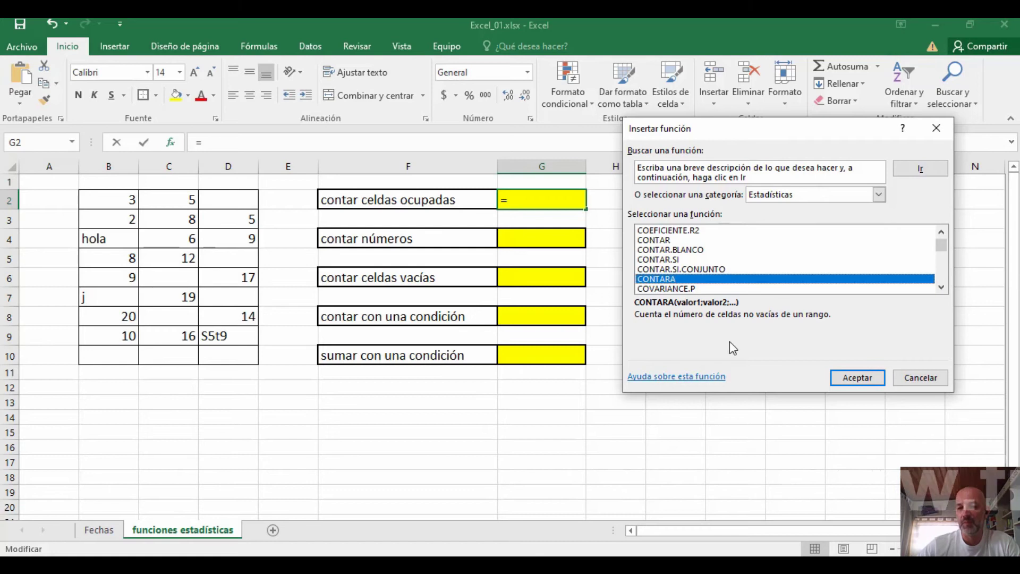
{"action": "left_click", "coordinate": [841, 378]}
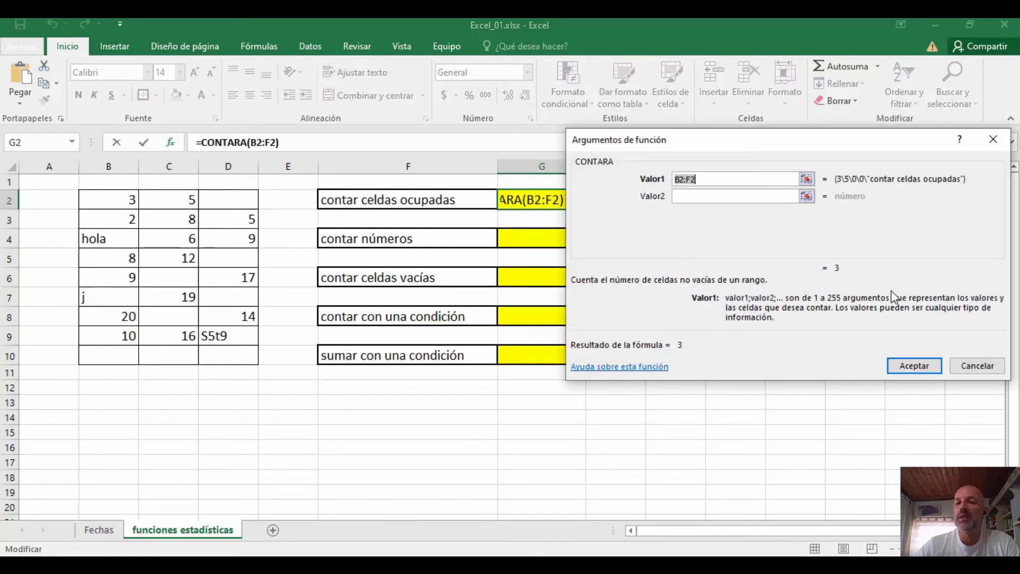
{"action": "left_click", "coordinate": [729, 183]}
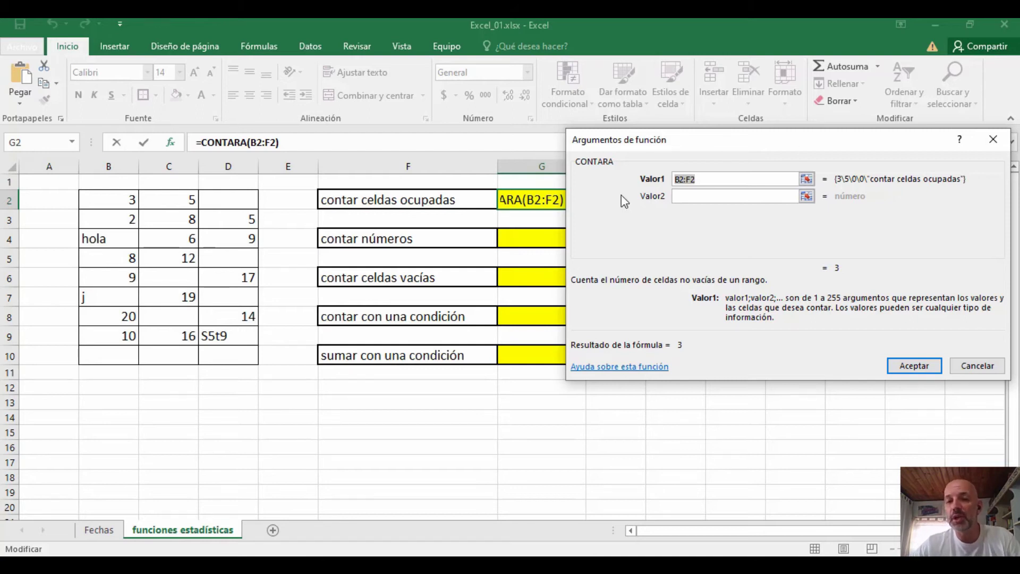
{"action": "left_click_drag", "start_coordinate": [86, 195], "coordinate": [224, 354]}
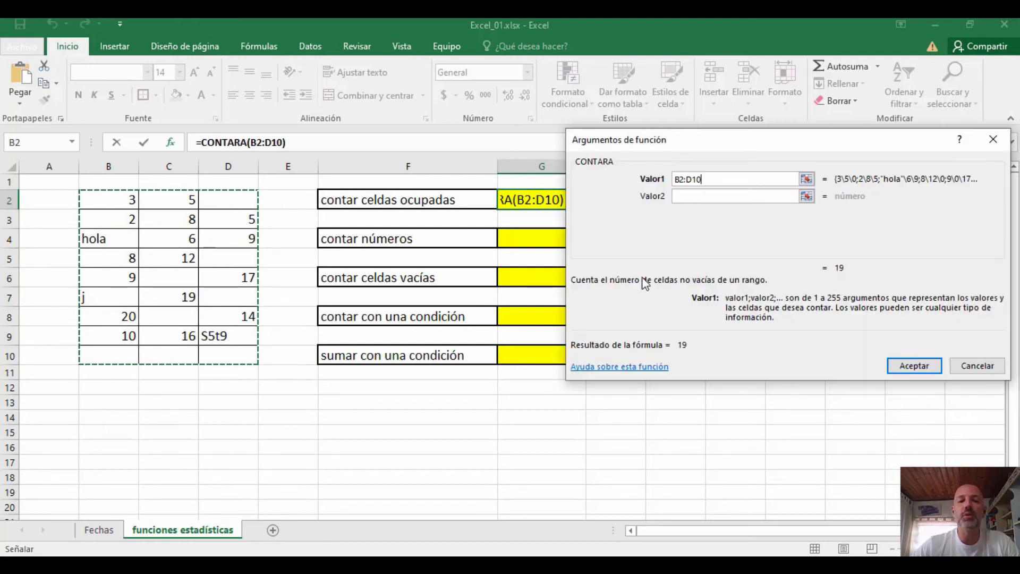
{"action": "left_click", "coordinate": [689, 198]}
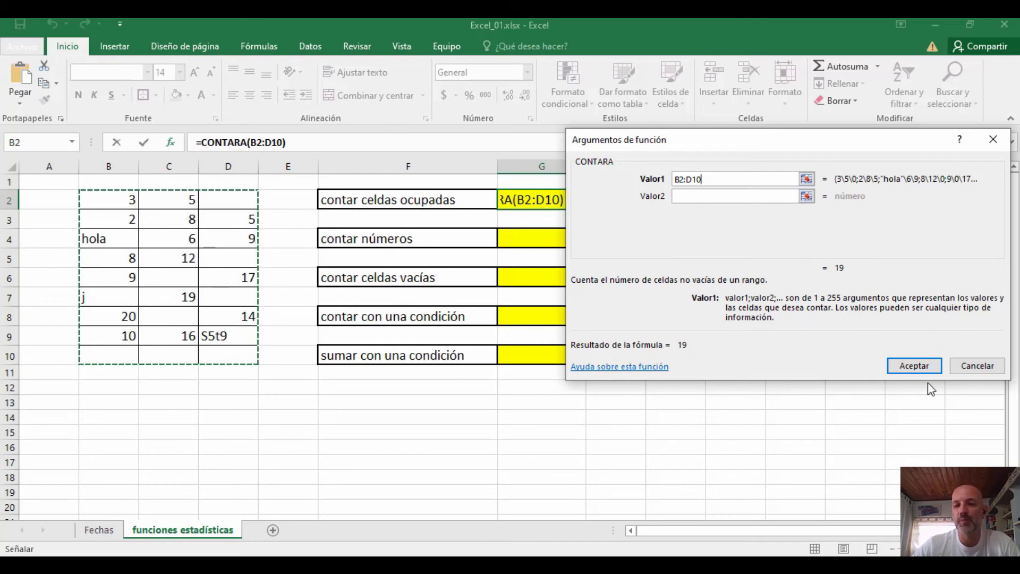
{"action": "left_click", "coordinate": [904, 371]}
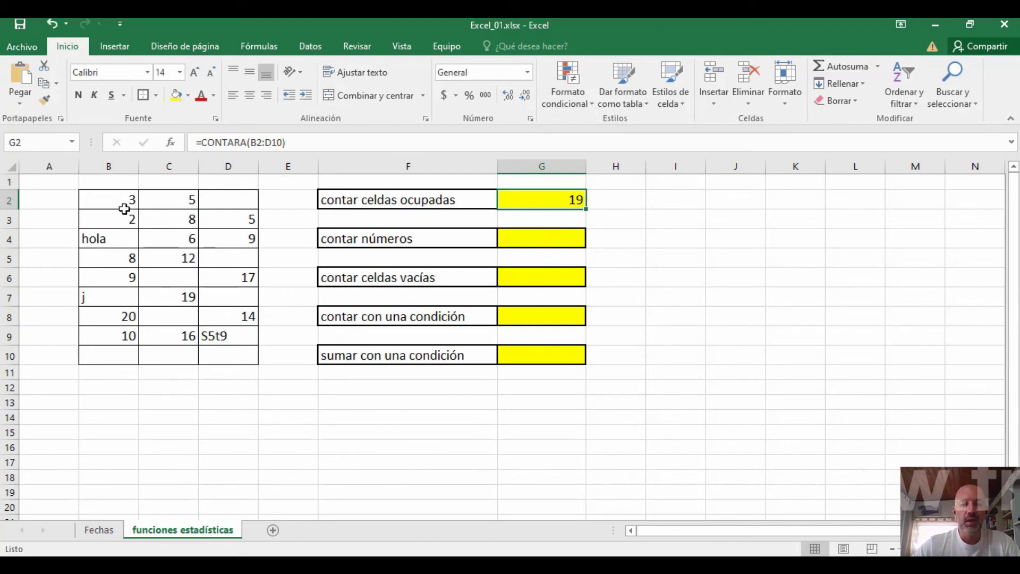
Clear the contents of cell C2 and enter 8 in cell D2 to test the occupied-cell count.
{"action": "left_click", "coordinate": [211, 202]}
{"action": "left_click", "coordinate": [182, 197]}
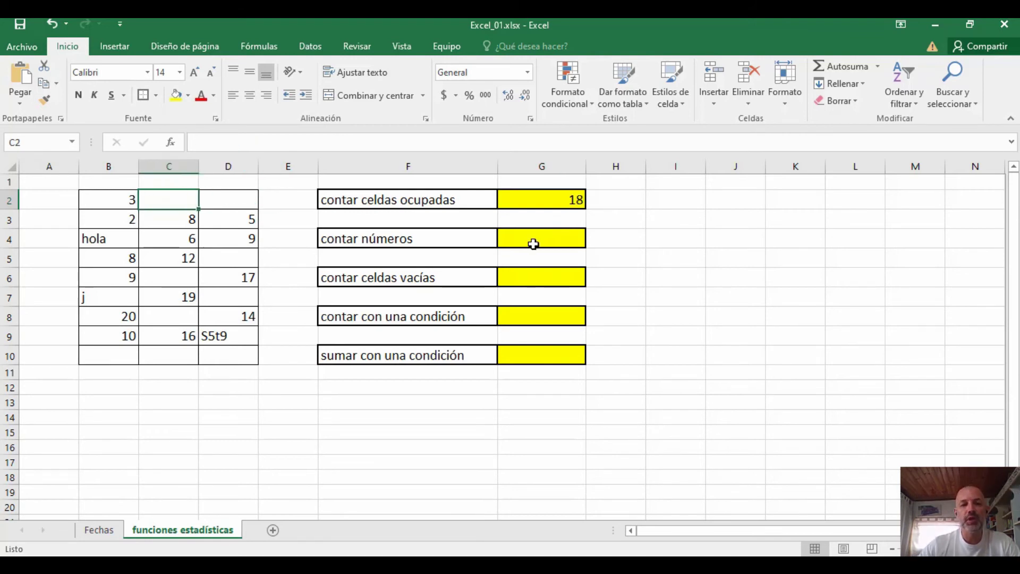
{"action": "key", "text": "Right"}
{"action": "key", "text": "Down"}
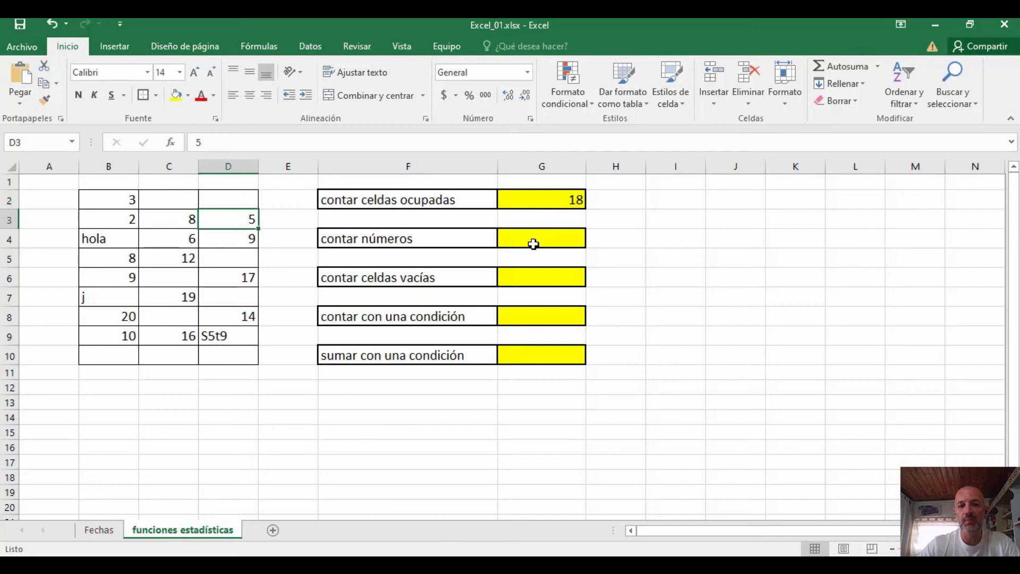
{"action": "left_click", "coordinate": [188, 202]}
{"action": "key", "text": "Up"}
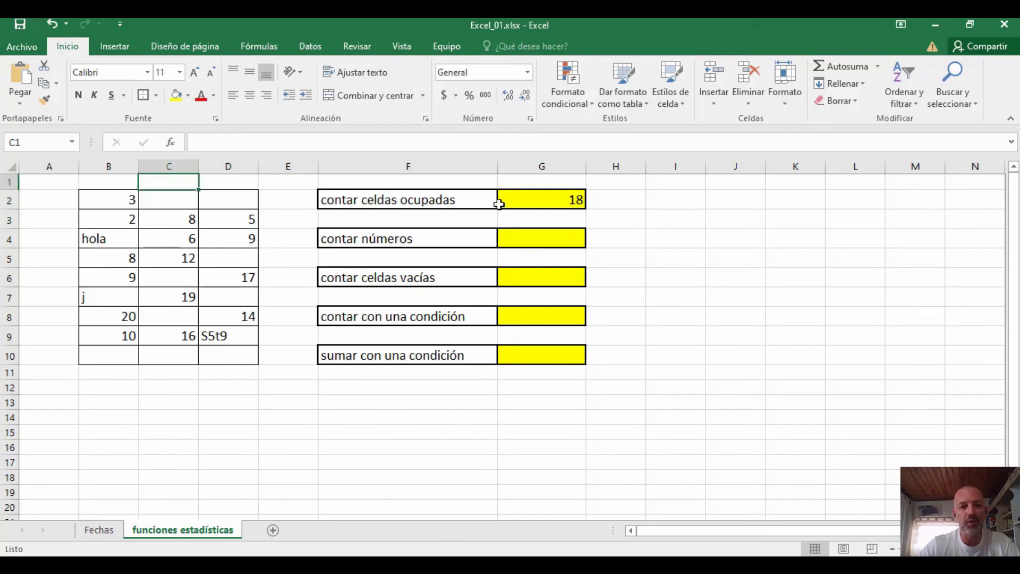
{"action": "left_click", "coordinate": [216, 200]}
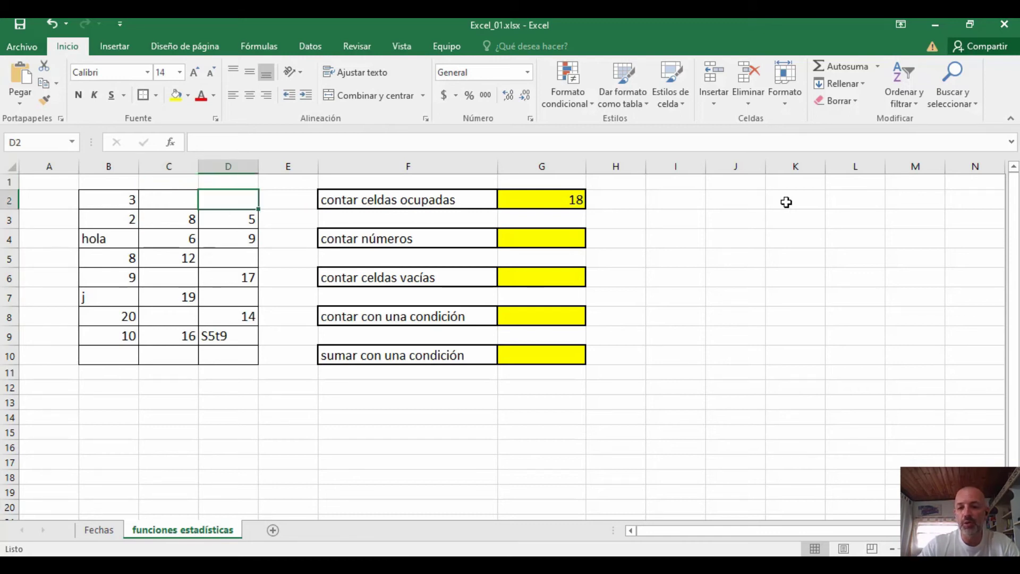
{"action": "type", "text": "8"}
{"action": "key", "text": "Return"}
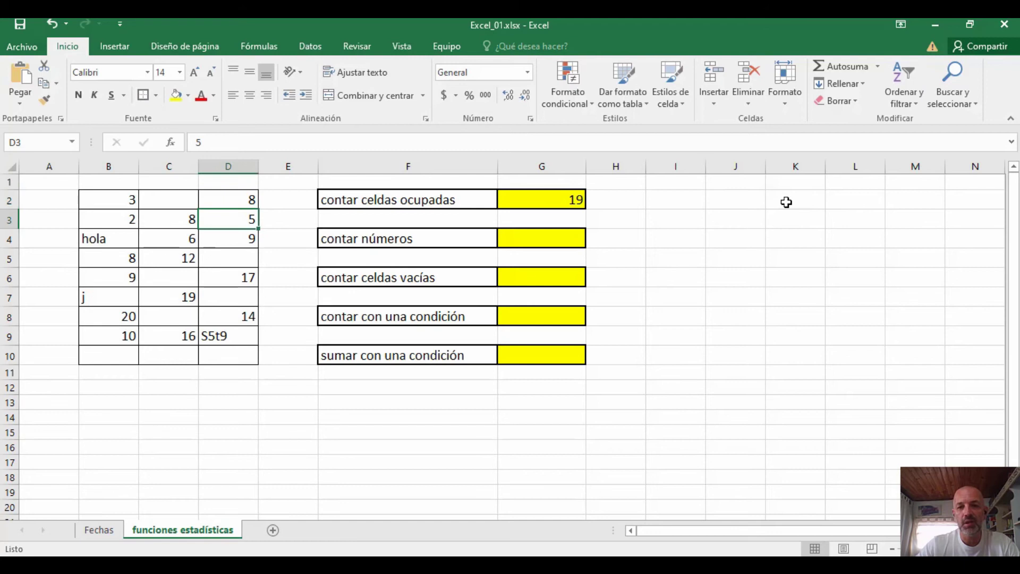
Insert the CONTAR function into cell G4 with the range B2:D10 as its Valor1 argument.
{"action": "left_click", "coordinate": [556, 236]}
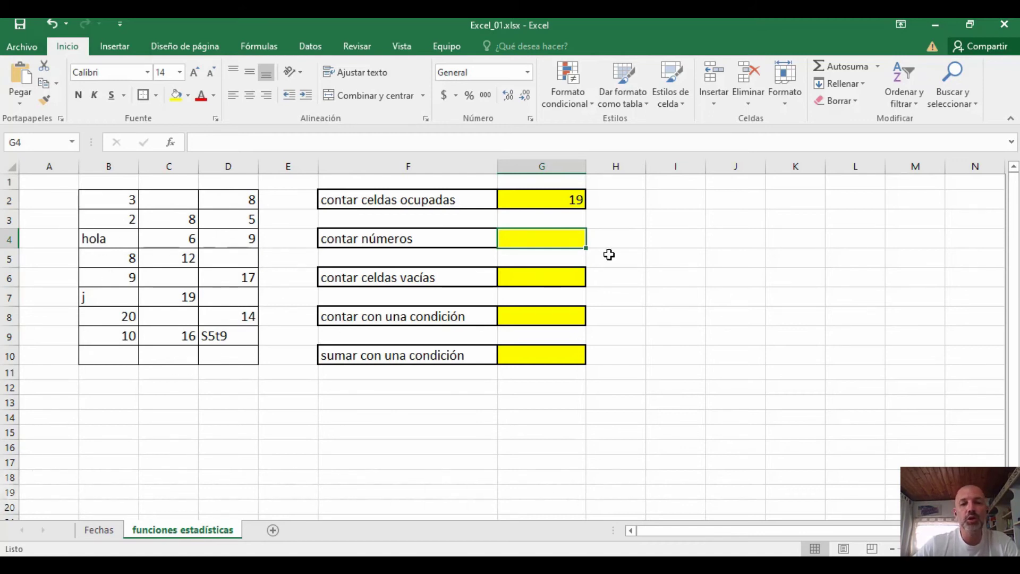
{"action": "left_click", "coordinate": [170, 142]}
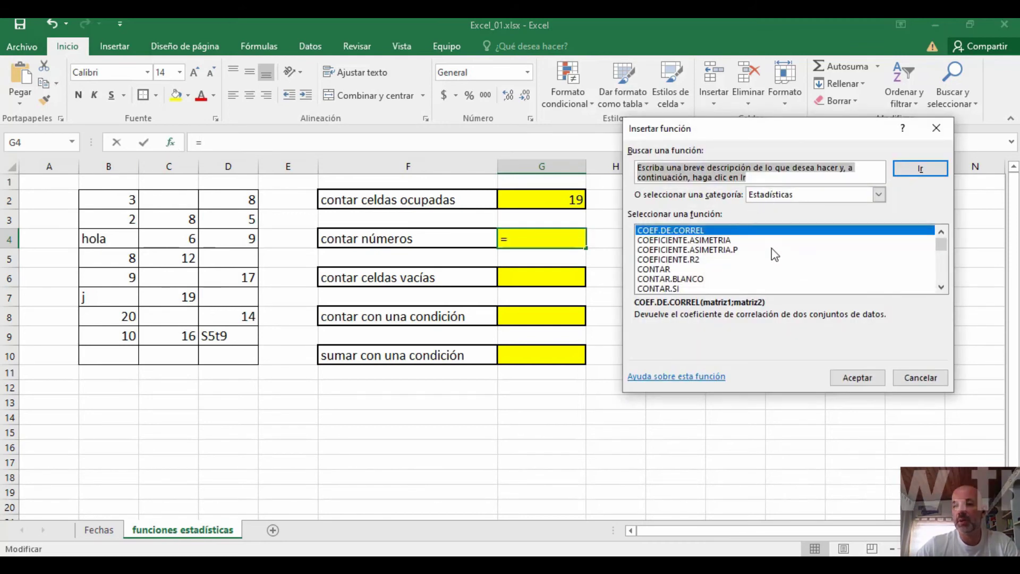
{"action": "left_click", "coordinate": [668, 271]}
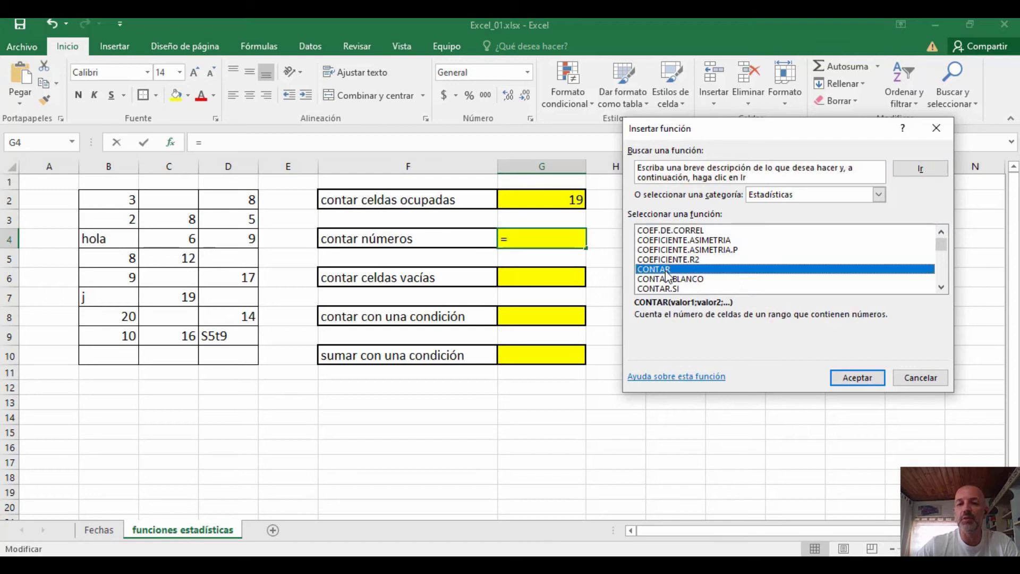
{"action": "left_click", "coordinate": [856, 378]}
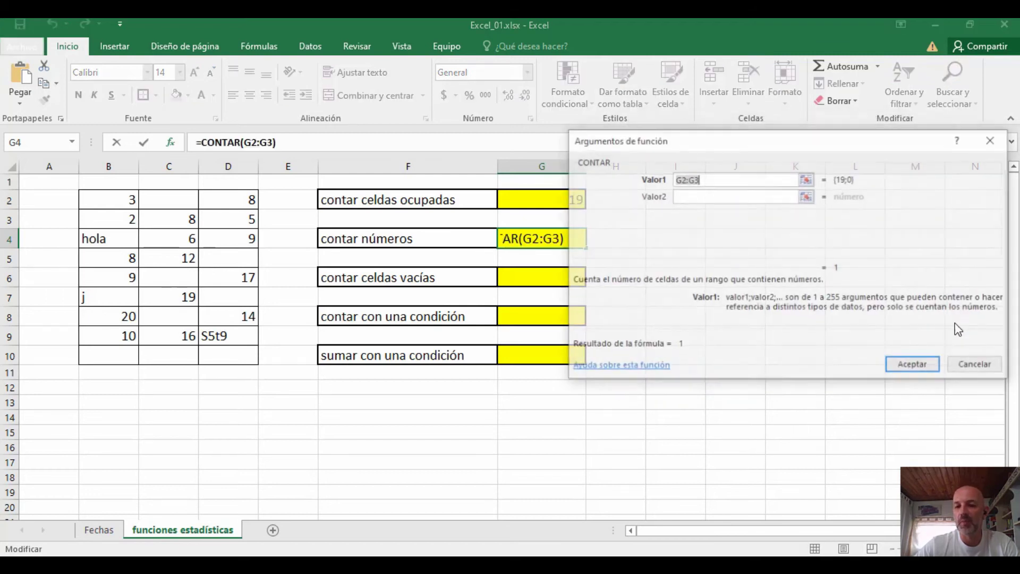
{"action": "left_click_drag", "start_coordinate": [84, 200], "coordinate": [238, 355]}
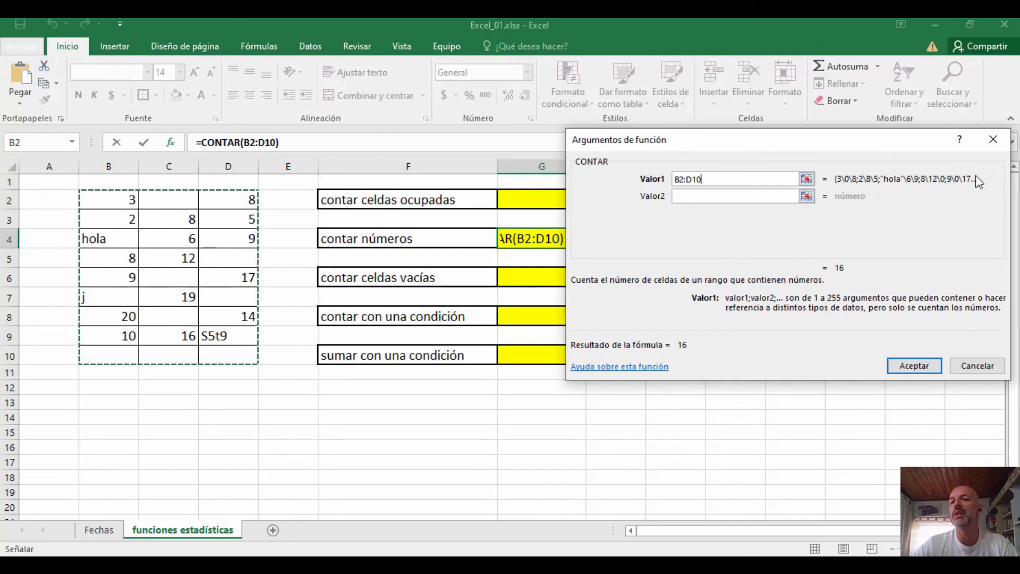
{"action": "left_click", "coordinate": [897, 366]}
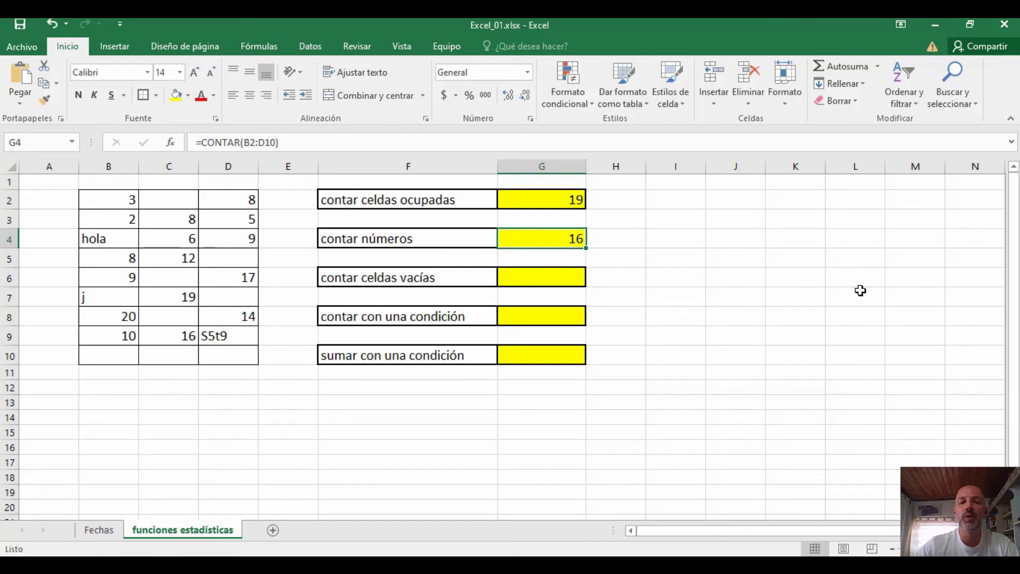
Insert the CONTAR.BLANCO function into cell G6 with B2:D10 as its Rango argument.
{"action": "left_click", "coordinate": [558, 279]}
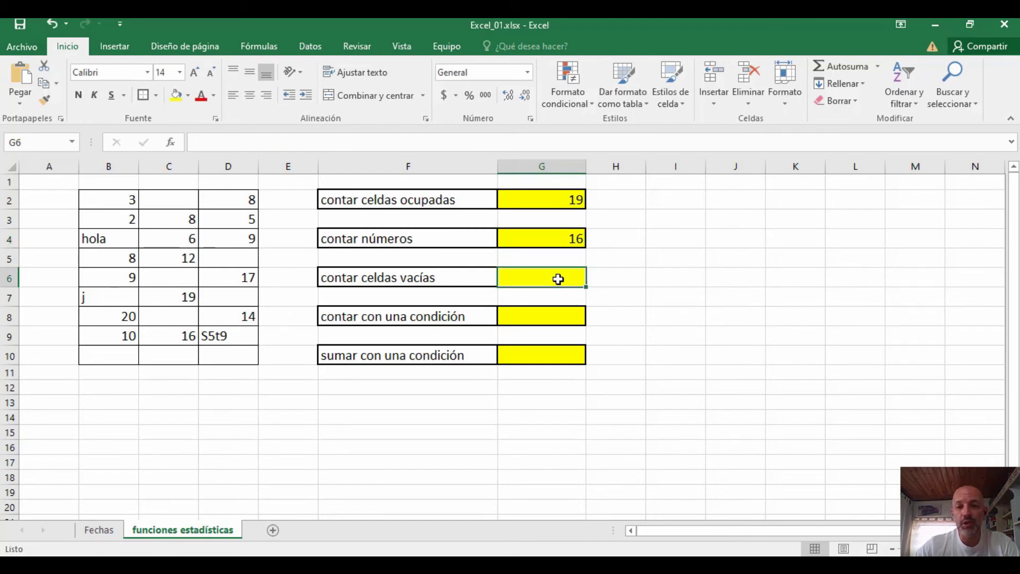
{"action": "left_click", "coordinate": [171, 142]}
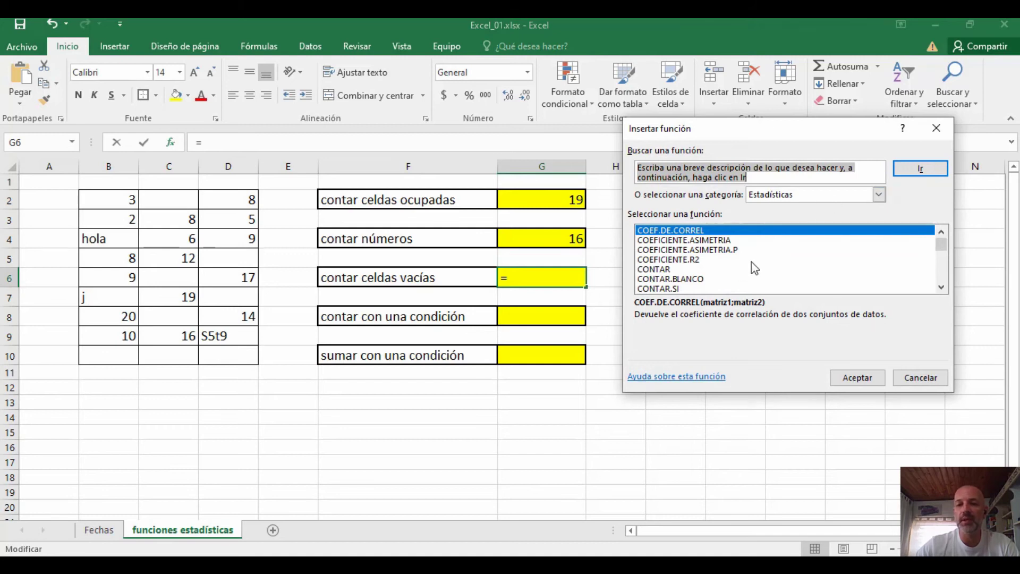
{"action": "left_click", "coordinate": [696, 280]}
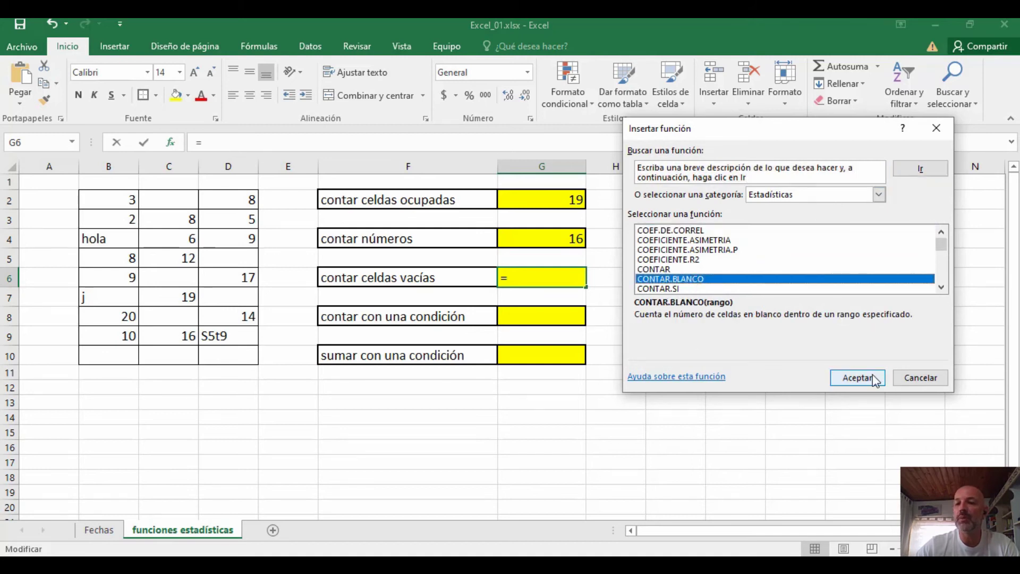
{"action": "left_click", "coordinate": [875, 378]}
{"action": "left_click_drag", "start_coordinate": [121, 202], "coordinate": [232, 351]}
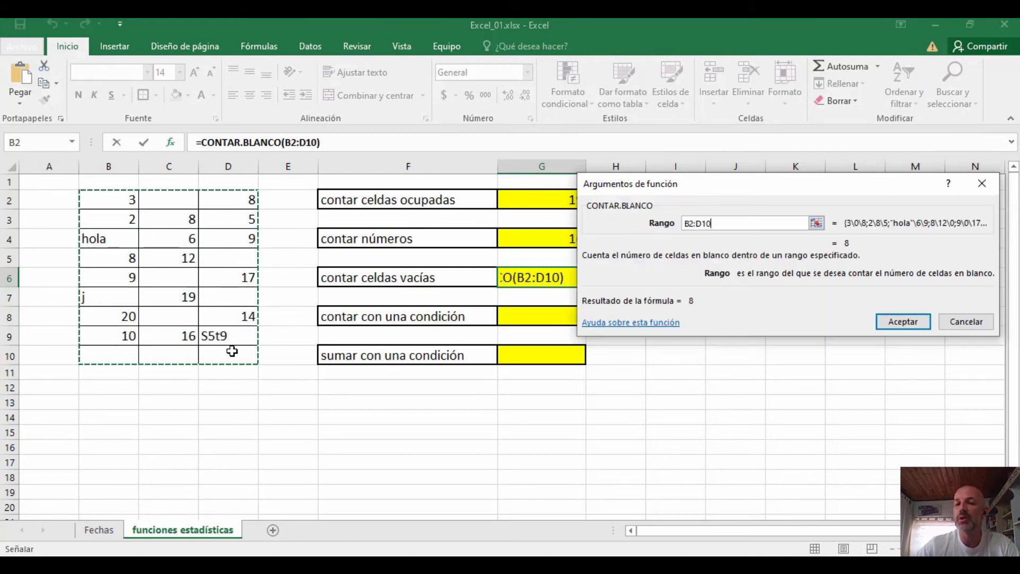
{"action": "left_click", "coordinate": [886, 322]}
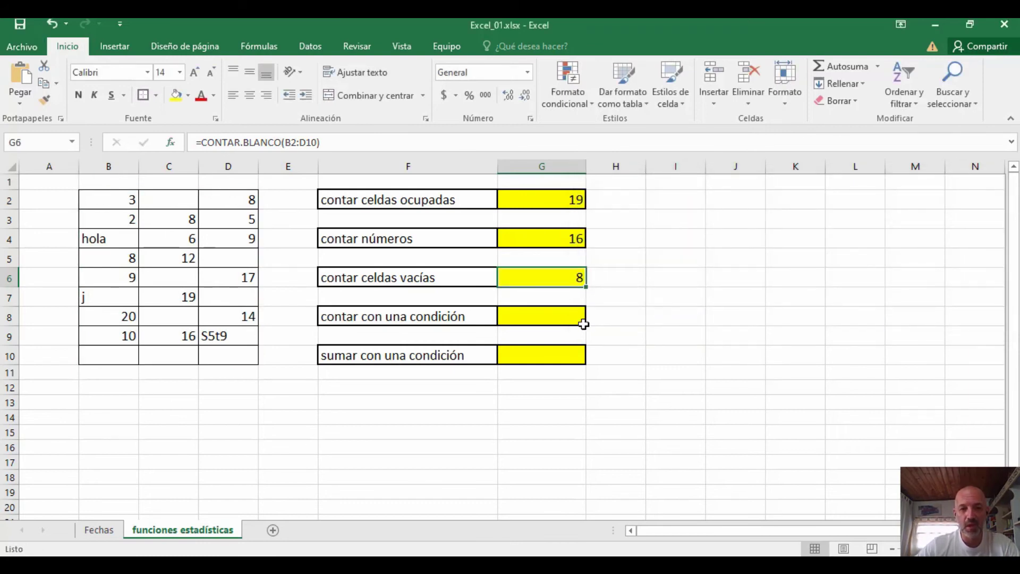
Insert the CONTAR.SI function into cell G8 with B2:D10 as its Rango and >10 as its Criterio.
{"action": "left_click", "coordinate": [558, 319]}
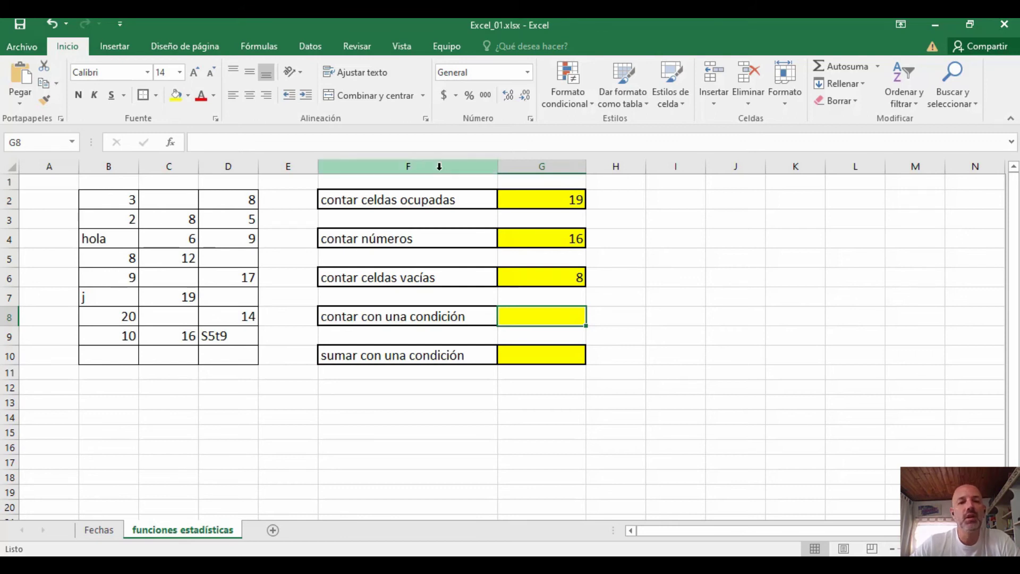
{"action": "left_click", "coordinate": [171, 142]}
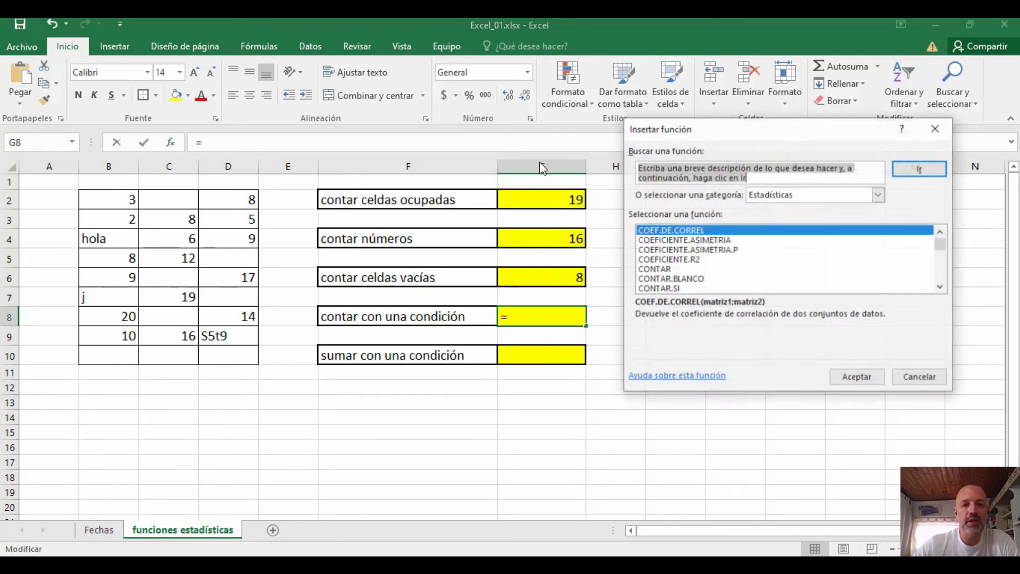
{"action": "left_click", "coordinate": [676, 290]}
{"action": "left_click", "coordinate": [857, 378]}
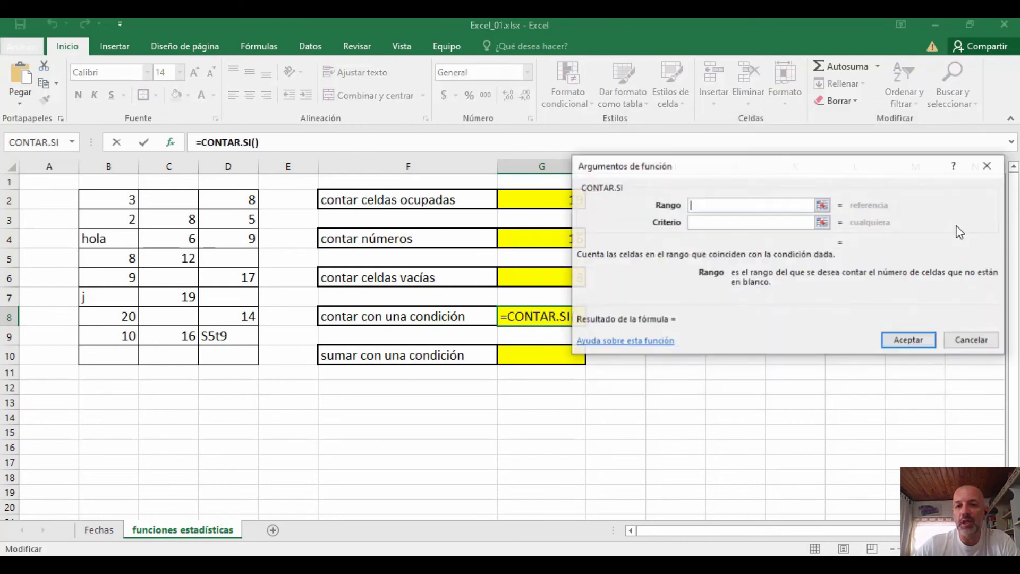
{"action": "left_click_drag", "start_coordinate": [86, 199], "coordinate": [220, 353]}
{"action": "left_click", "coordinate": [705, 223]}
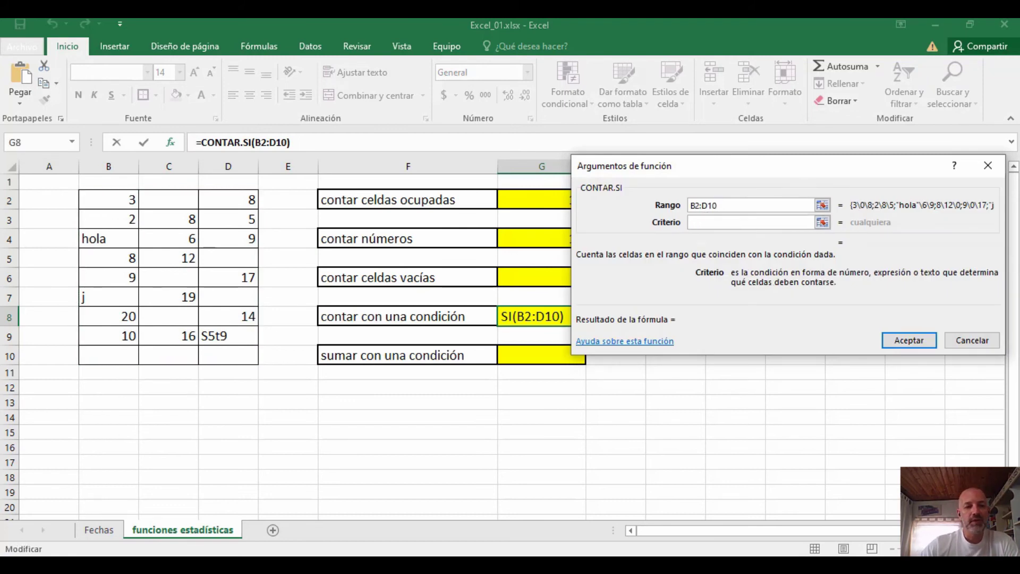
{"action": "type", "text": ">"}
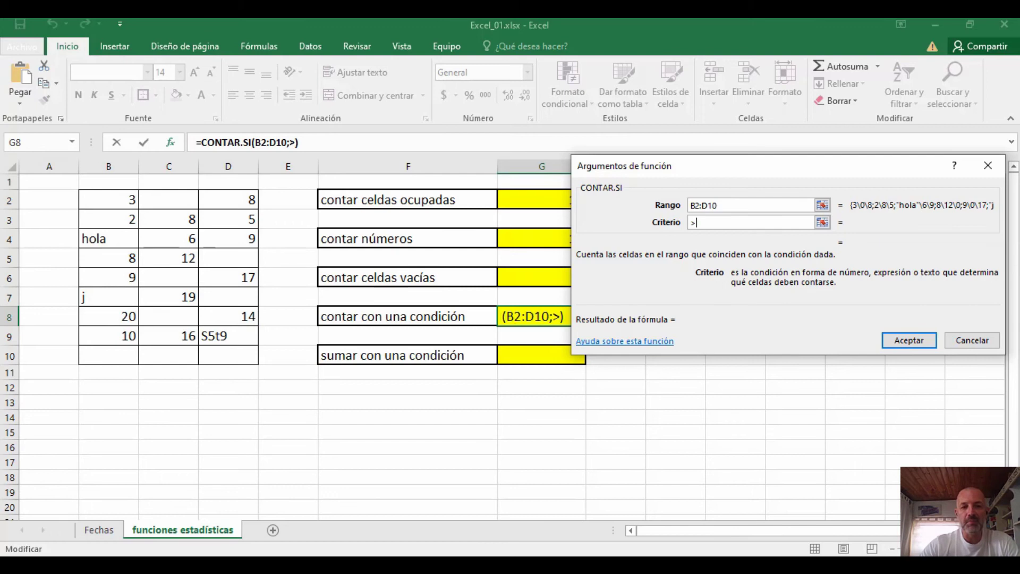
{"action": "type", "text": "10"}
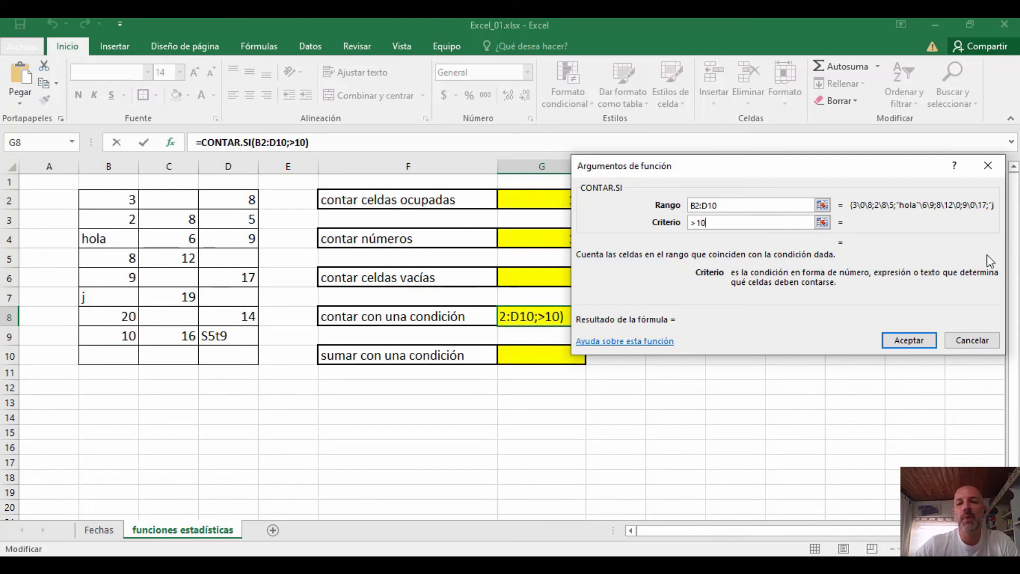
{"action": "left_click", "coordinate": [707, 205]}
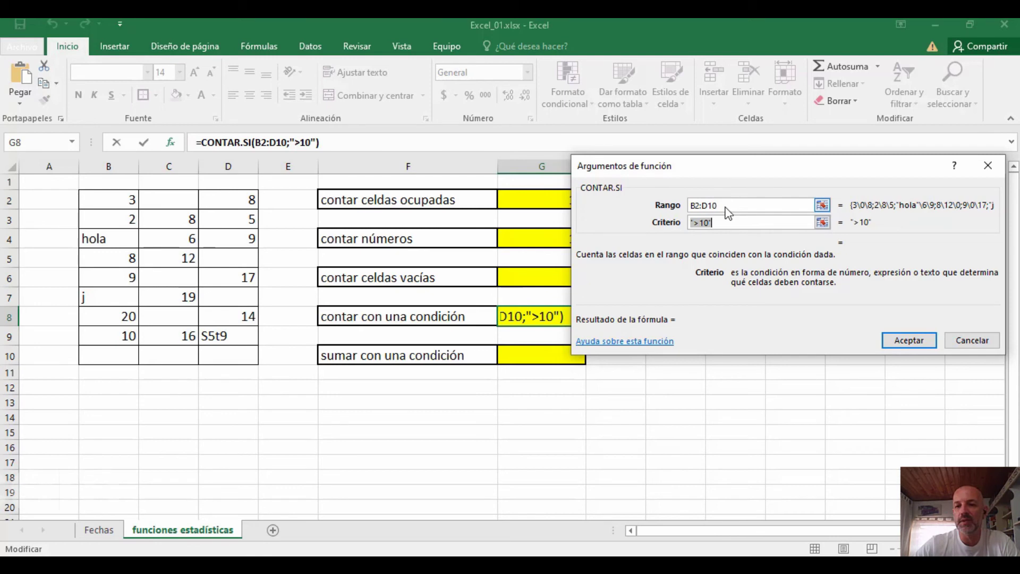
{"action": "left_click", "coordinate": [903, 340]}
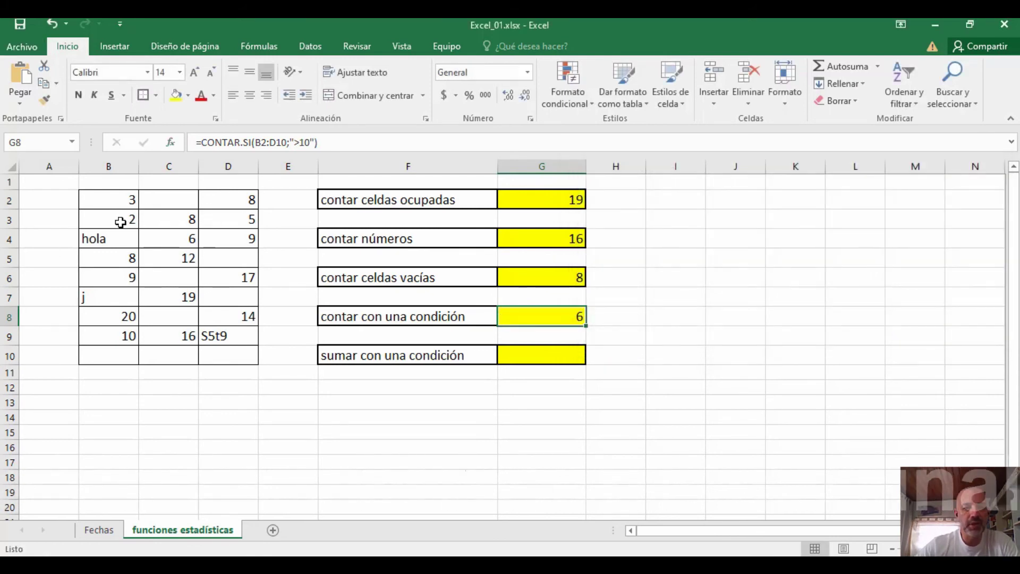
Check each cell in the B2:D10 table that holds a number greater than 10.
{"action": "left_click", "coordinate": [166, 261]}
{"action": "left_click", "coordinate": [246, 275]}
{"action": "left_click", "coordinate": [190, 296]}
{"action": "left_click", "coordinate": [132, 313]}
{"action": "left_click", "coordinate": [223, 319]}
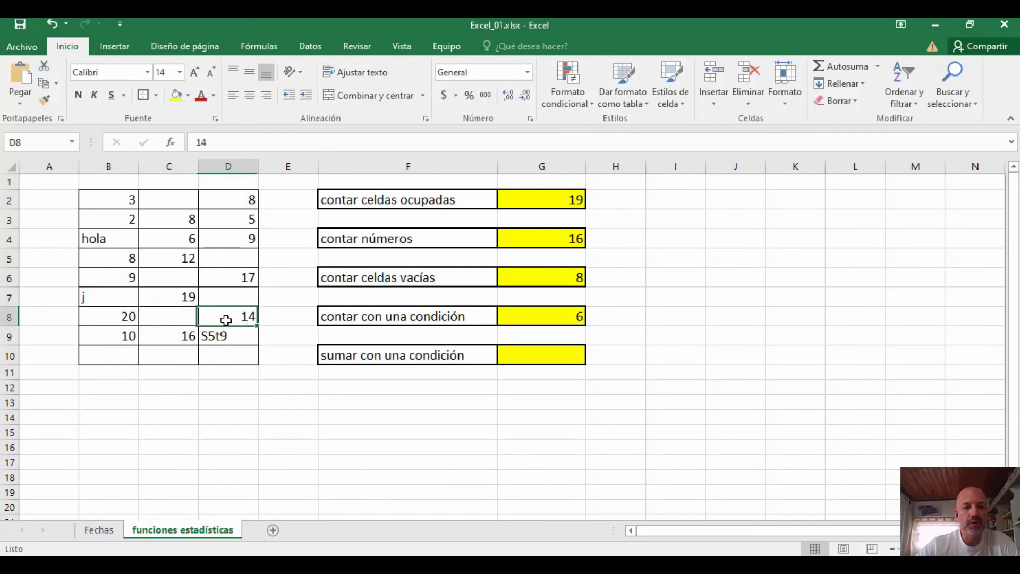
{"action": "left_click", "coordinate": [169, 334]}
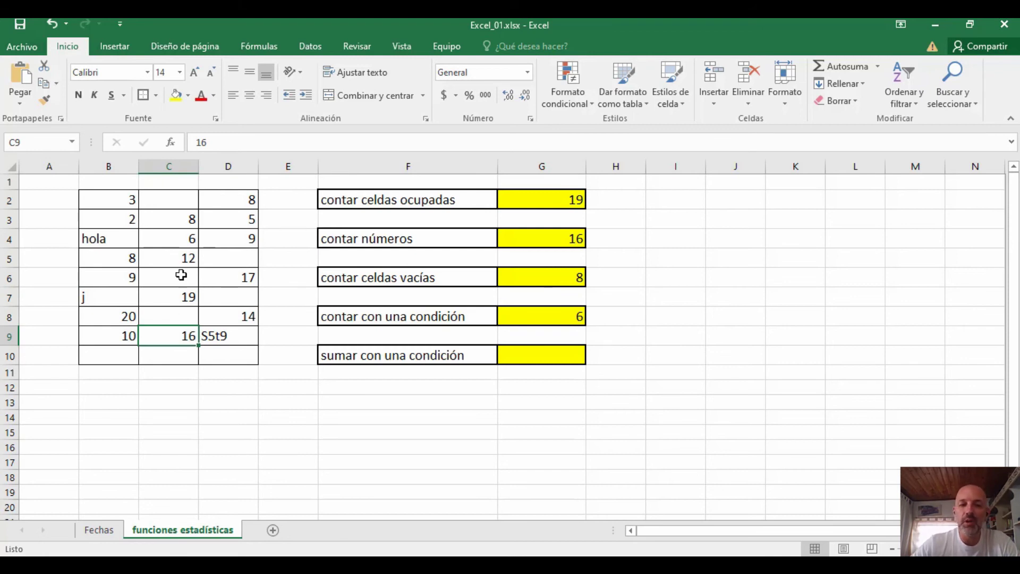
Enter 2 in cell C7 and 25 in cell D4 to test the conditional count.
{"action": "left_click", "coordinate": [189, 296]}
{"action": "type", "text": "2"}
{"action": "key", "text": "Return"}
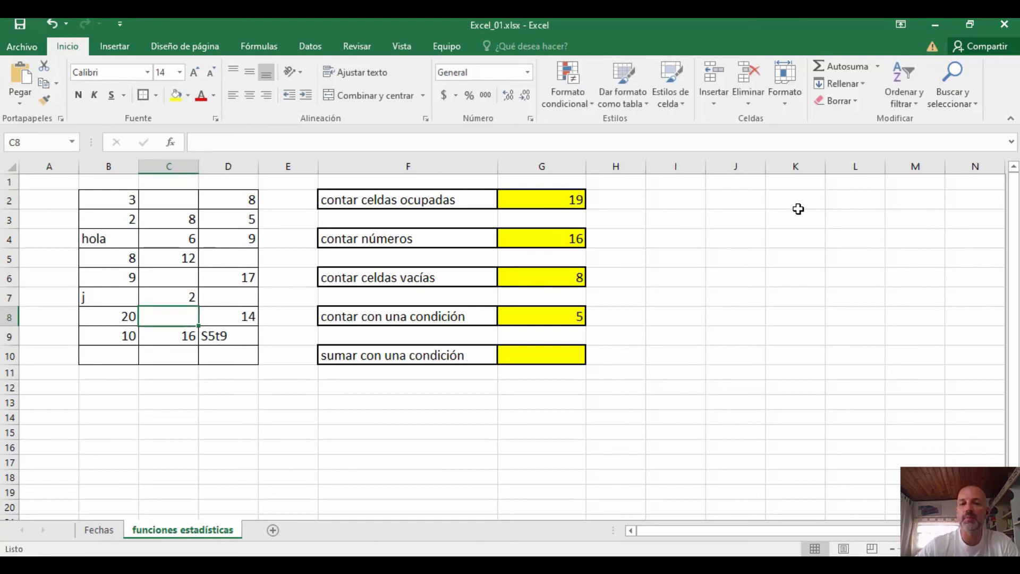
{"action": "left_click", "coordinate": [253, 233]}
{"action": "type", "text": "25"}
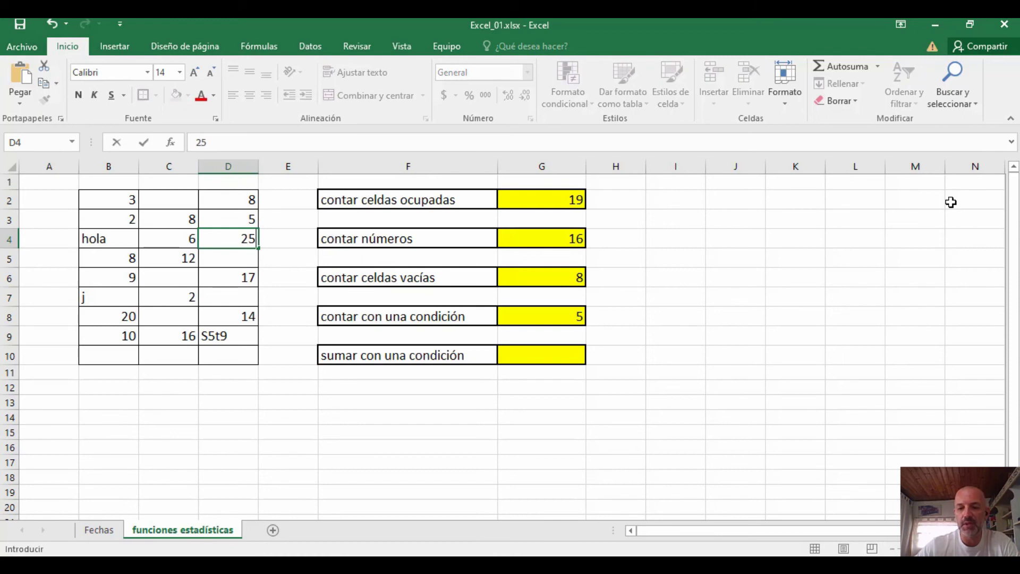
{"action": "key", "text": "Return"}
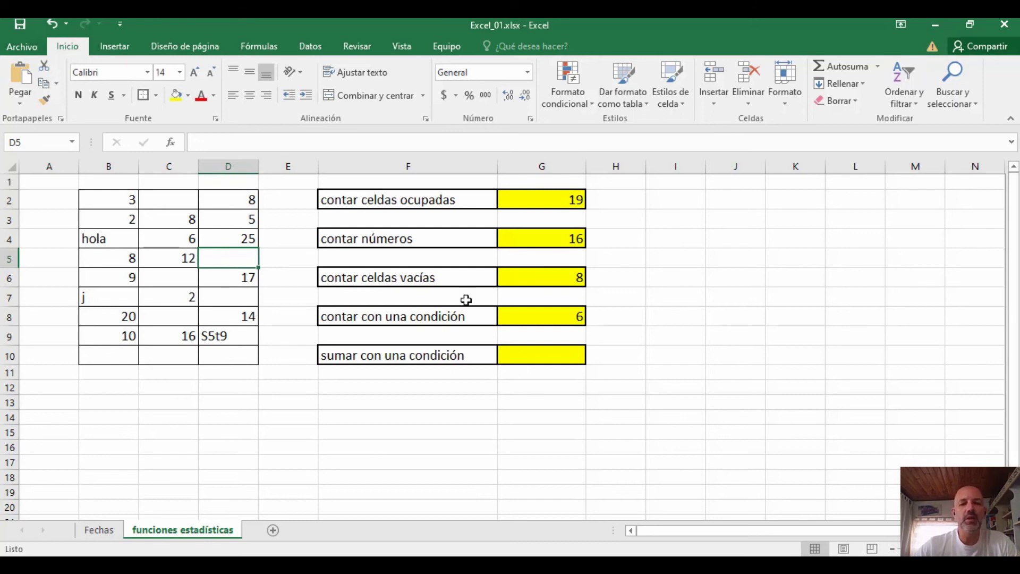
Review the labels of the four counting functions in column F.
{"action": "left_click", "coordinate": [428, 203]}
{"action": "left_click", "coordinate": [438, 238]}
{"action": "left_click", "coordinate": [439, 279]}
{"action": "left_click", "coordinate": [422, 322]}
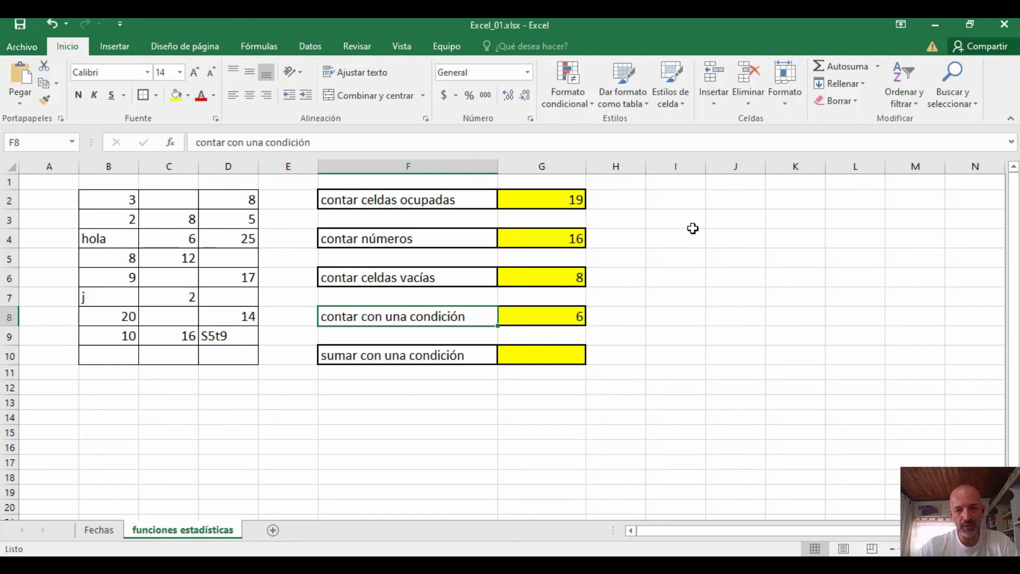
Enter the formula =G2-G4 in cell I4 to calculate the number of text cells.
{"action": "left_click", "coordinate": [678, 238]}
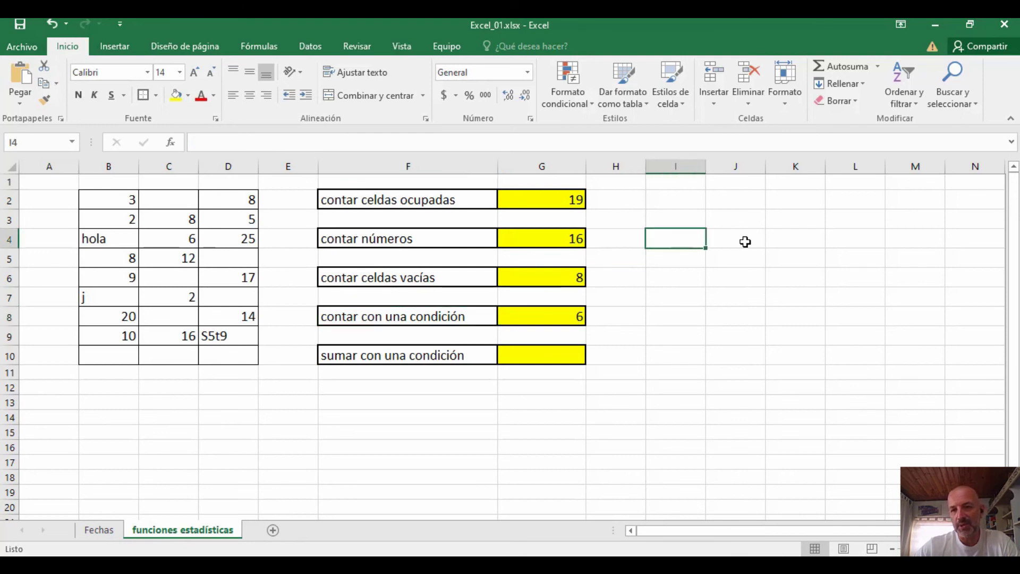
{"action": "type", "text": "="}
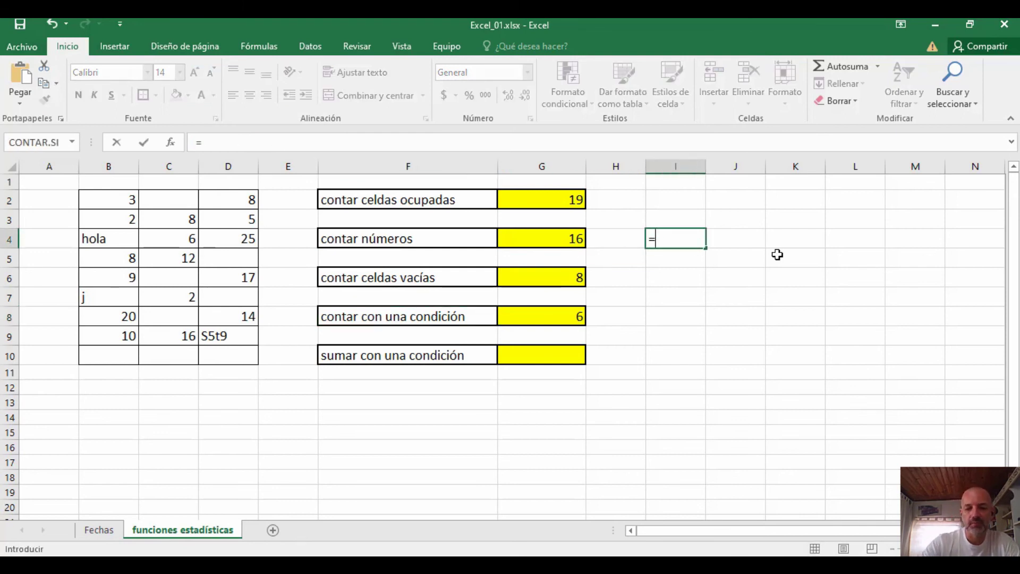
{"action": "left_click", "coordinate": [542, 200]}
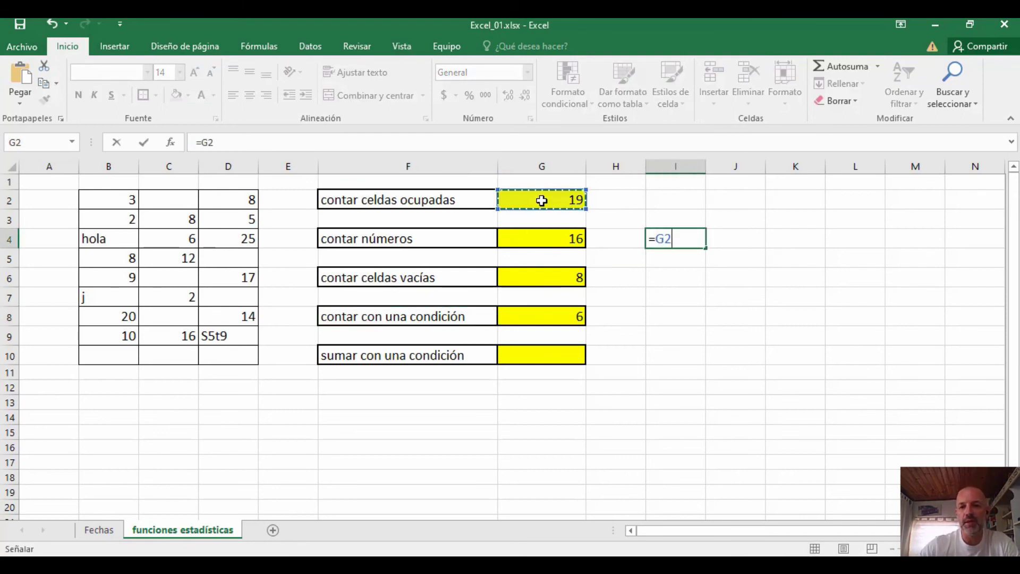
{"action": "type", "text": "-"}
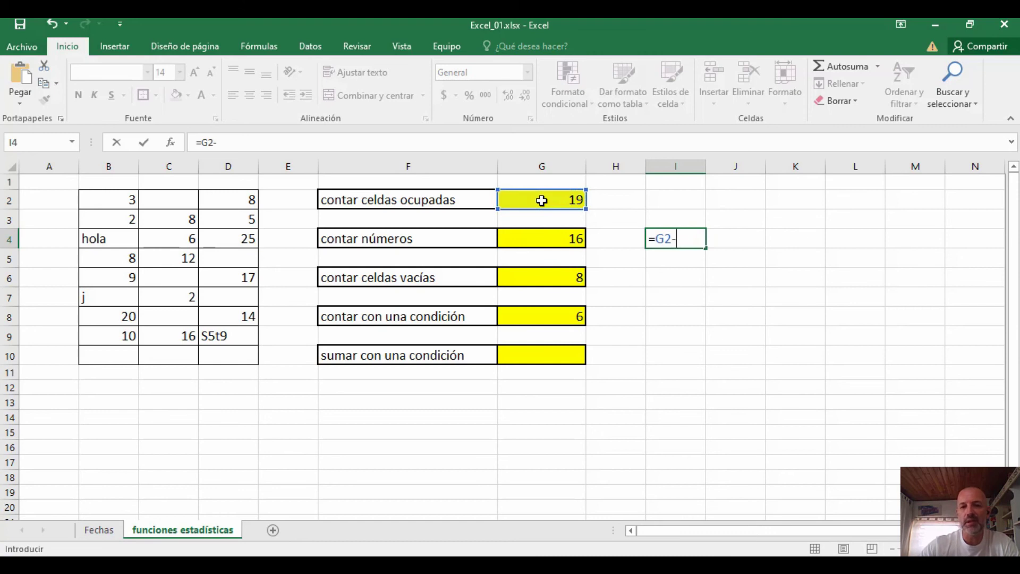
{"action": "left_click", "coordinate": [555, 243]}
{"action": "key", "text": "Return"}
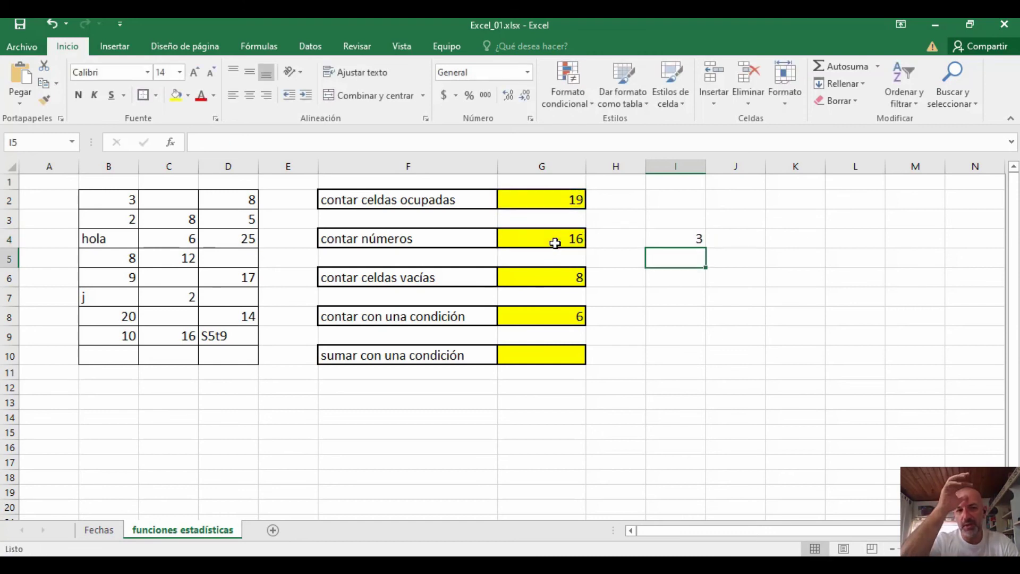
Check the text cells B4, B7 and D9, and clear the trial formula from cell I4.
{"action": "left_click", "coordinate": [92, 245]}
{"action": "left_click", "coordinate": [96, 299]}
{"action": "left_click", "coordinate": [236, 341]}
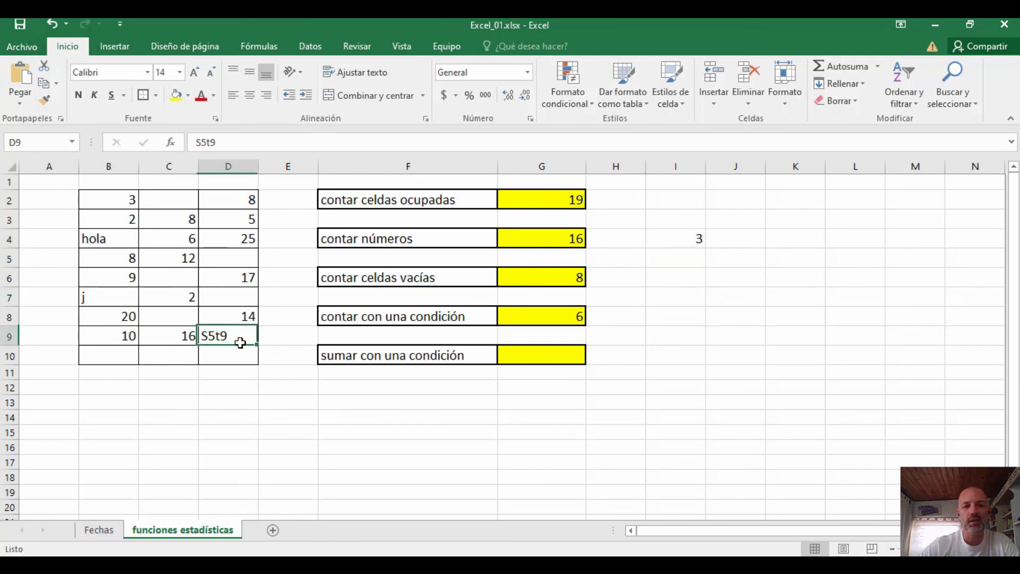
{"action": "left_click", "coordinate": [674, 241]}
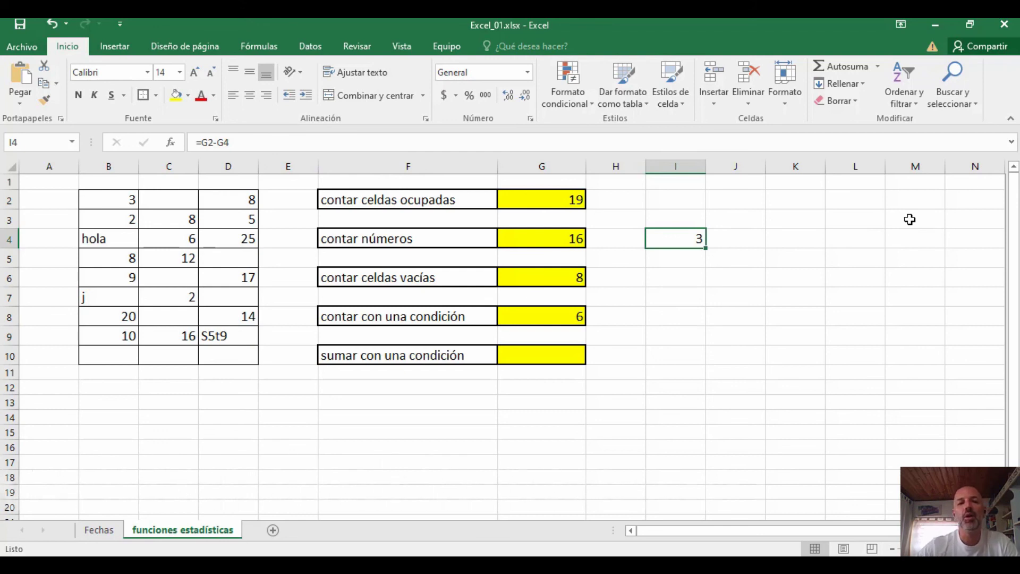
{"action": "key", "text": "Delete"}
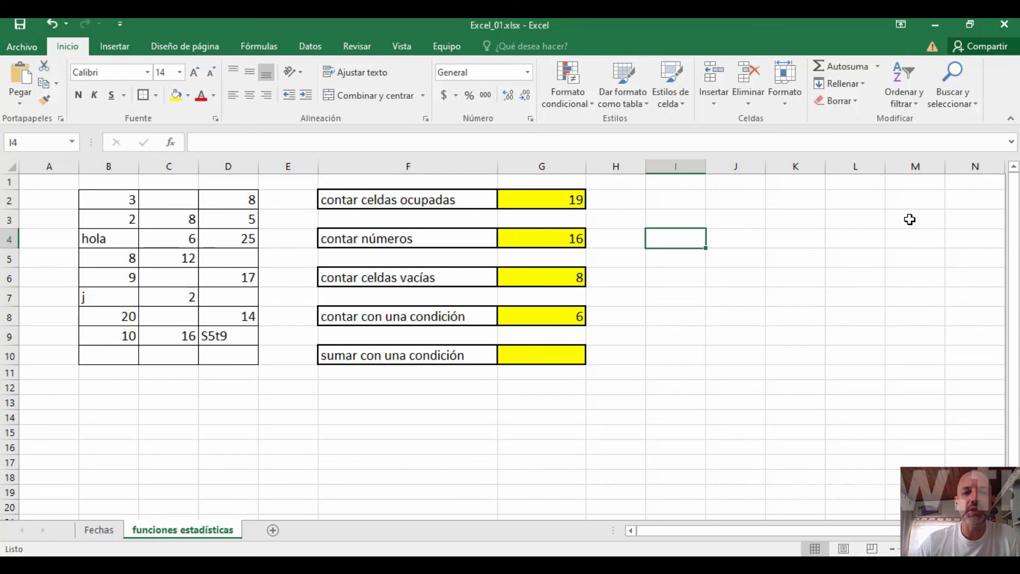
Review the counting formulas in G2 and G4, and start inserting a function into cell G10.
{"action": "left_click", "coordinate": [575, 200]}
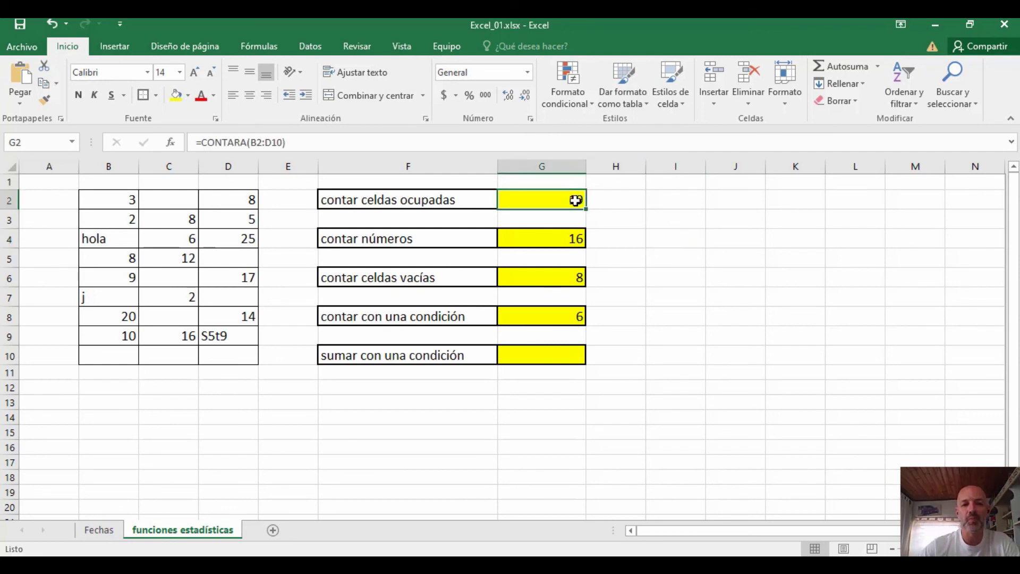
{"action": "left_click", "coordinate": [569, 234]}
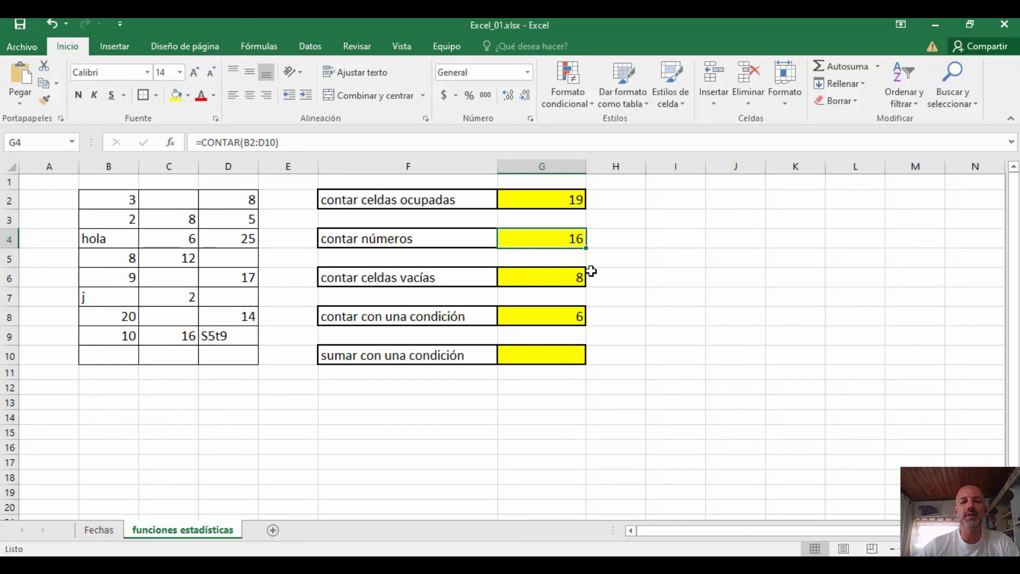
{"action": "left_click", "coordinate": [531, 354]}
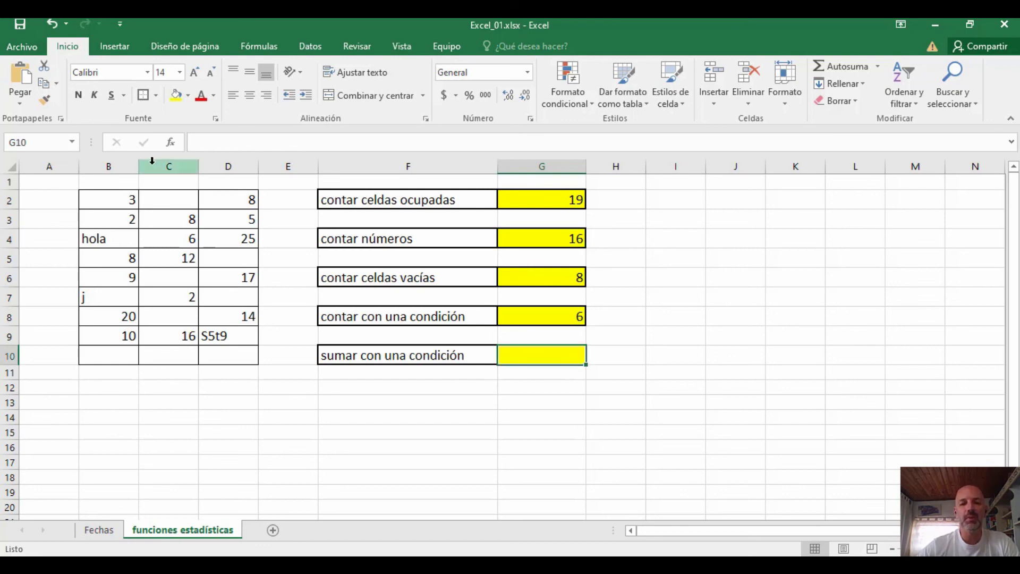
{"action": "left_click", "coordinate": [170, 142]}
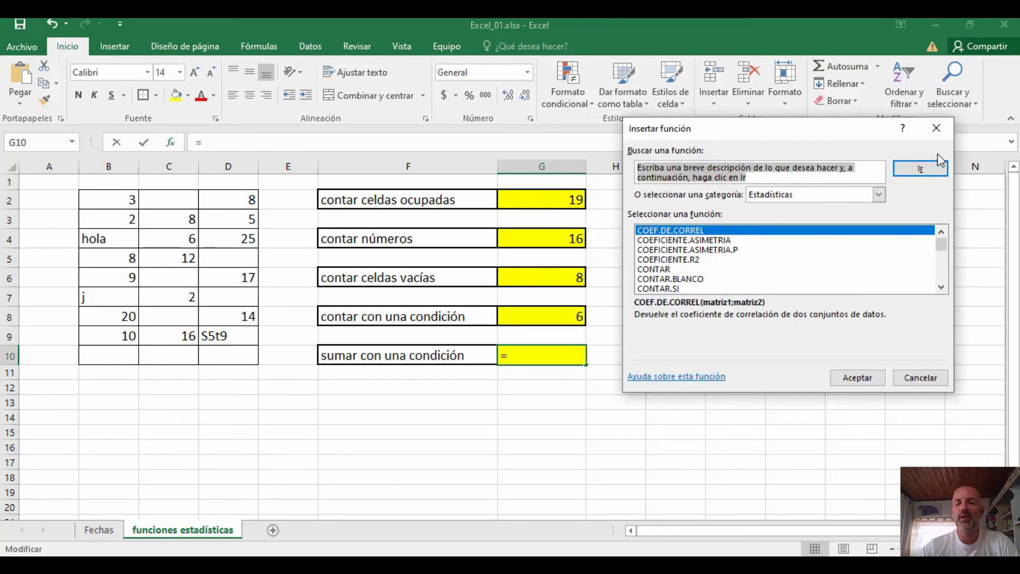
{"action": "left_click", "coordinate": [880, 195]}
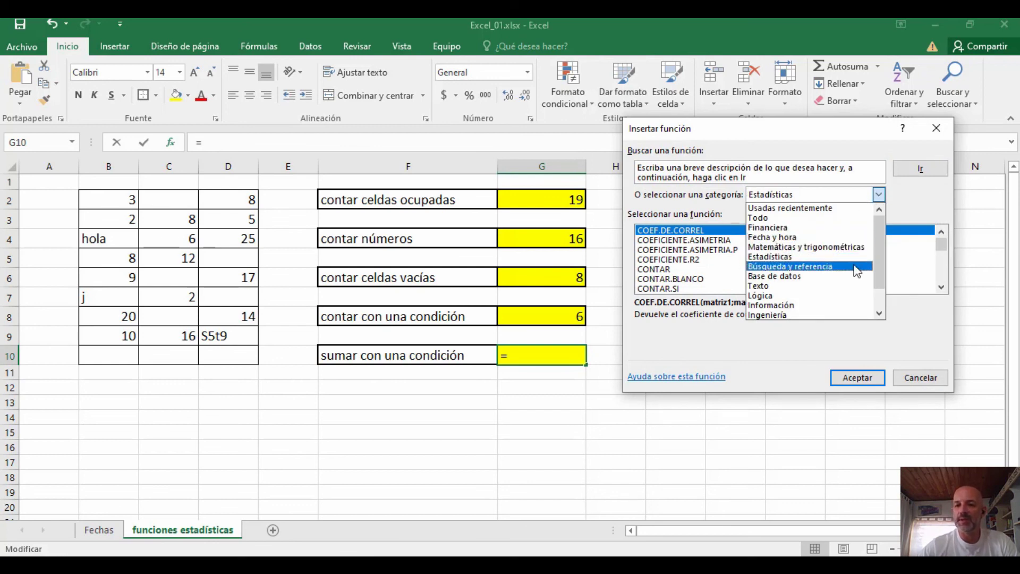
{"action": "left_click", "coordinate": [809, 295]}
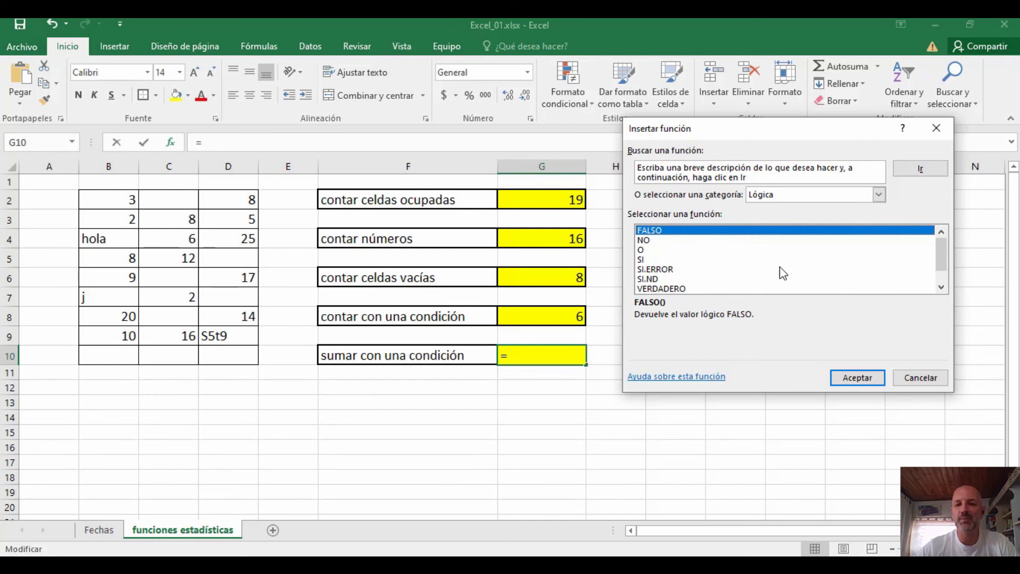
{"action": "scroll", "coordinate": [783, 273], "scroll_direction": "down", "scroll_amount": 1}
{"action": "scroll", "coordinate": [783, 274], "scroll_direction": "up", "scroll_amount": 1}
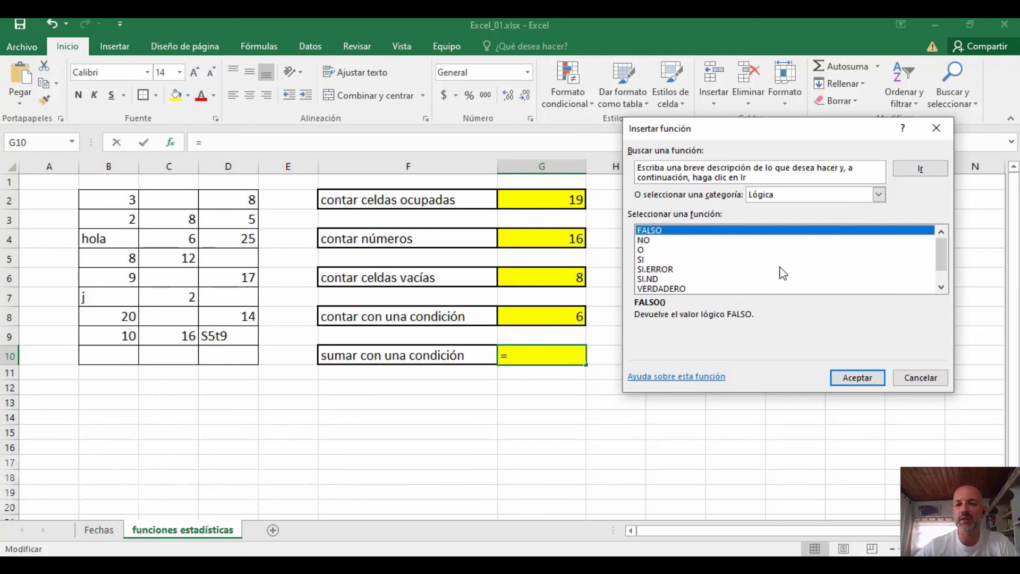
Choose the SUMAR.SI function from the Matemáticas y trigonométricas category for cell G10.
{"action": "left_click", "coordinate": [880, 195]}
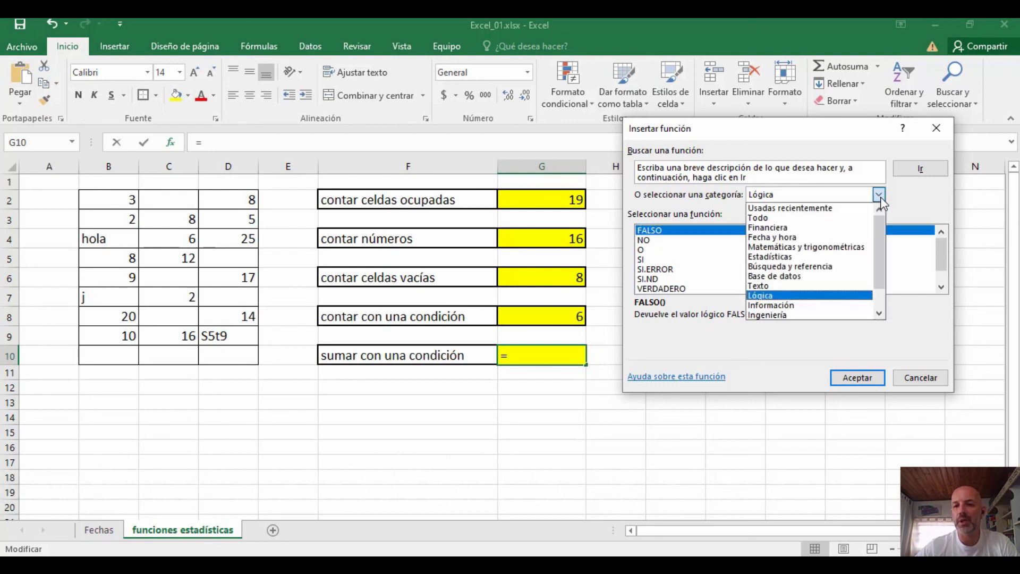
{"action": "left_click", "coordinate": [855, 247]}
{"action": "scroll", "coordinate": [835, 260], "scroll_direction": "down", "scroll_amount": 15}
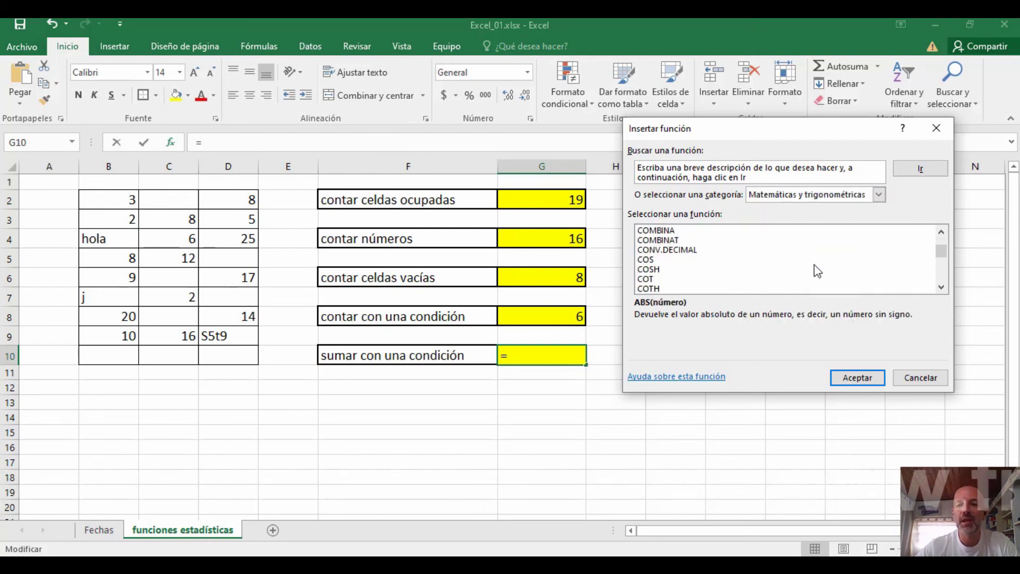
{"action": "scroll", "coordinate": [817, 271], "scroll_direction": "down", "scroll_amount": 6}
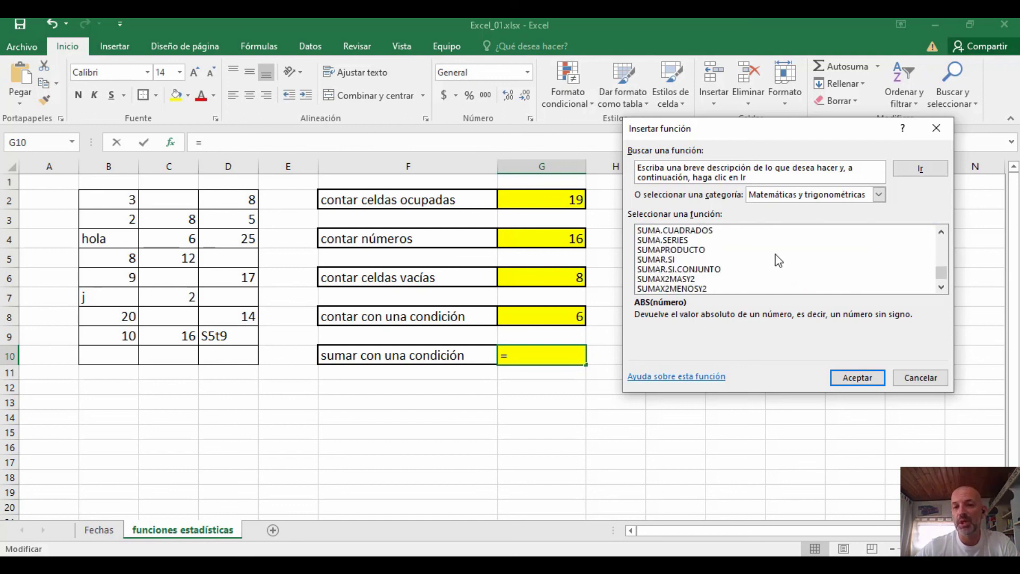
{"action": "left_click", "coordinate": [657, 260]}
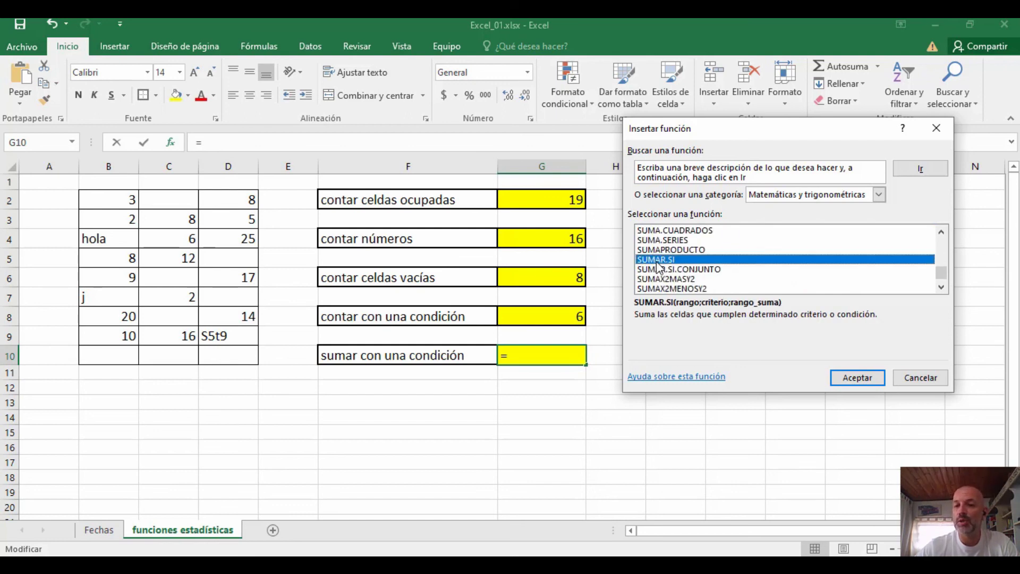
{"action": "left_click", "coordinate": [859, 379]}
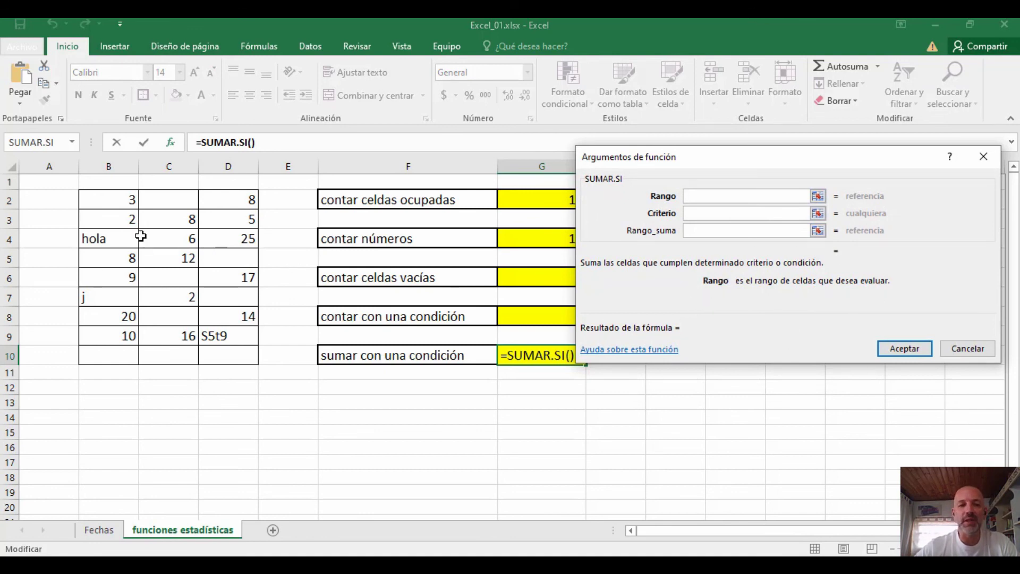
Complete SUMAR.SI in G10 with range B2:D10, criterion >9 and sum range B2:D10.
{"action": "left_click_drag", "start_coordinate": [104, 200], "coordinate": [223, 355]}
{"action": "left_click", "coordinate": [748, 212]}
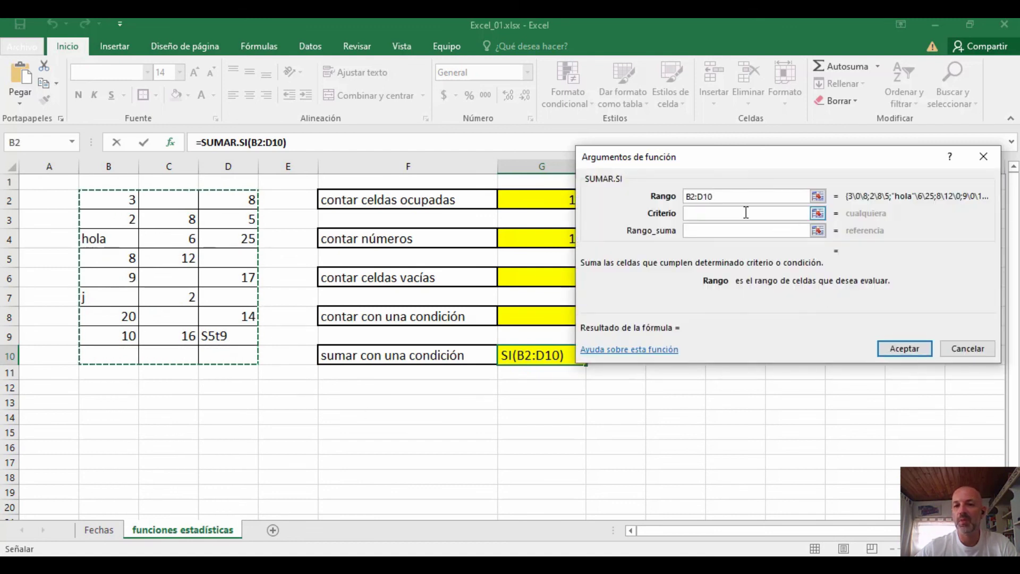
{"action": "left_click", "coordinate": [748, 213]}
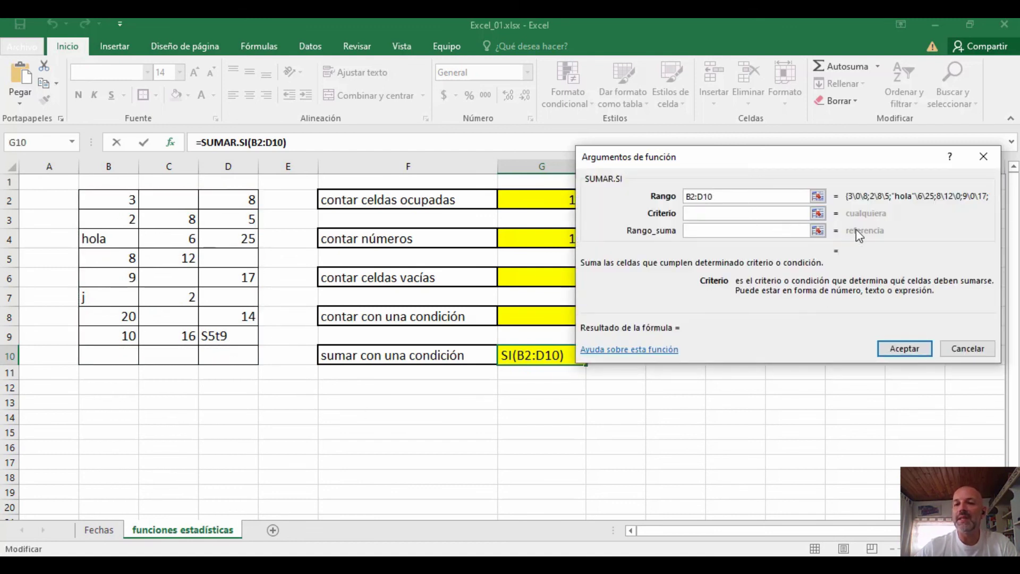
{"action": "type", "text": ">9"}
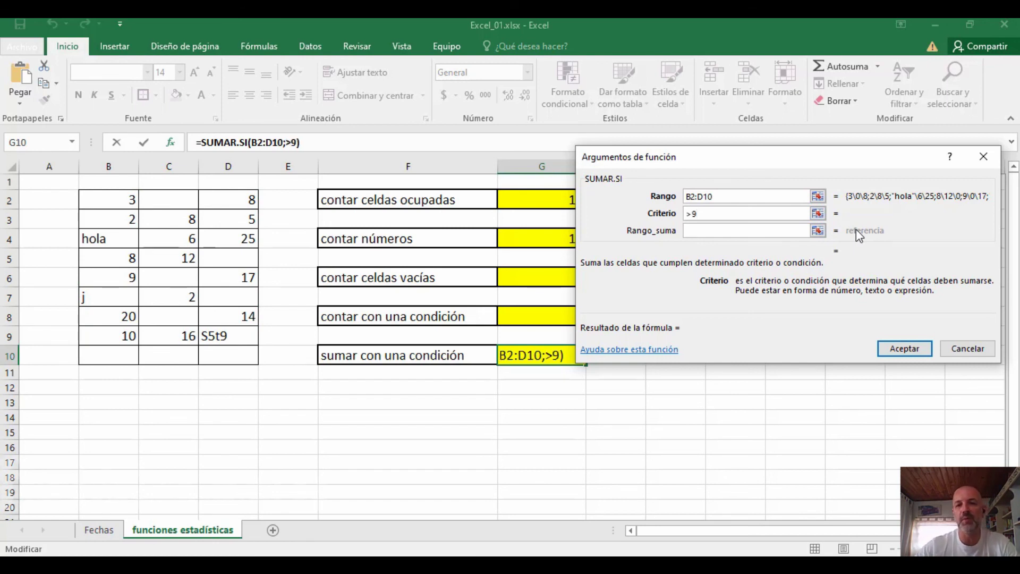
{"action": "left_click", "coordinate": [768, 230]}
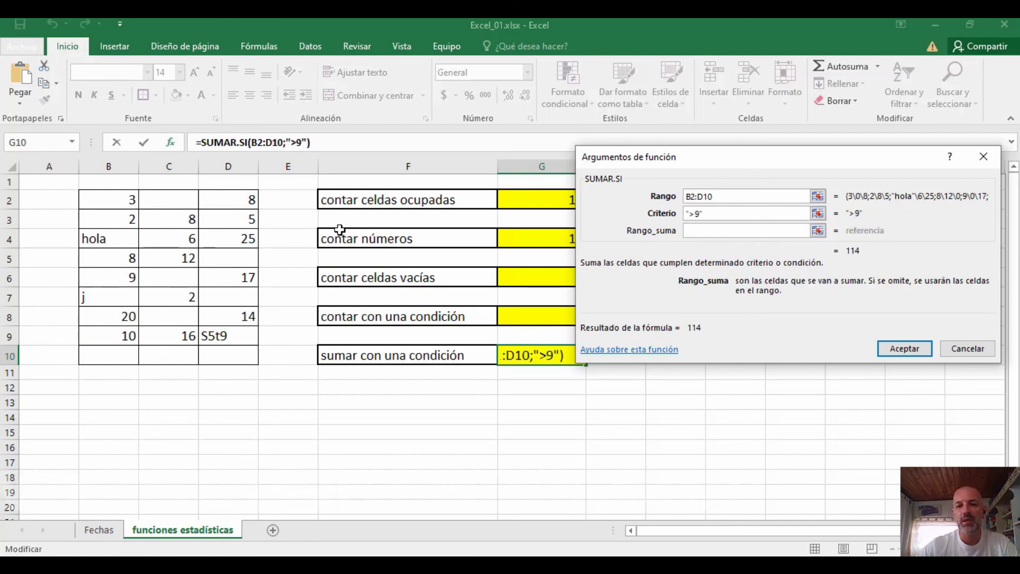
{"action": "left_click_drag", "start_coordinate": [123, 205], "coordinate": [227, 355]}
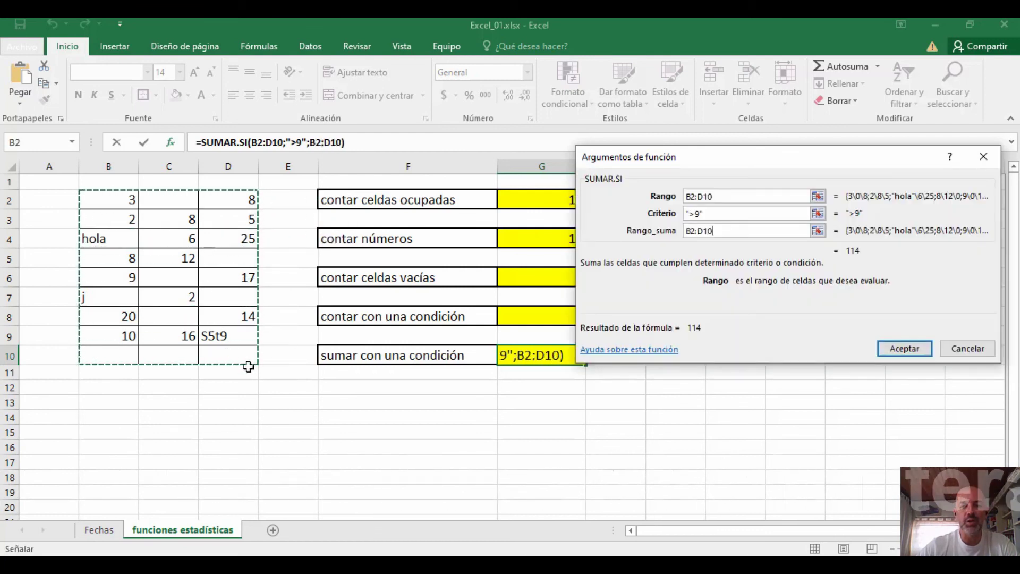
{"action": "left_click", "coordinate": [786, 216]}
{"action": "left_click", "coordinate": [912, 352]}
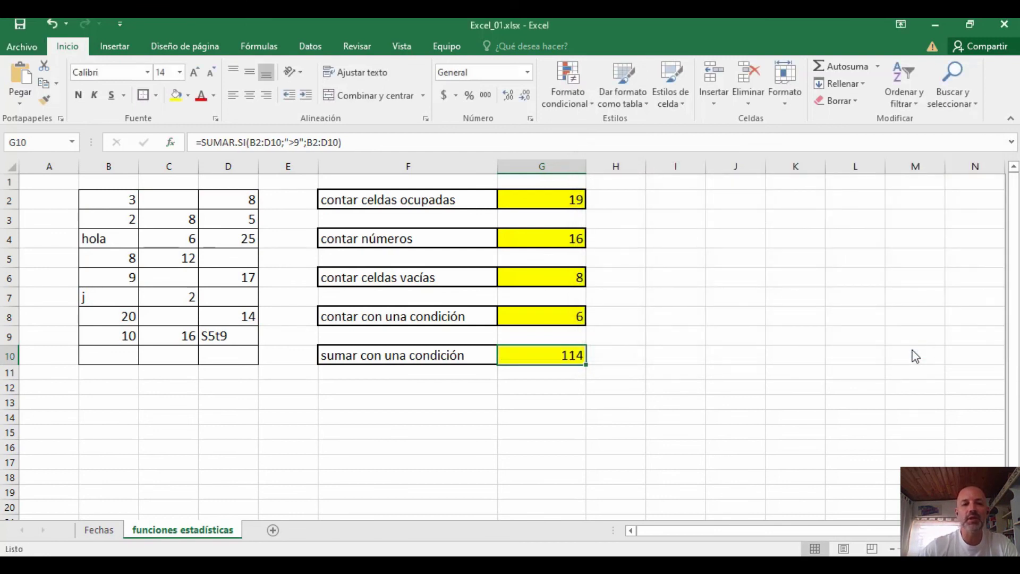
Review the data table from B2 and the conditional sum formula in G10.
{"action": "left_click", "coordinate": [118, 199]}
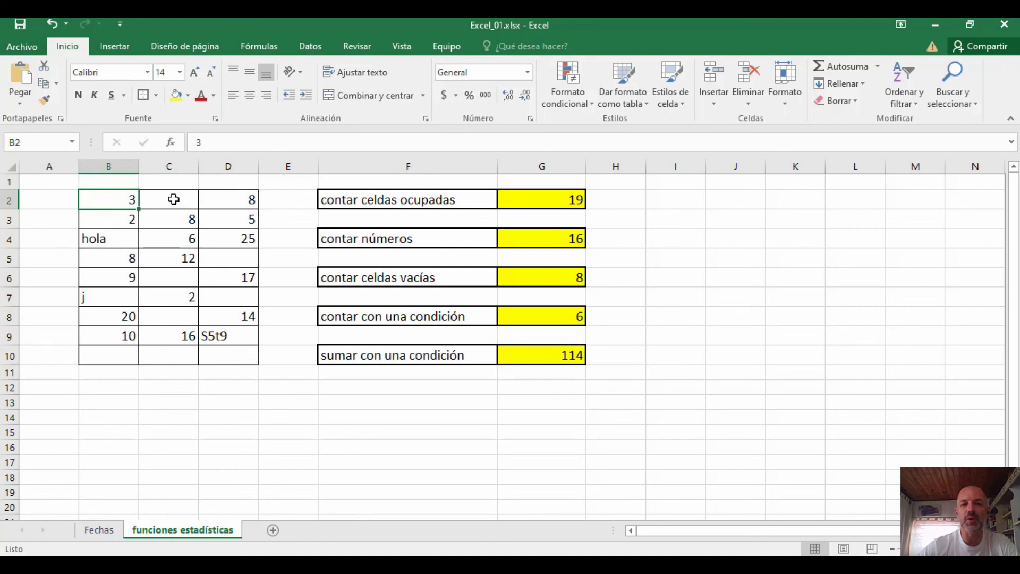
{"action": "left_click", "coordinate": [547, 365]}
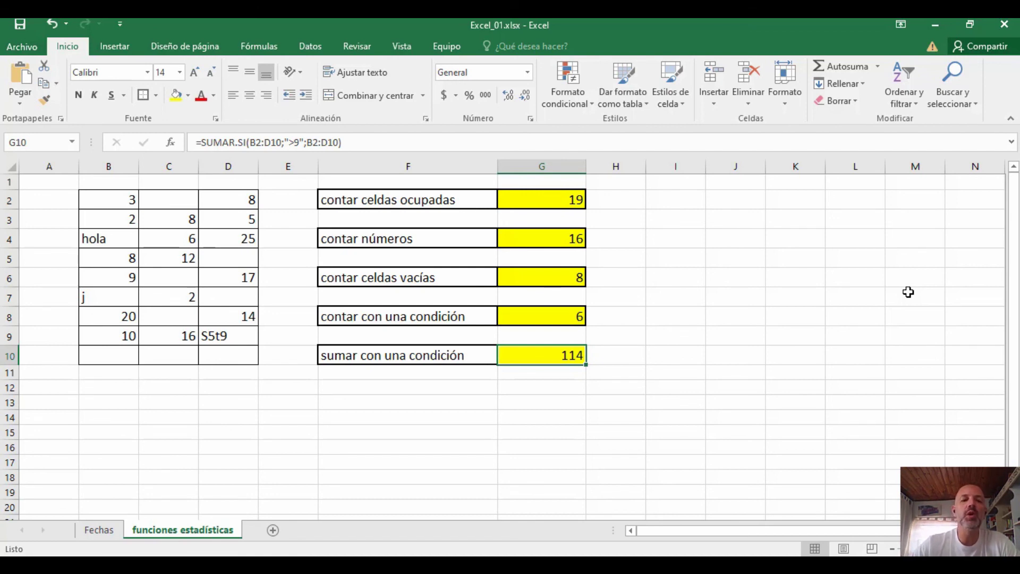
{"action": "left_click", "coordinate": [62, 432]}
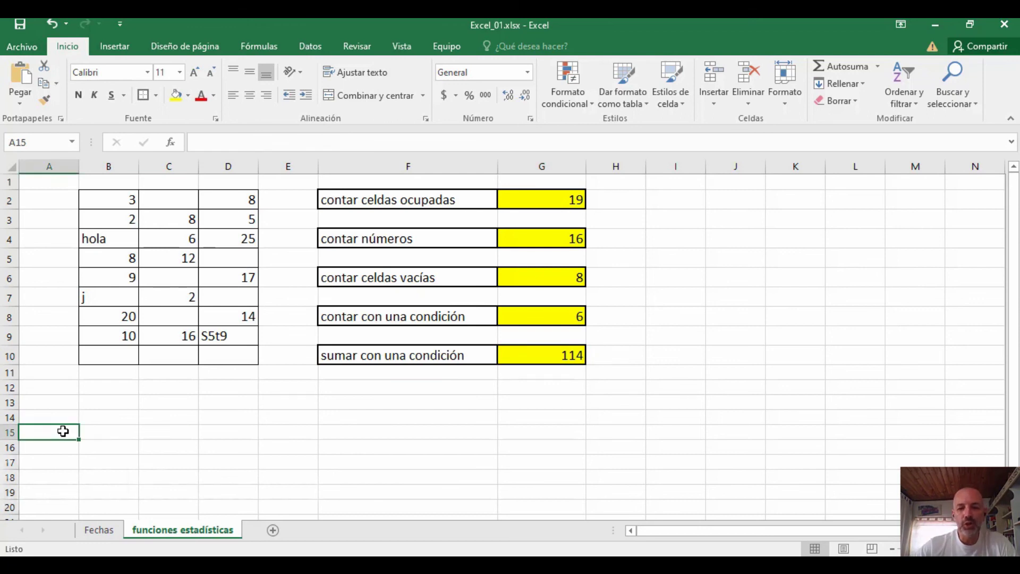